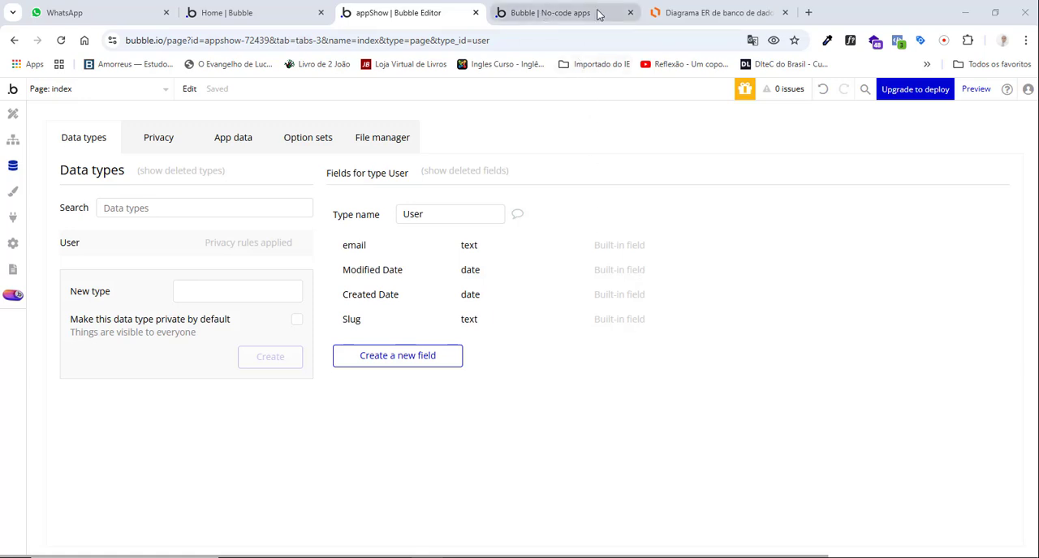
Compare the User entity in the Lucidchart ER diagram with the built-in fields of the User data type in the Bubble editor.
left_click(709, 12)
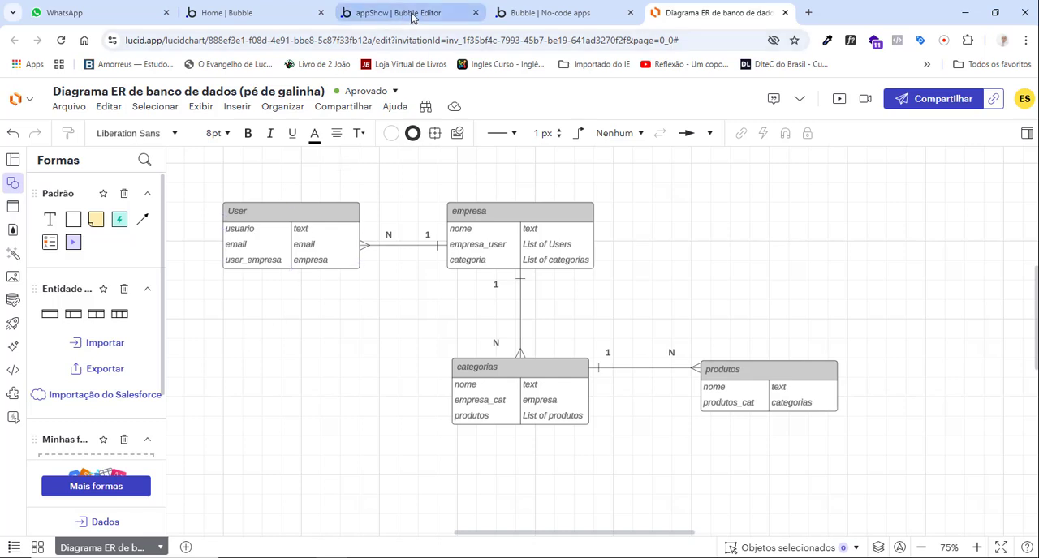
mouse_move(414, 17)
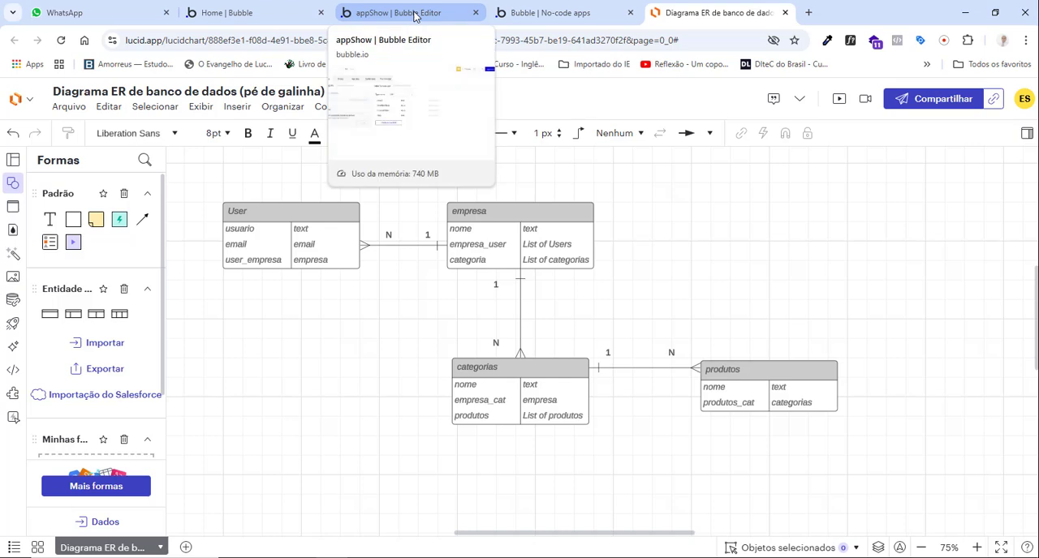
left_click(415, 17)
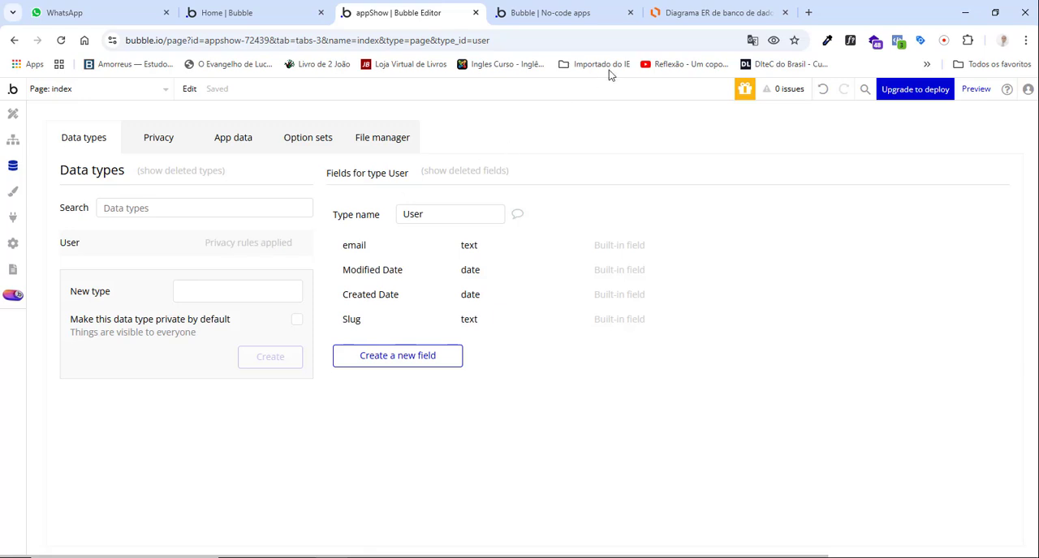
left_click(678, 14)
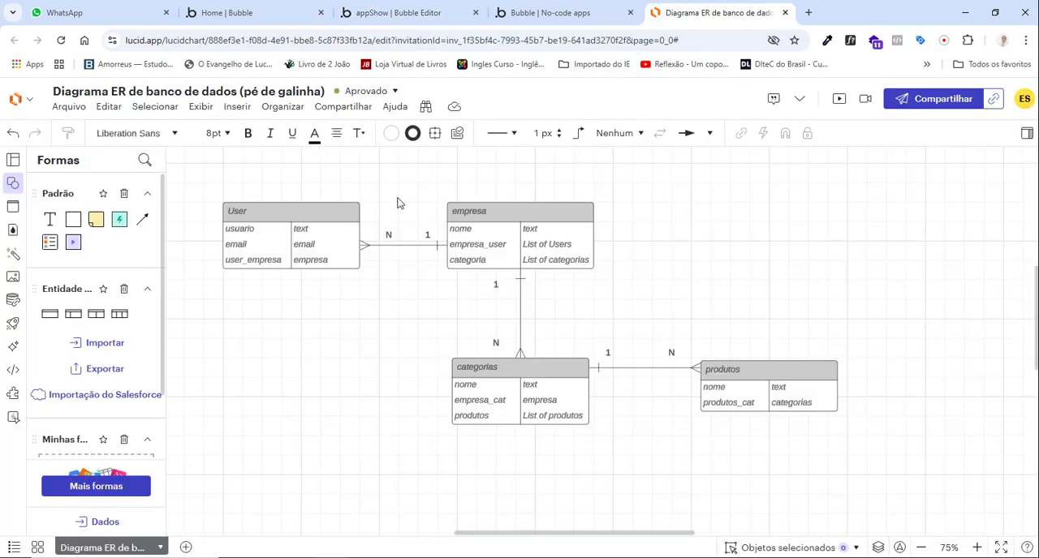
left_click(237, 213)
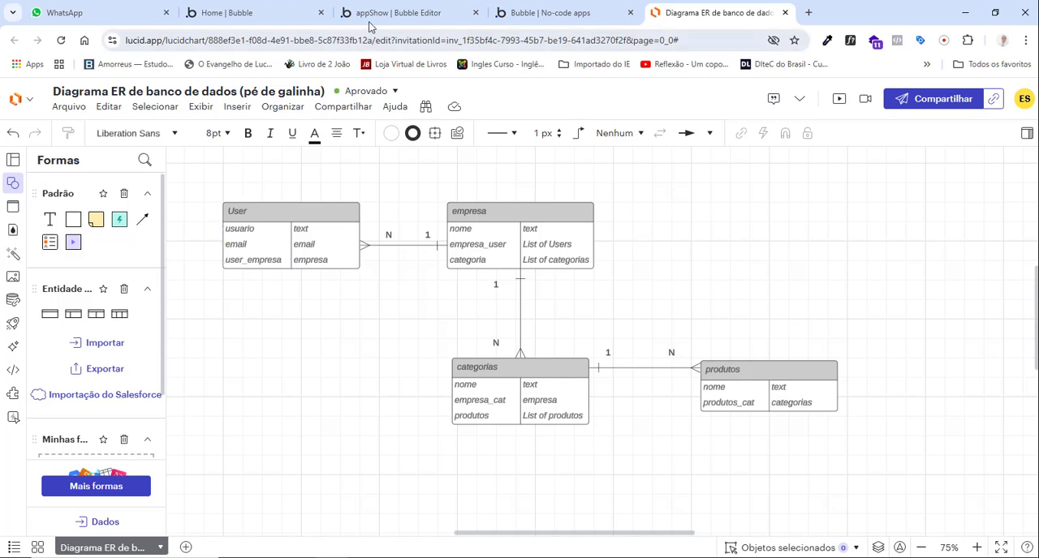
mouse_move(373, 18)
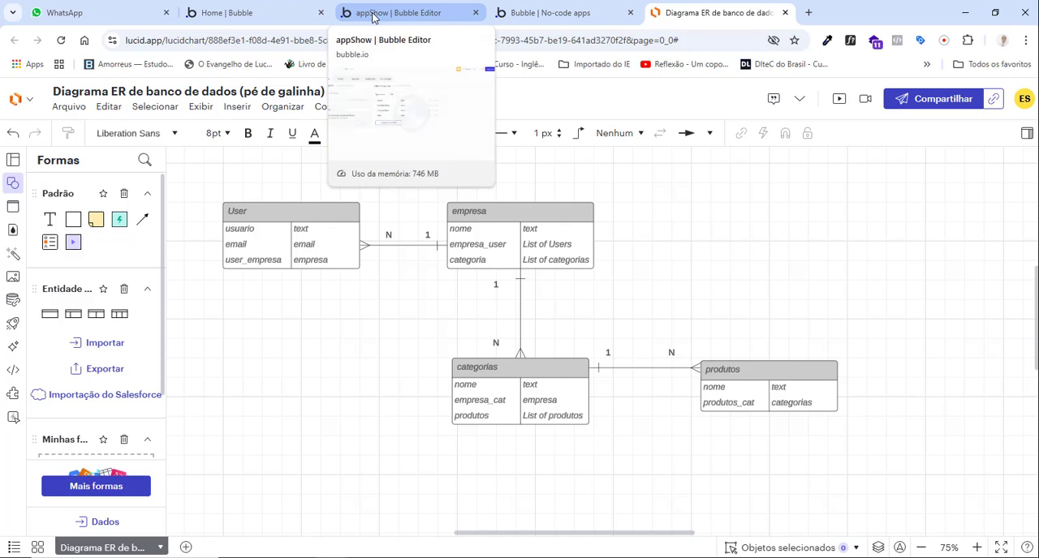
left_click(372, 13)
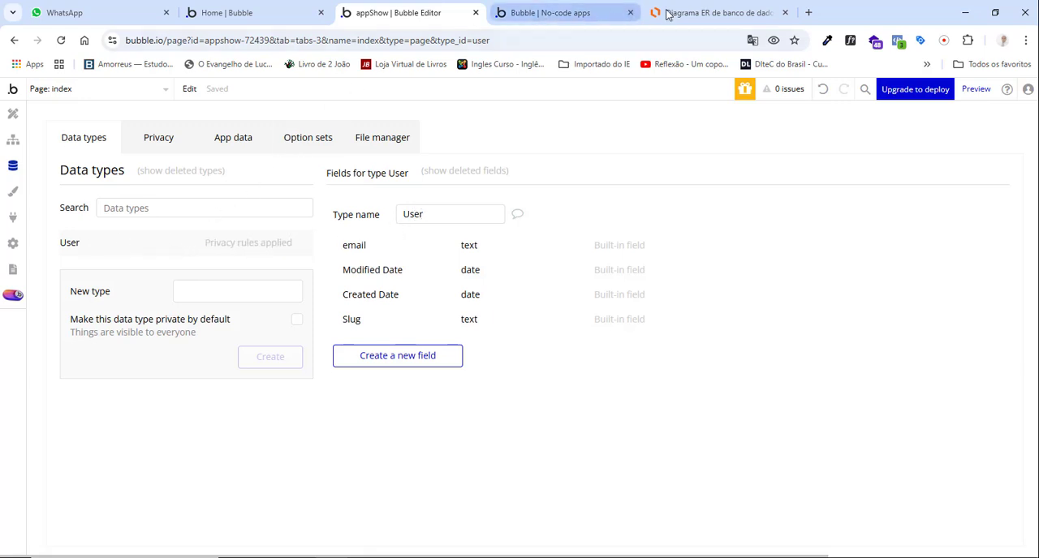
left_click(700, 11)
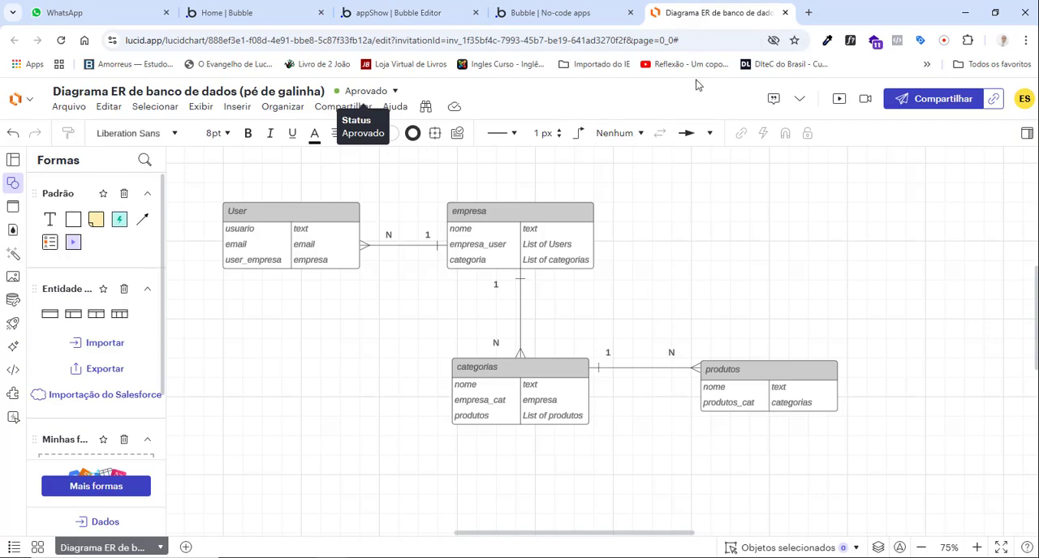
left_click(235, 232)
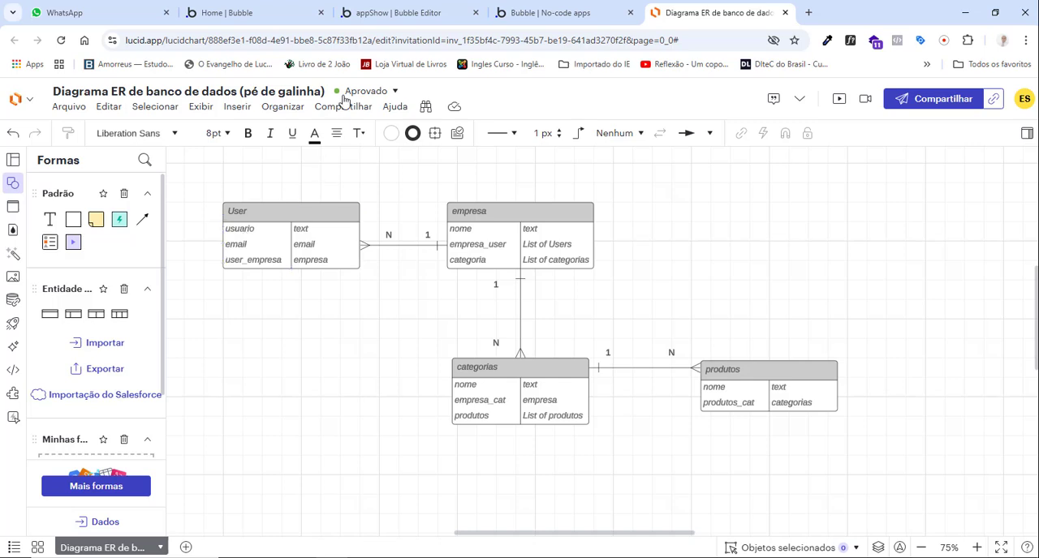
left_click(366, 13)
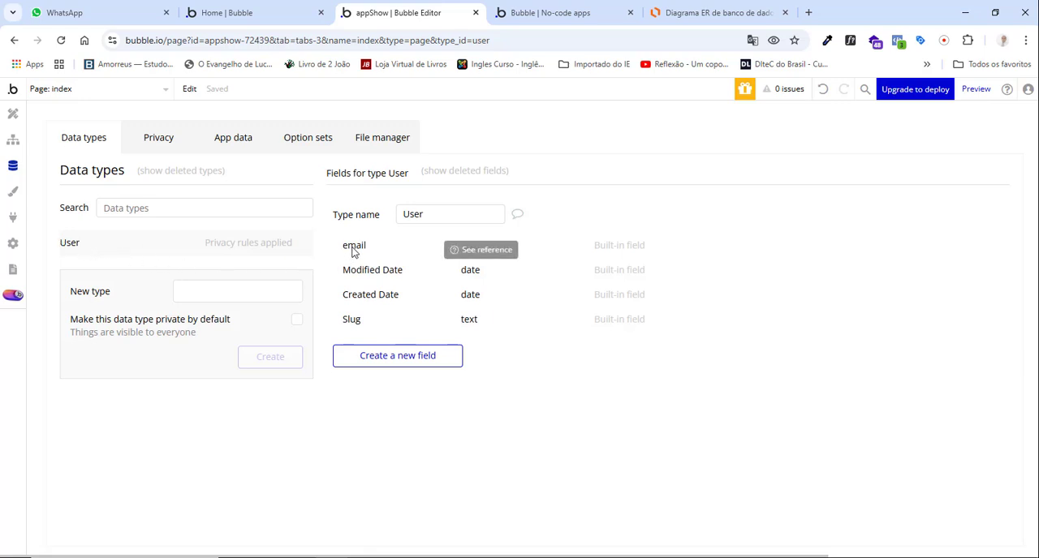
left_click(686, 13)
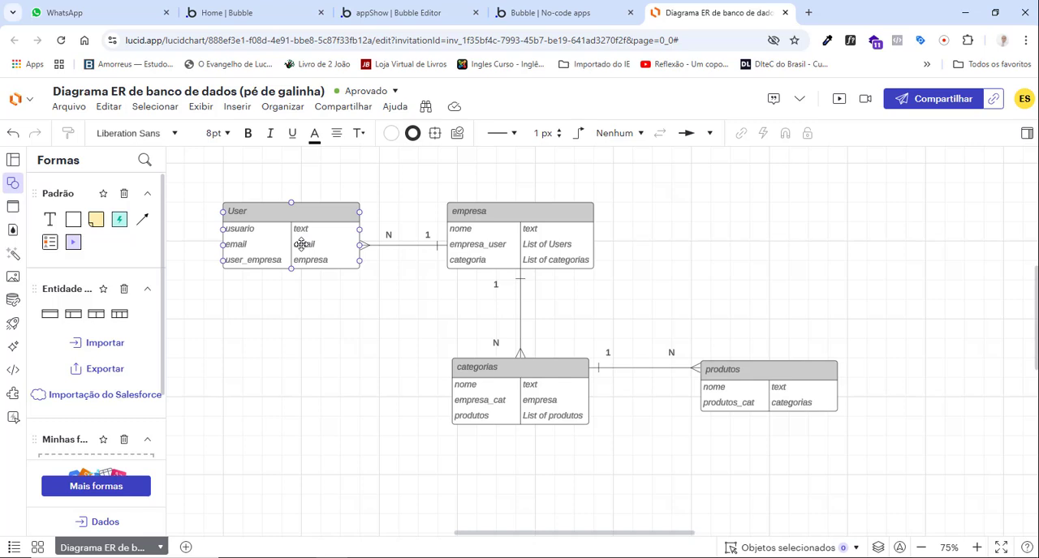
left_click(417, 12)
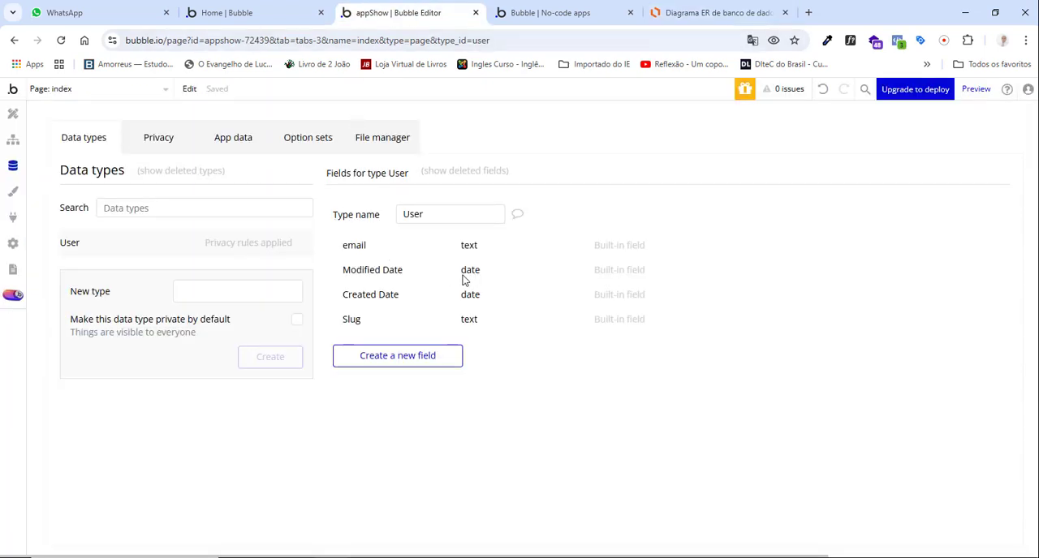
Place the Lucidchart ER diagram's browser tab directly beside the Bubble editor's tab and review the User entity's usuario field.
mouse_move(359, 250)
left_click_drag(705, 17, 583, 19)
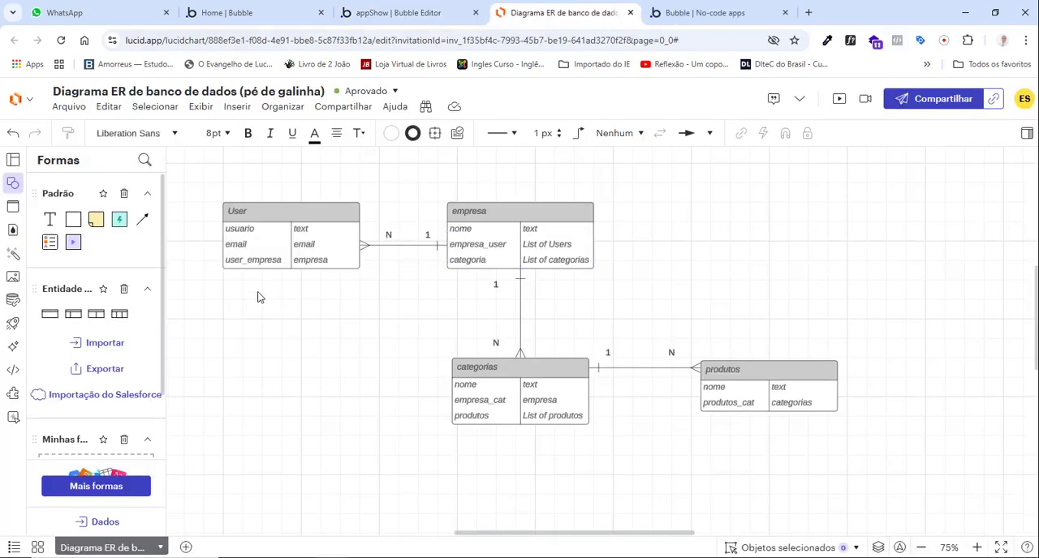
left_click(234, 234)
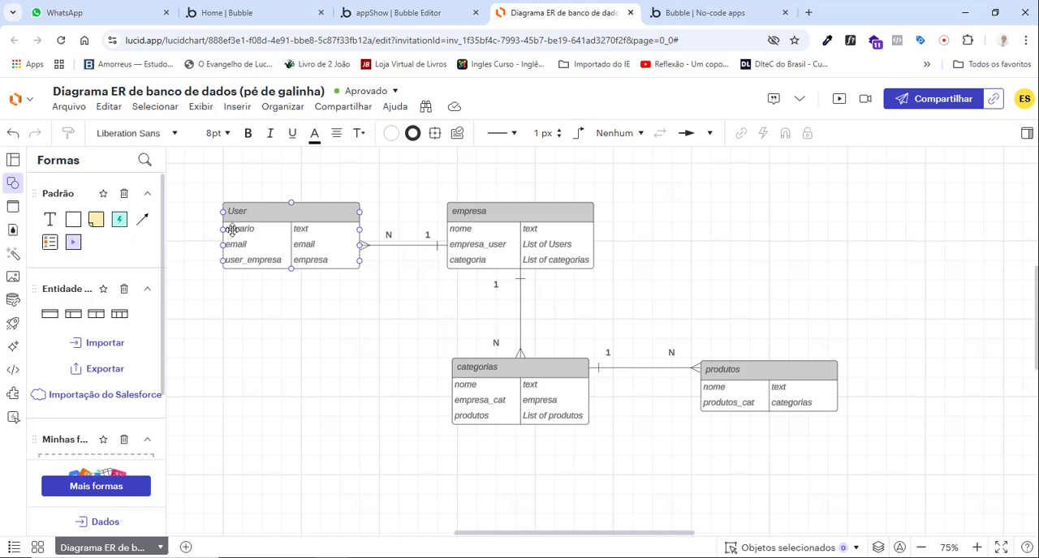
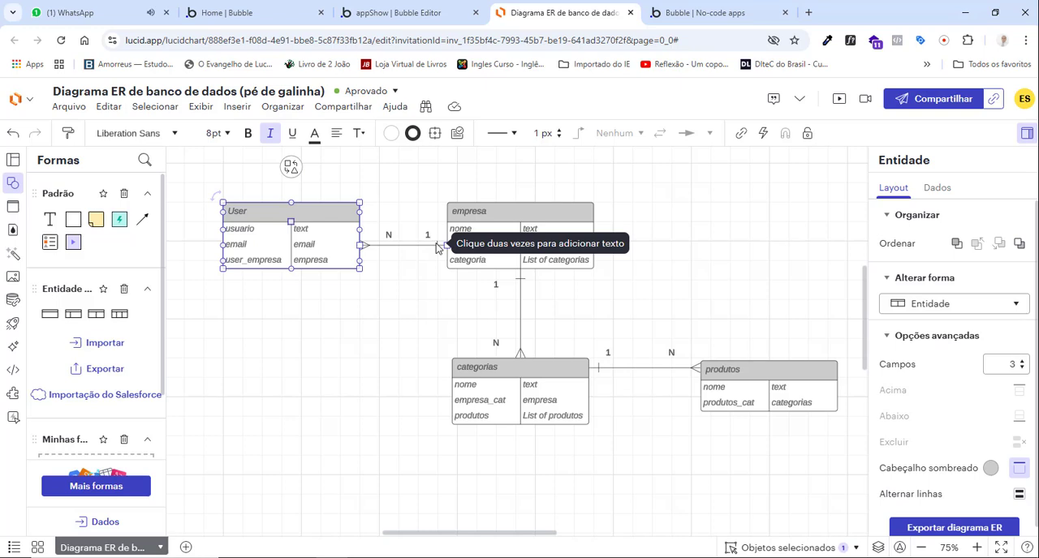
Examine the User–empresa relationship in the Lucidchart ER diagram, checking it against the data types in the Bubble editor.
left_click_drag(435, 247, 445, 244)
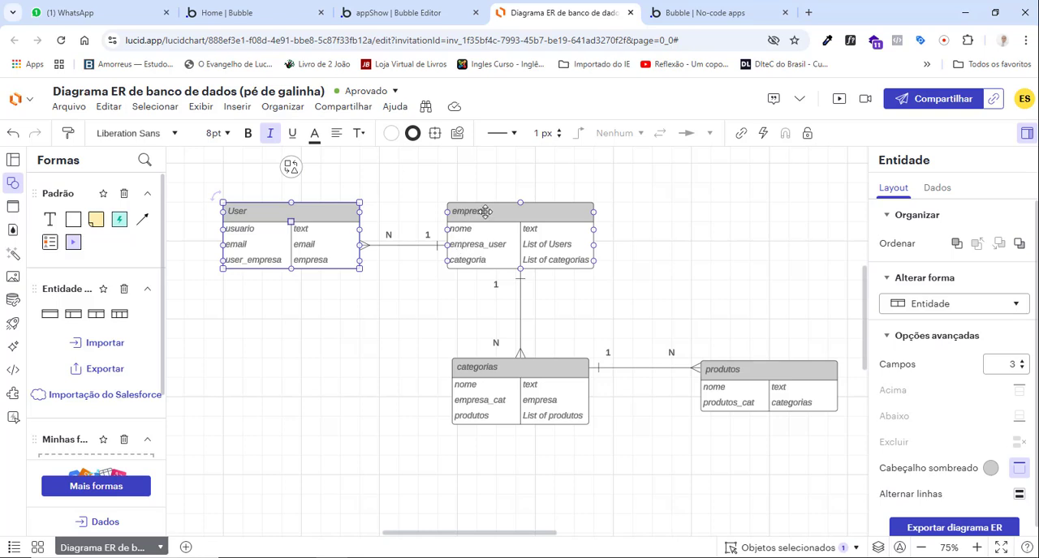
left_click(371, 14)
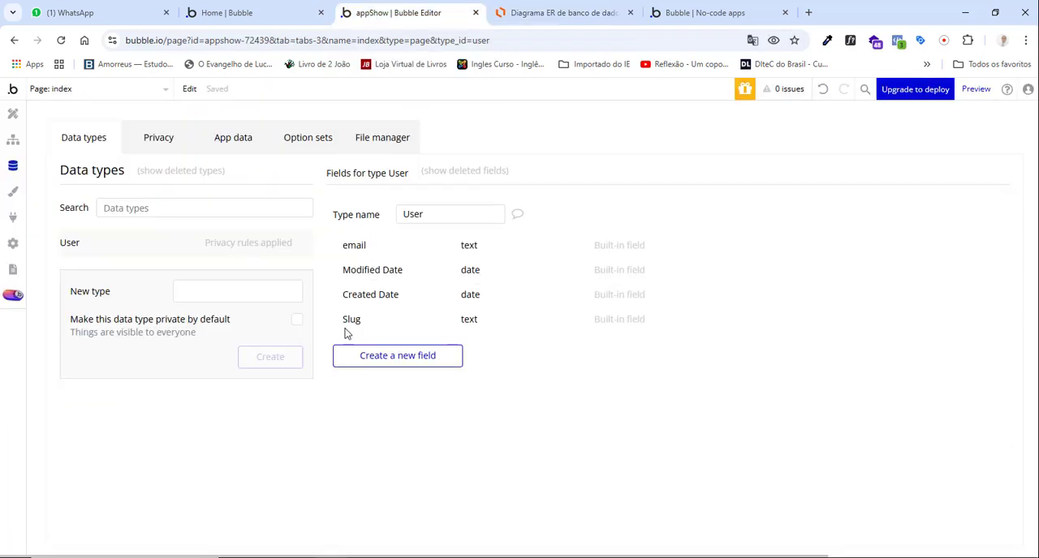
left_click(542, 13)
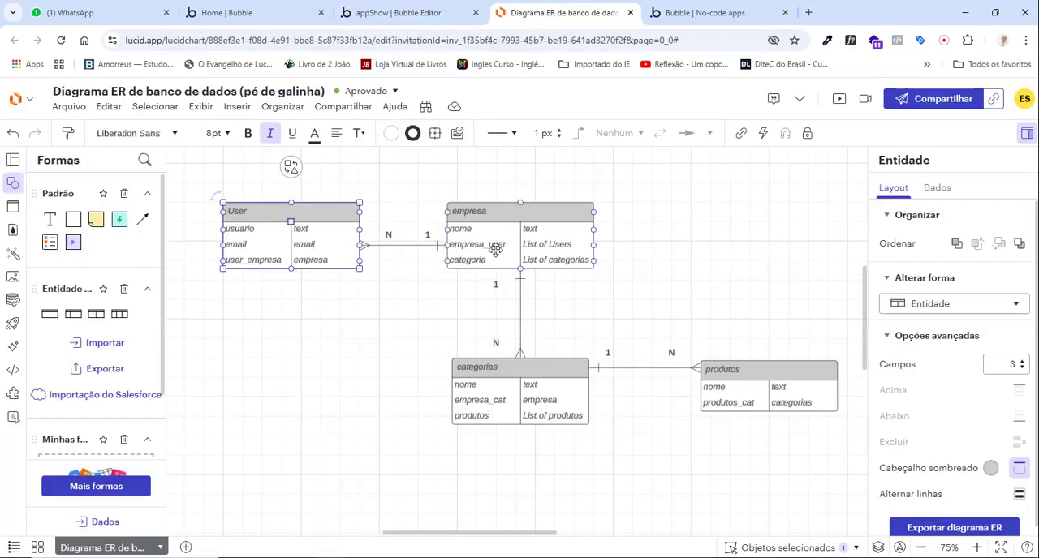
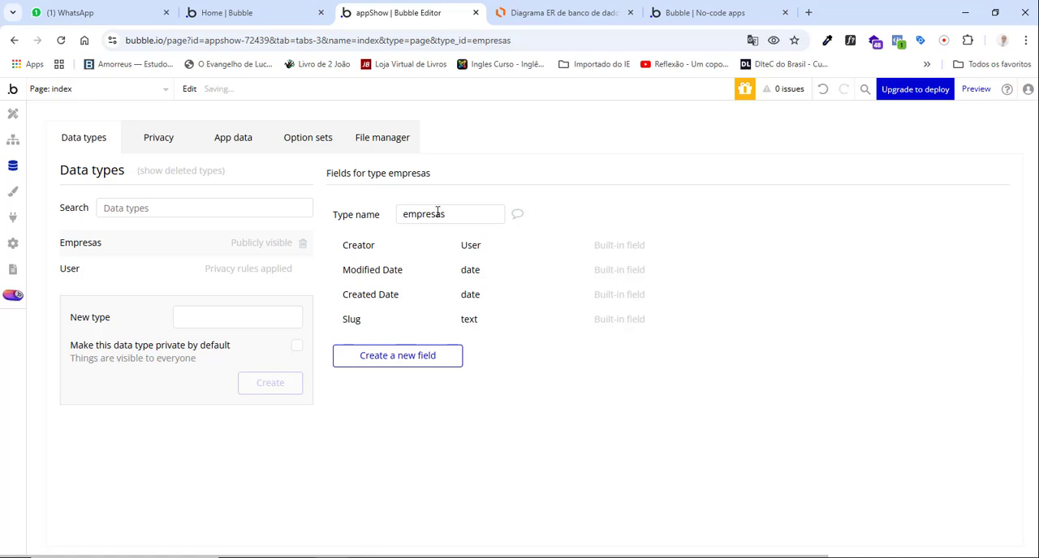
Create a field named nome of type text in the empresas data type, checking the field against the ER diagram.
left_click(388, 365)
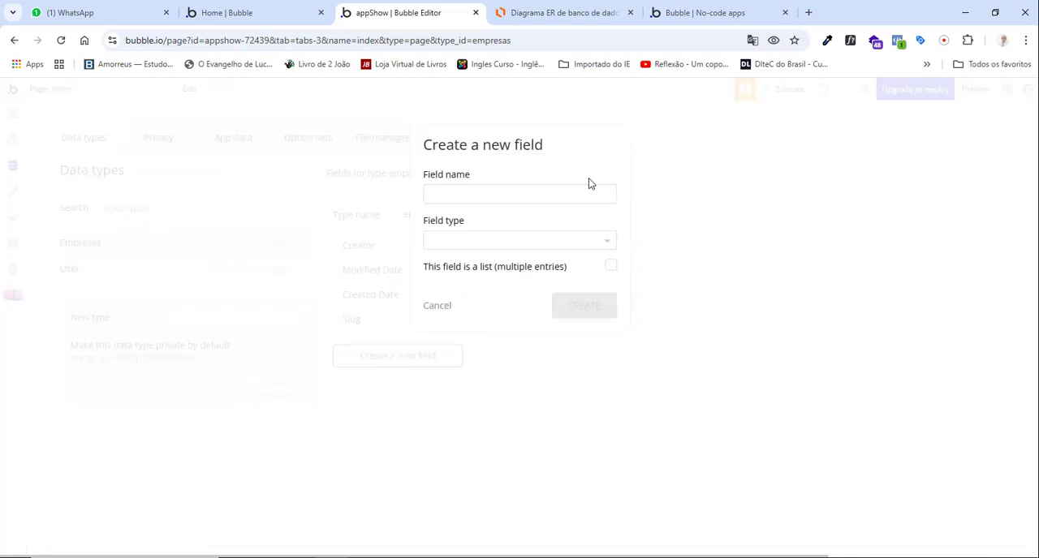
left_click(520, 193)
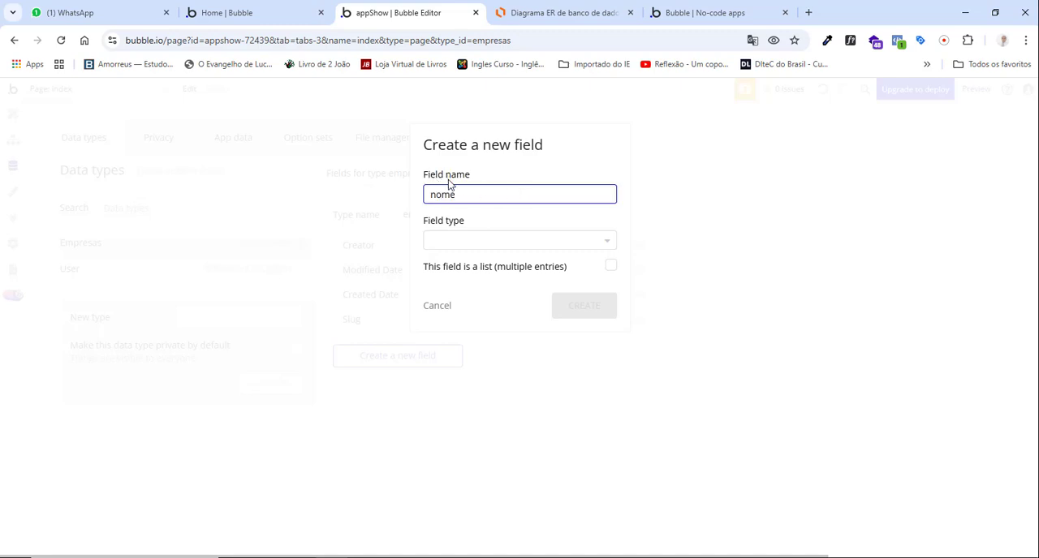
left_click(447, 241)
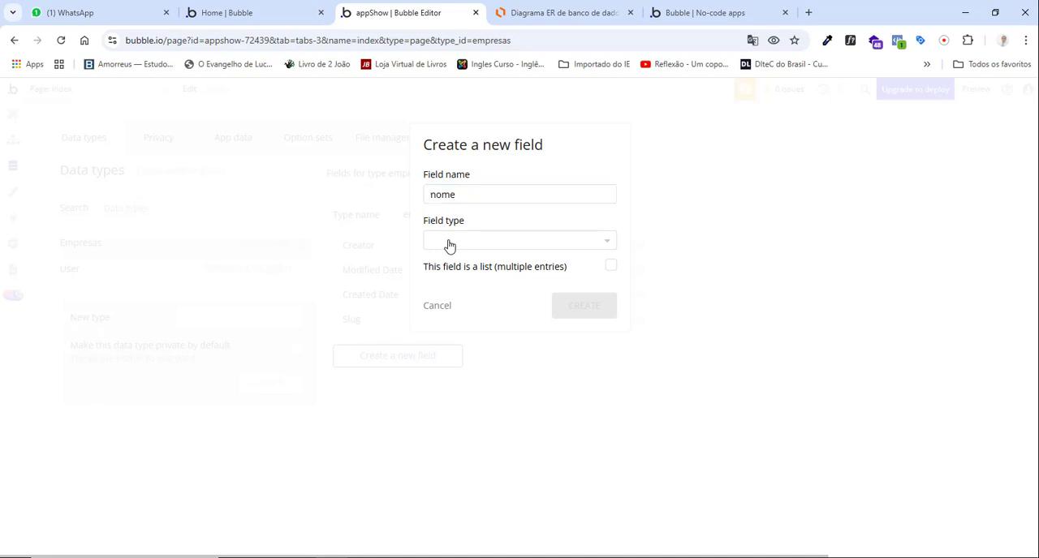
left_click(439, 333)
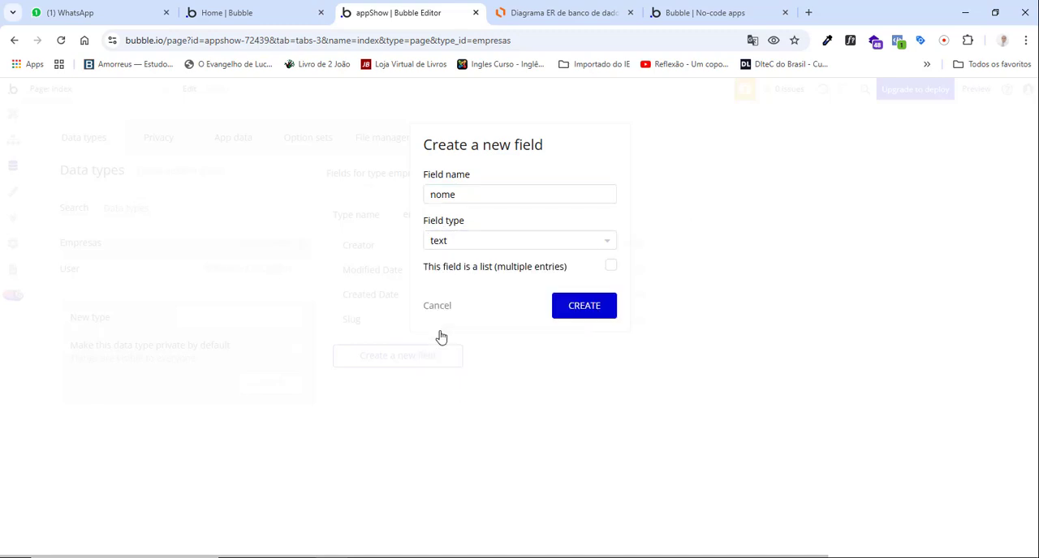
left_click(586, 13)
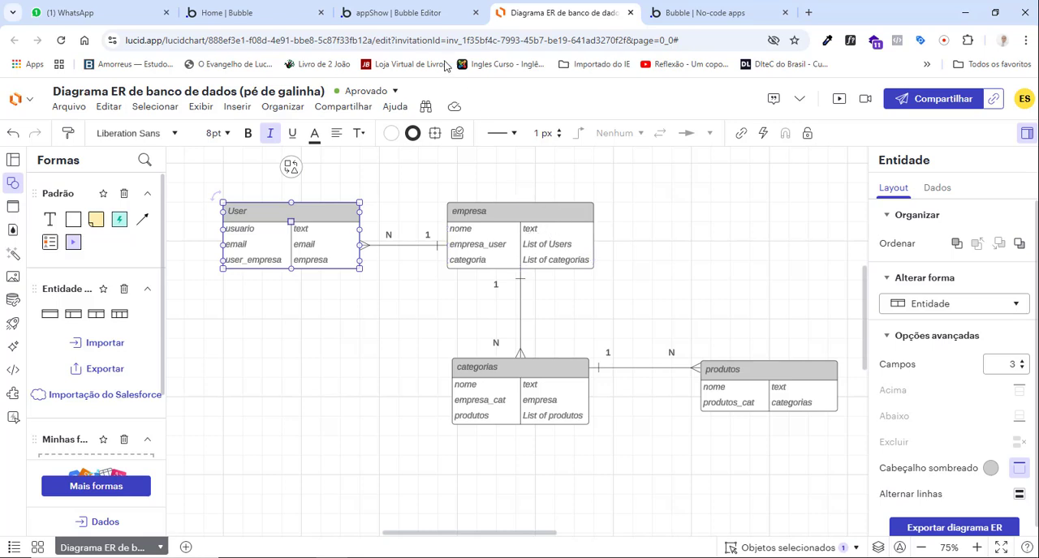
left_click(406, 14)
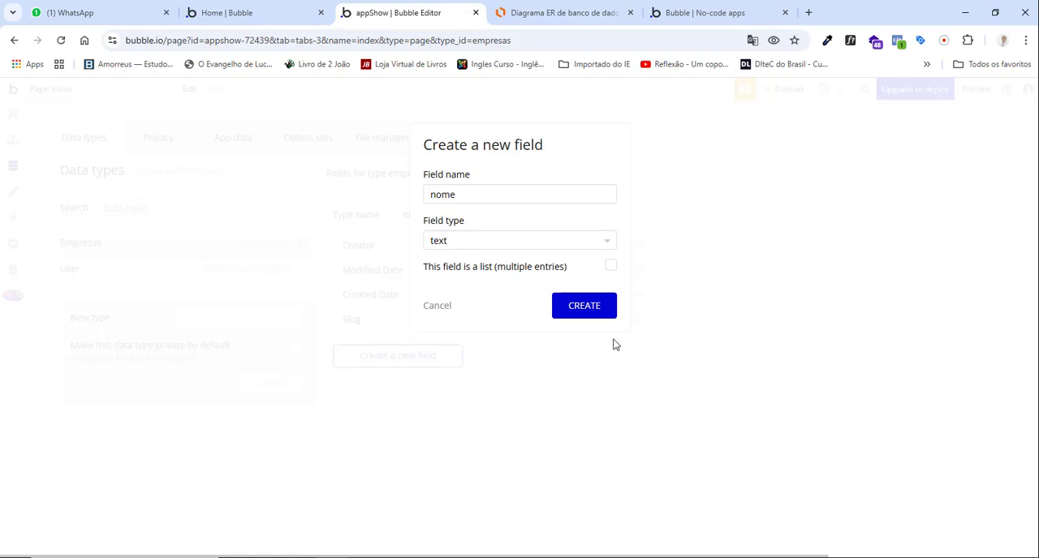
left_click(594, 313)
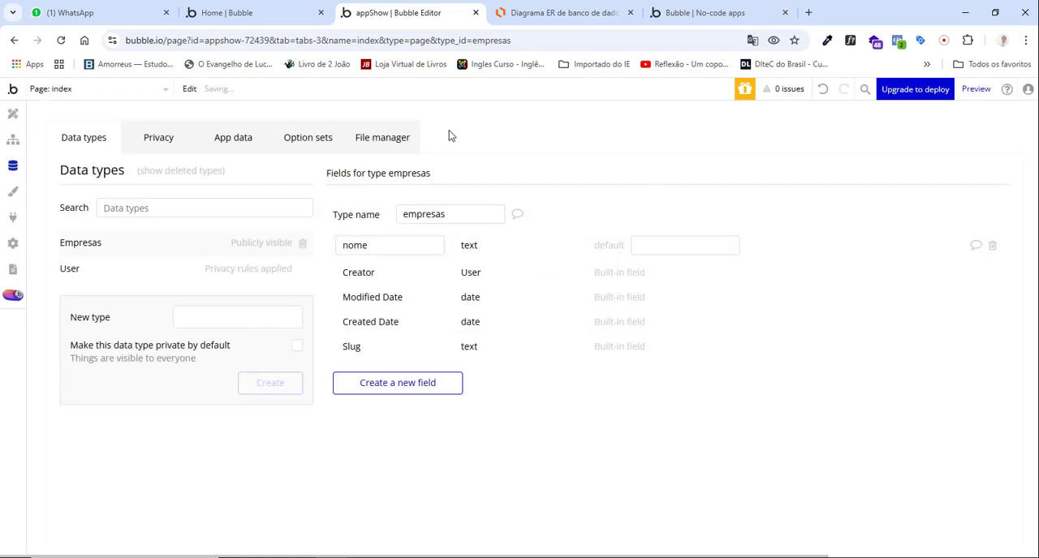
Define another new empresas field named empresa_user with field type User, consulting the empresa entity in the ER diagram.
left_click(536, 13)
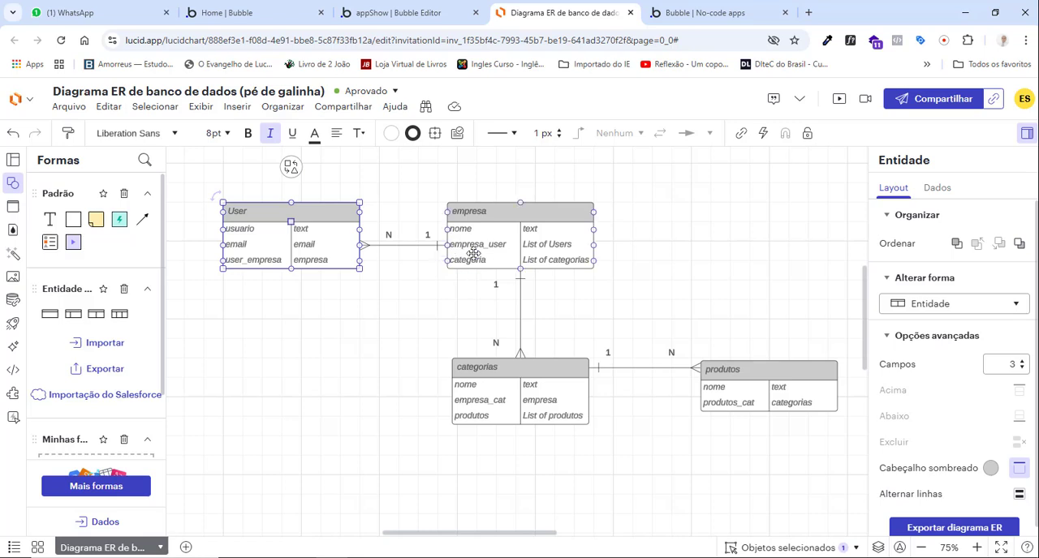
left_click(414, 14)
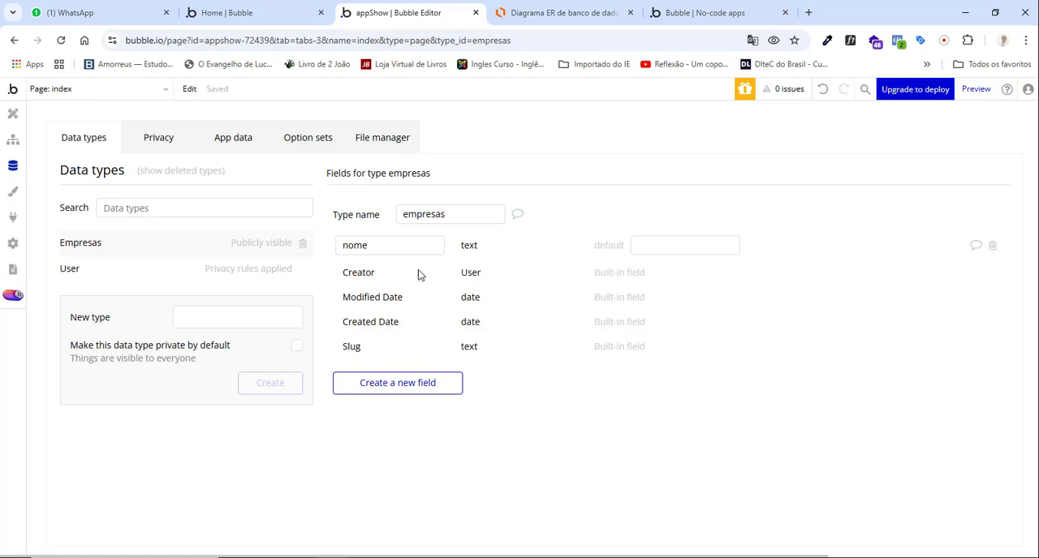
left_click(405, 380)
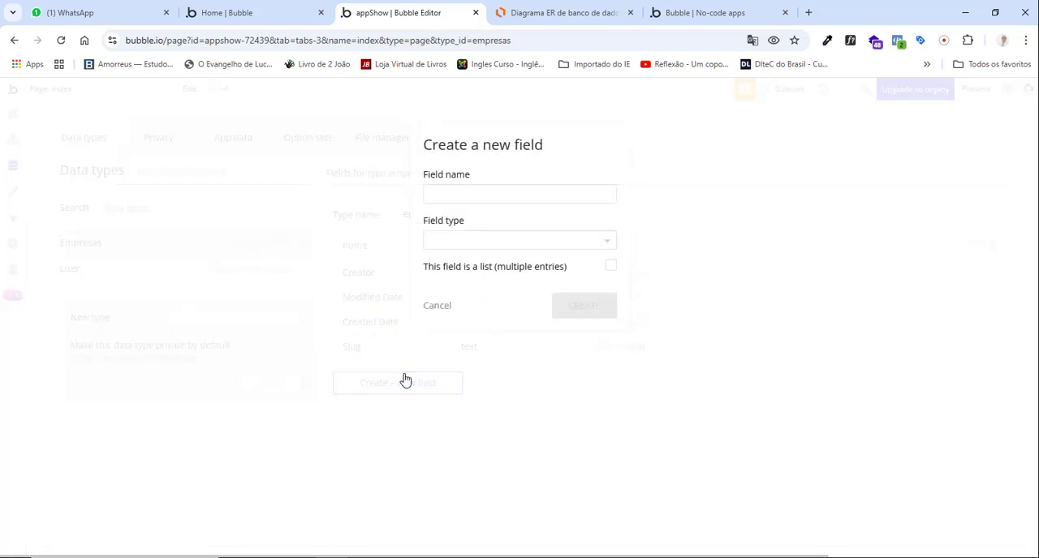
left_click(452, 200)
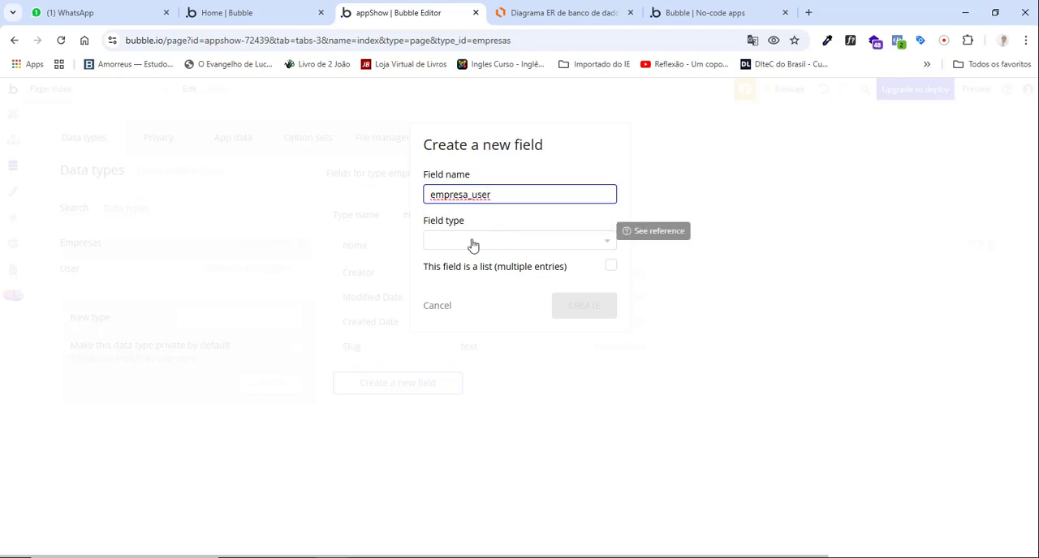
left_click(531, 14)
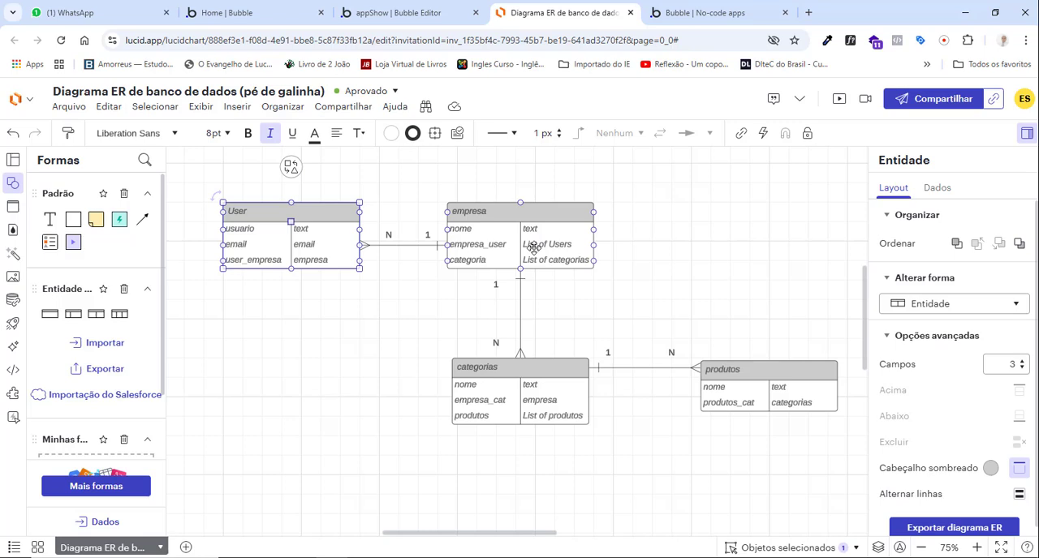
left_click(405, 16)
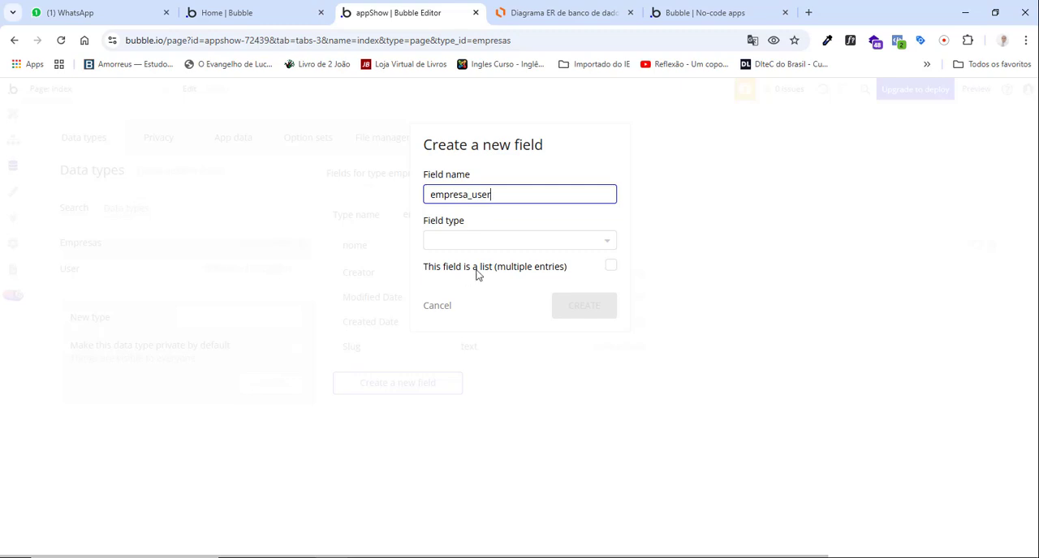
left_click(505, 244)
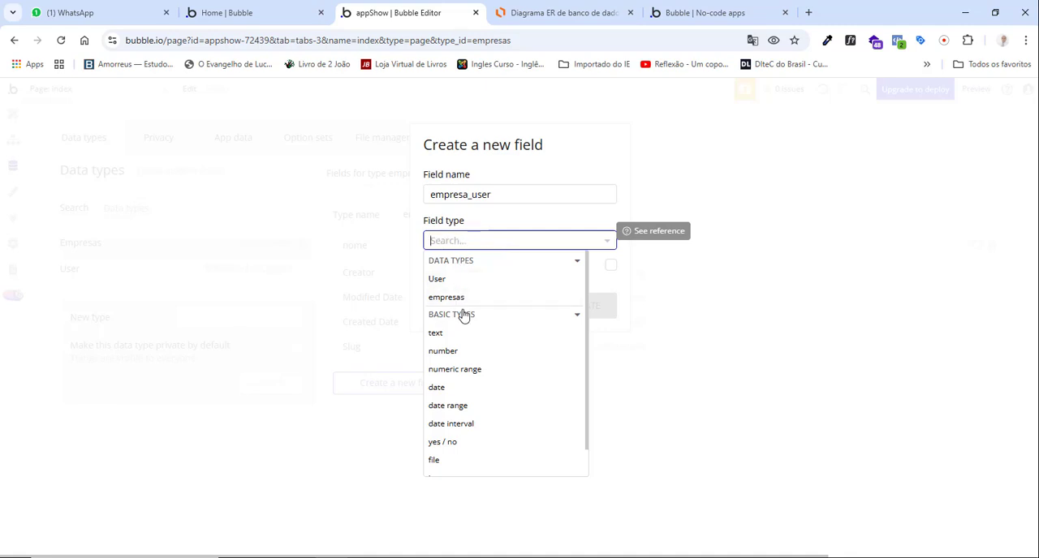
left_click(447, 280)
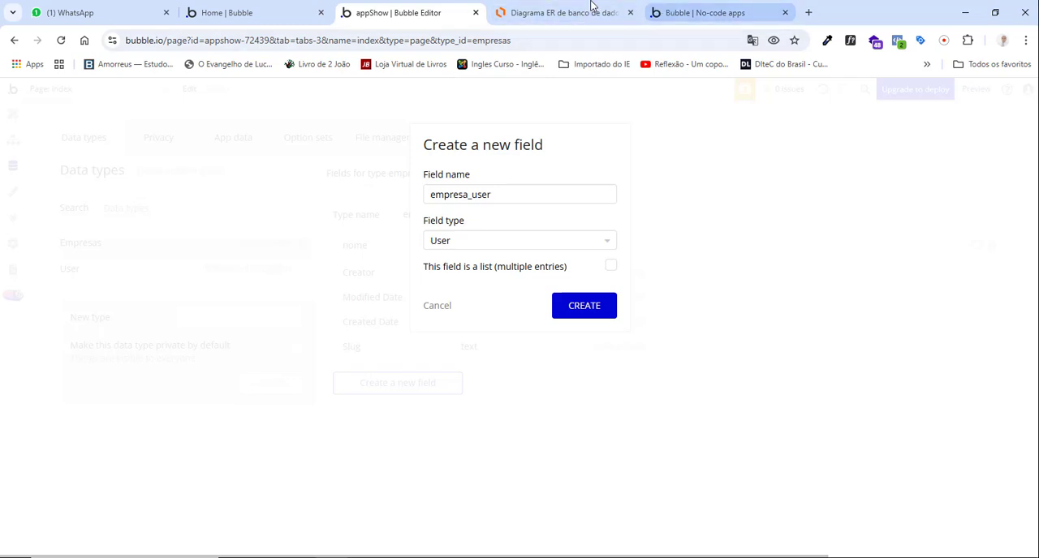
Switch to the Lucidchart diagram and change the type of empresa_user in the empresa entity to User.
left_click(562, 16)
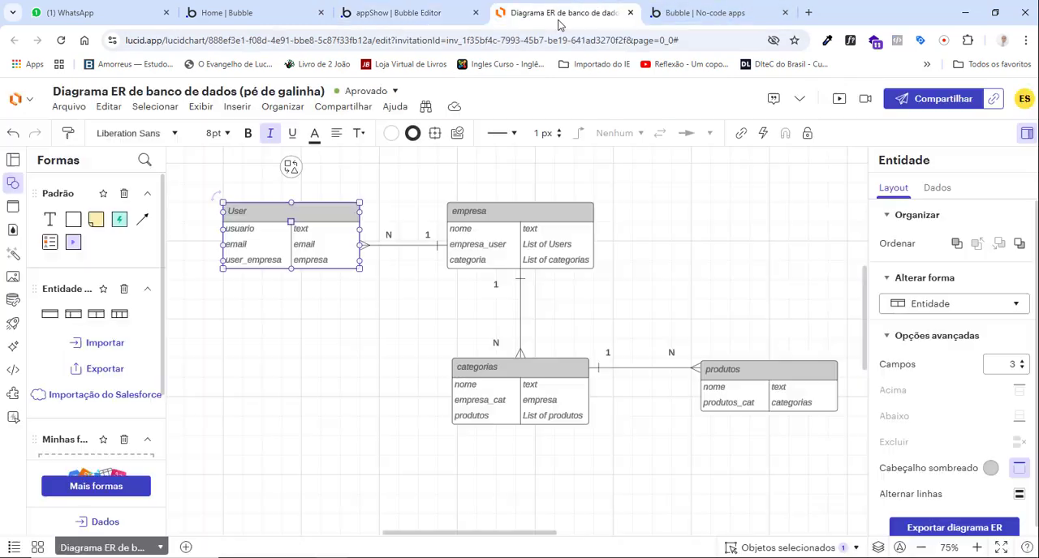
left_click(572, 245)
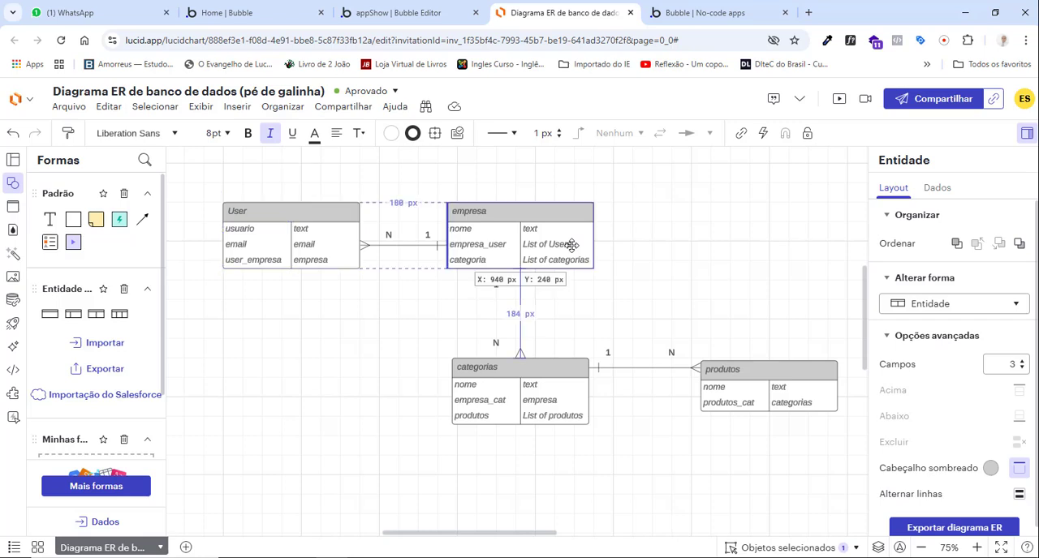
left_click(572, 248)
left_click(572, 249)
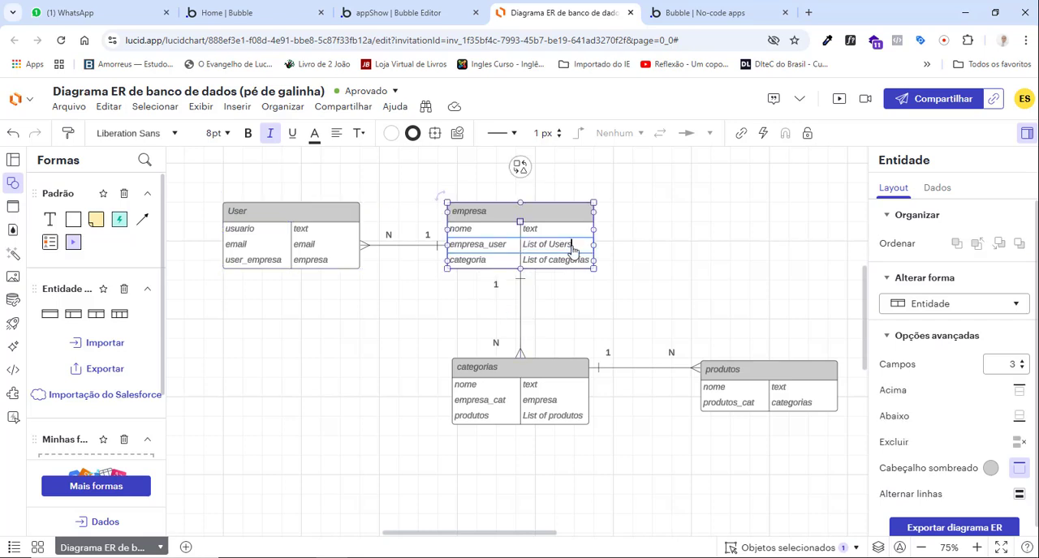
key("BackSpace")
key("BackSpace")
key("BackSpace")
key("BackSpace")
key("BackSpace")
key("BackSpace")
key("BackSpace")
key("BackSpace")
key("BackSpace")
left_click(613, 248)
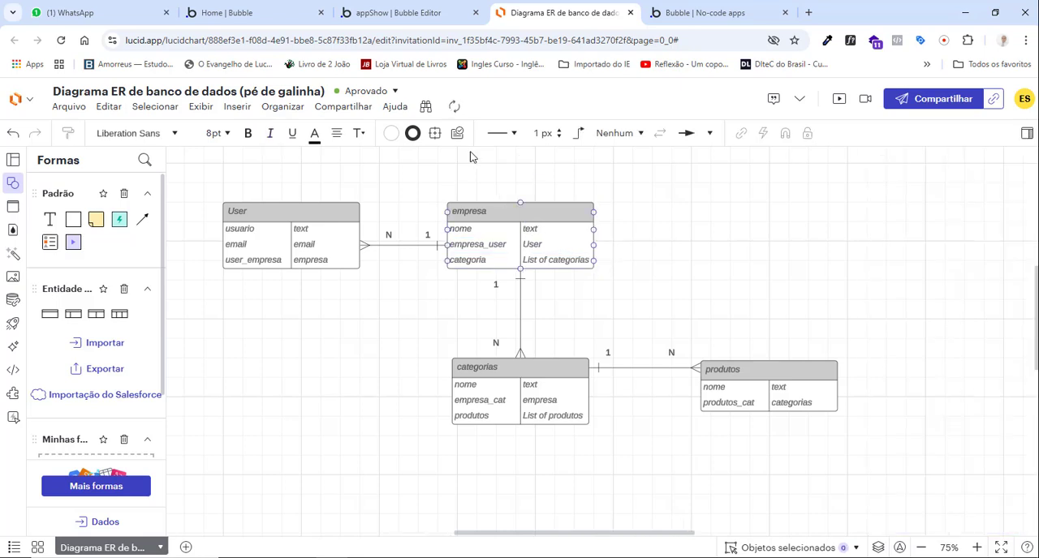
Switch back to Bubble to create the non-list empresa_user field, and compare the User and empresa entities in the Lucidchart diagram.
left_click(403, 11)
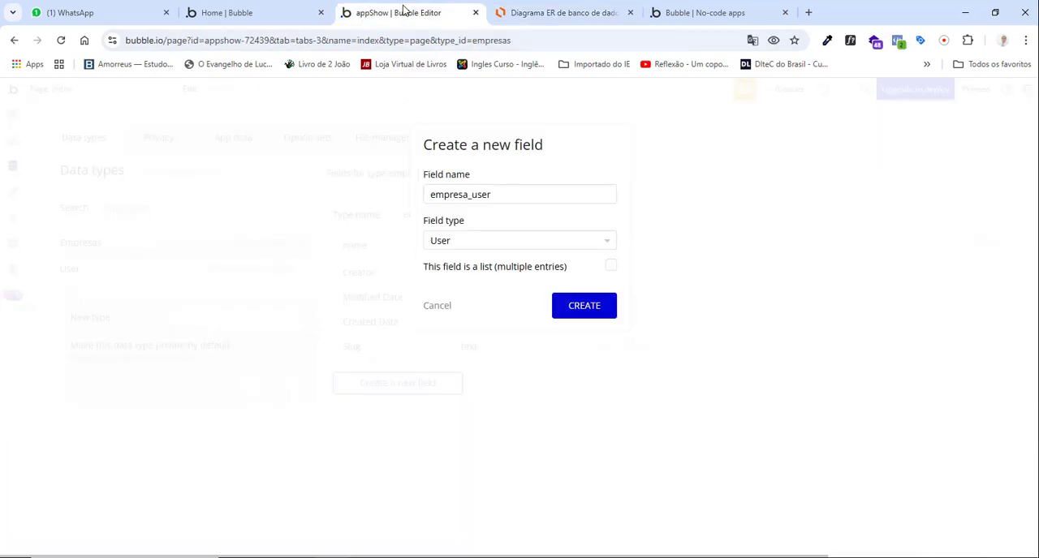
left_click(586, 309)
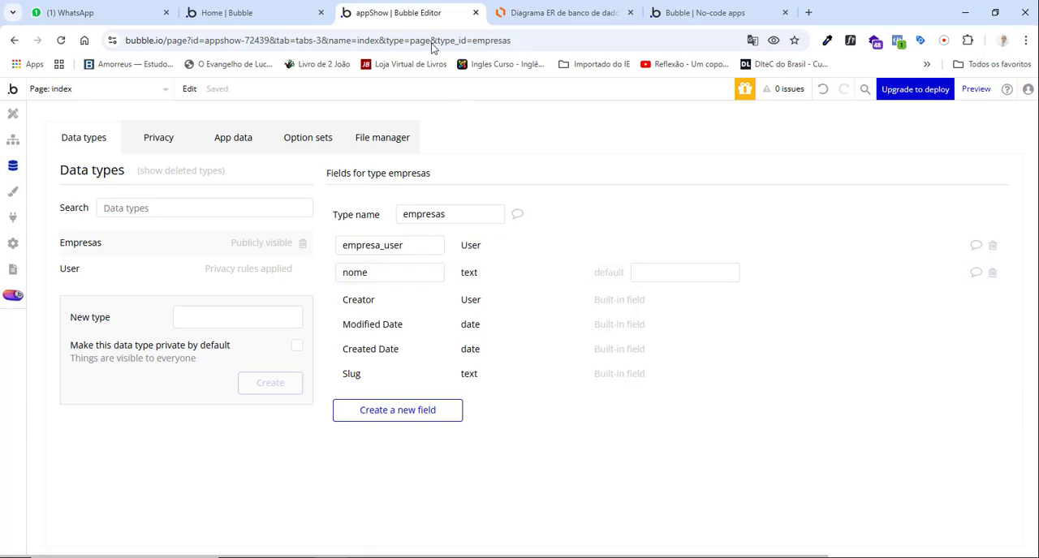
left_click(528, 12)
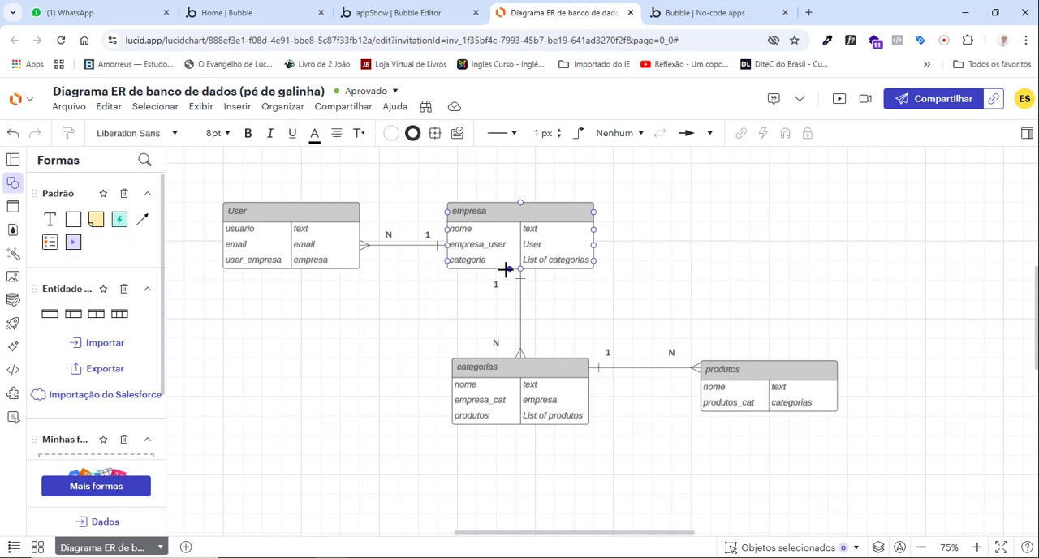
left_click(293, 248)
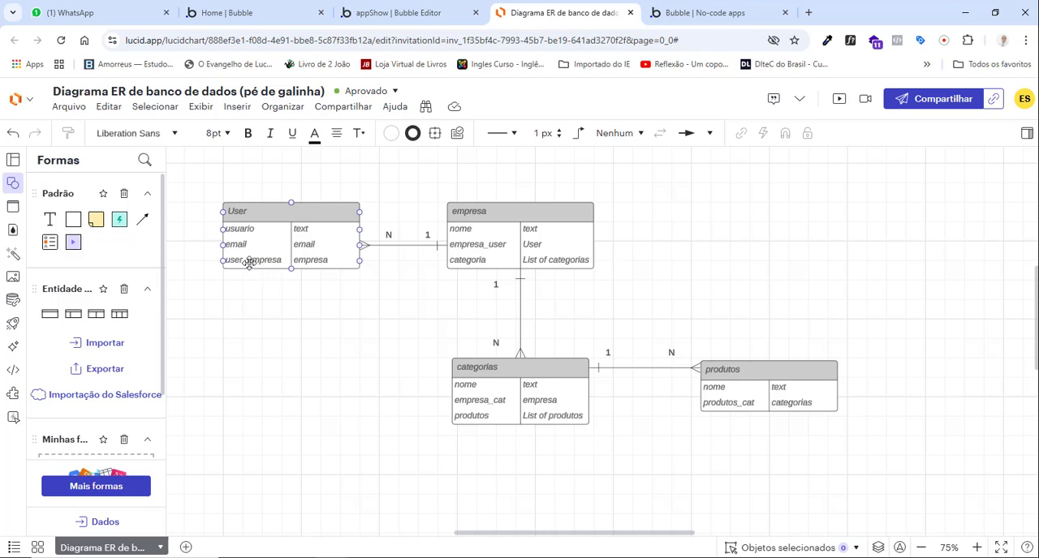
left_click(457, 246)
left_click(227, 263)
In Bubble, add a user_empresa field of type empresas to the User data type, checking it against the Lucidchart diagram.
left_click(382, 15)
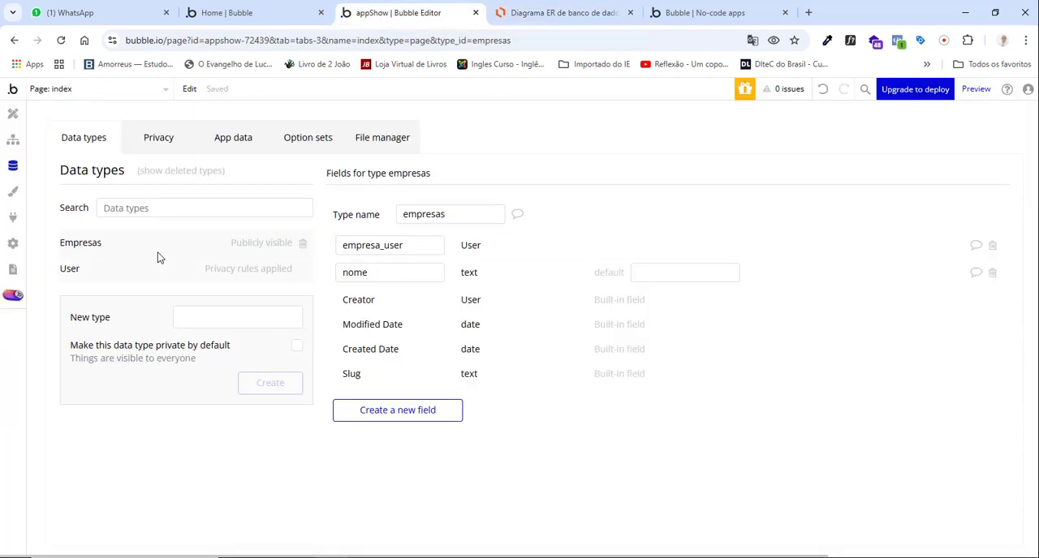
left_click(84, 273)
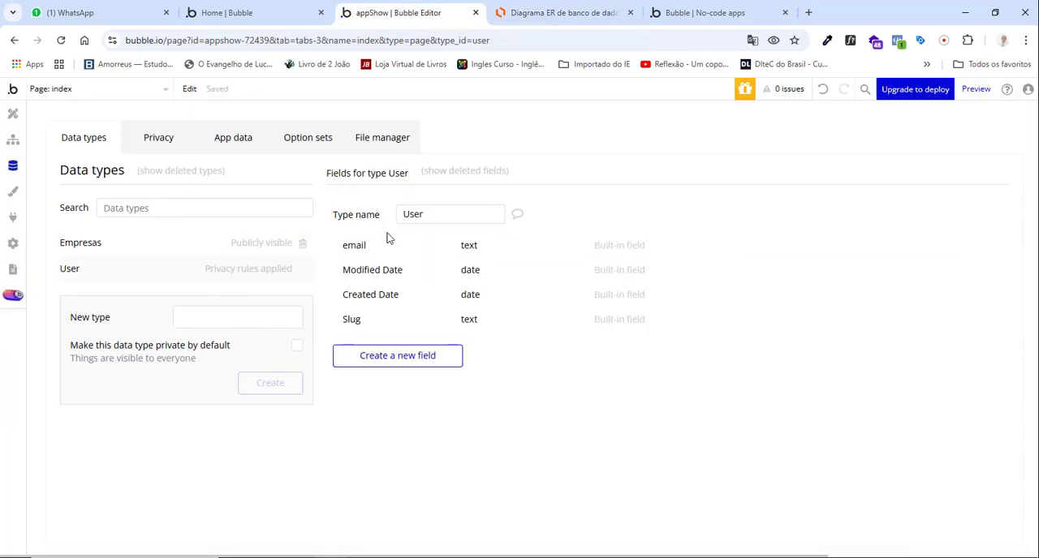
left_click(394, 358)
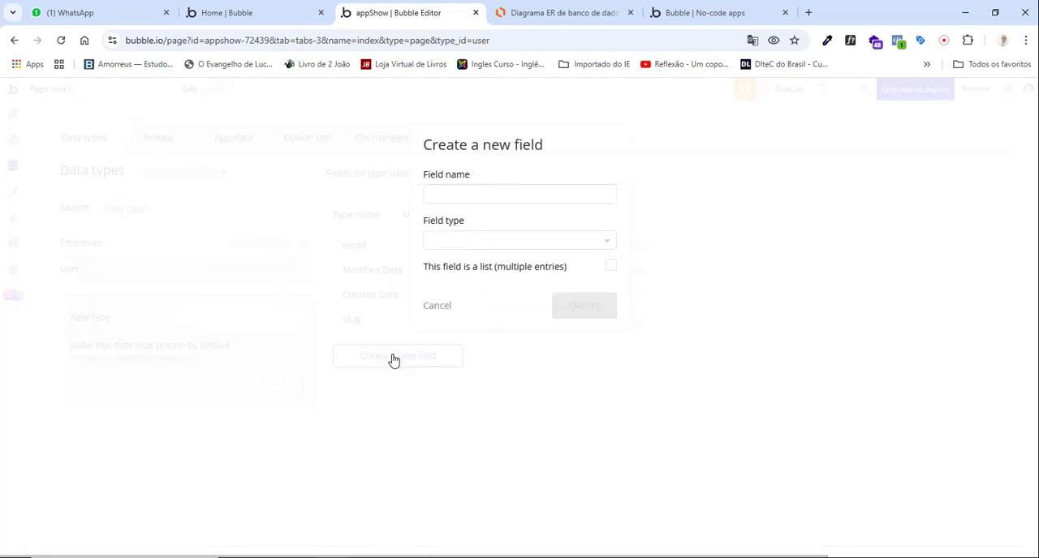
left_click(451, 187)
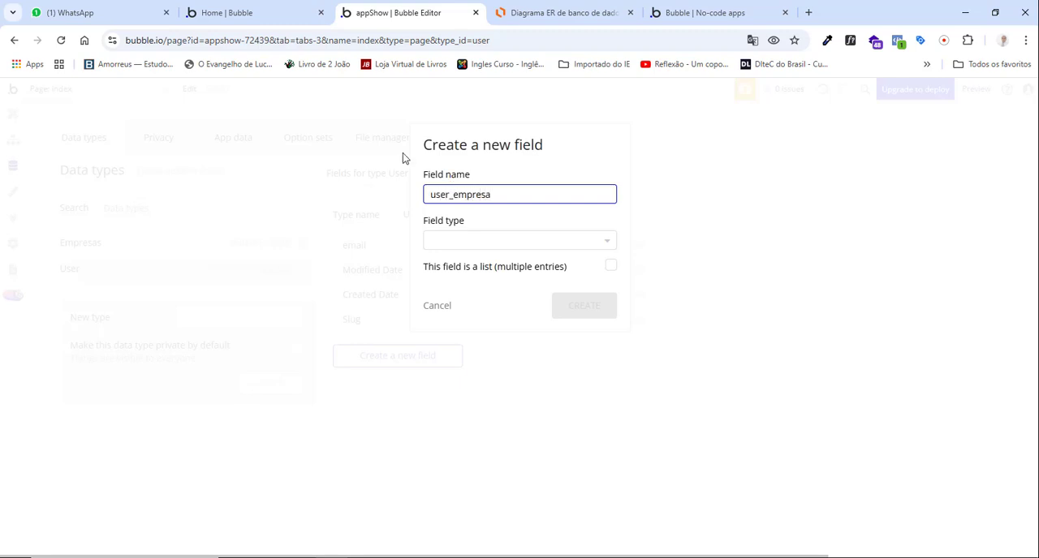
left_click(516, 241)
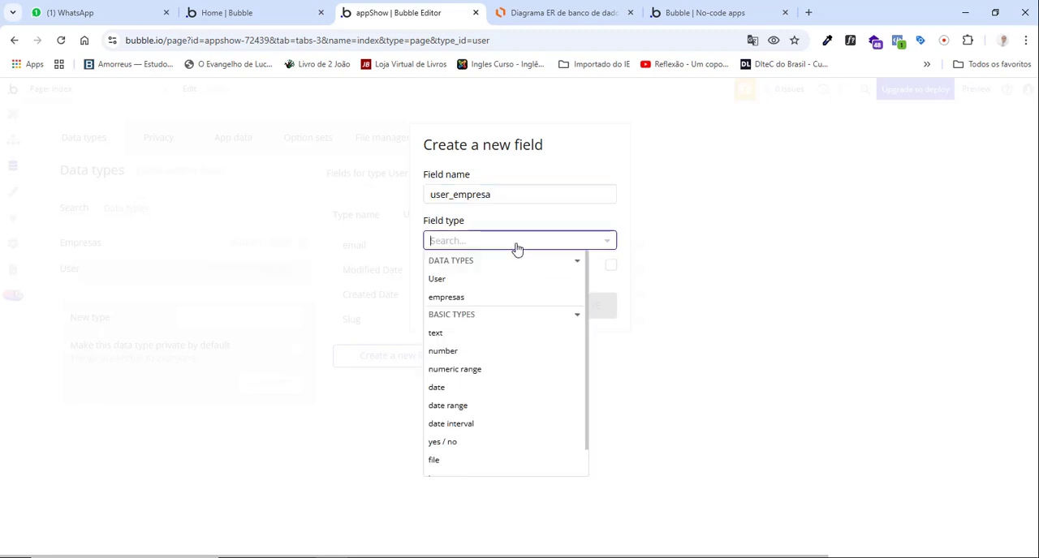
left_click(451, 298)
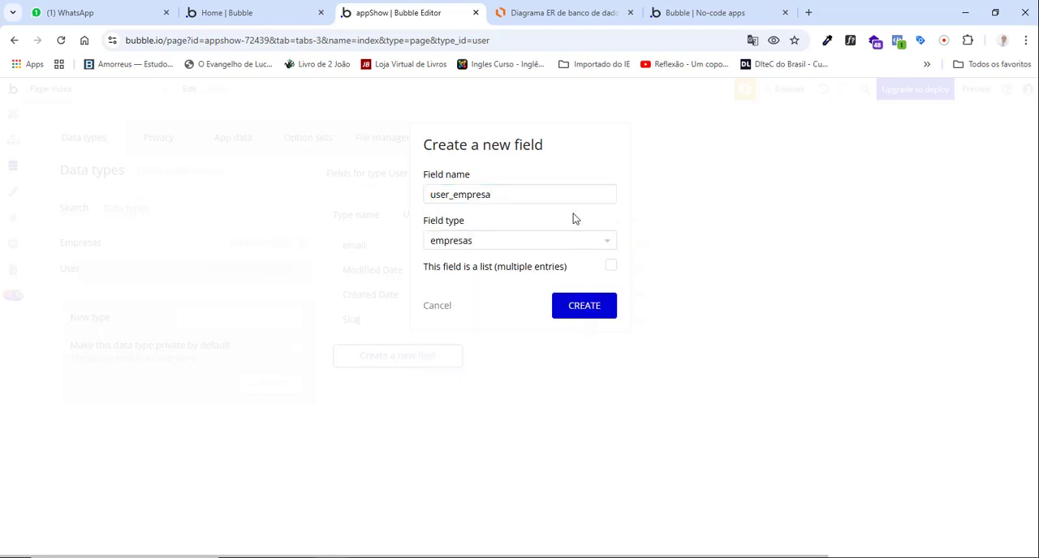
left_click(564, 12)
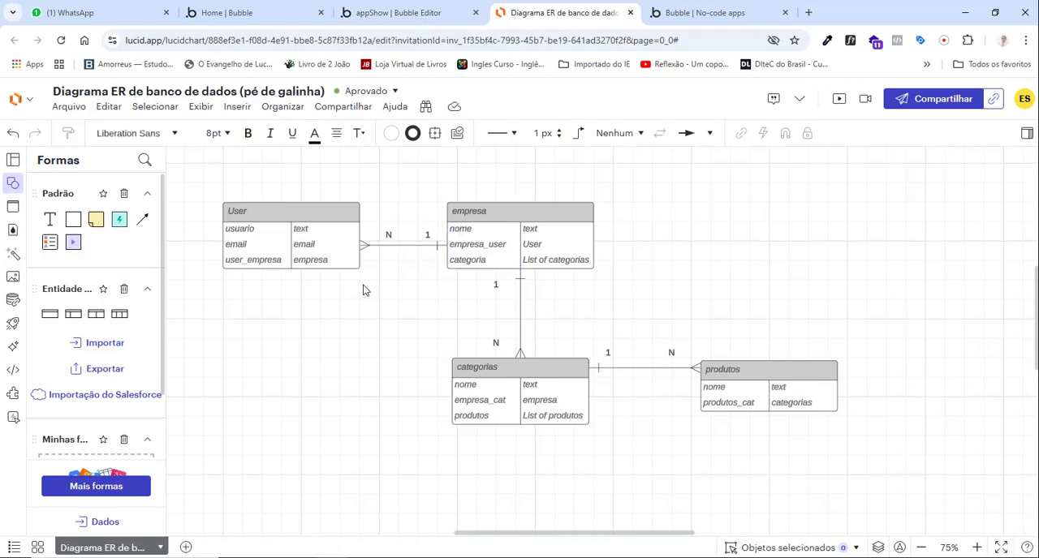
left_click(249, 256)
left_click(419, 12)
left_click(575, 310)
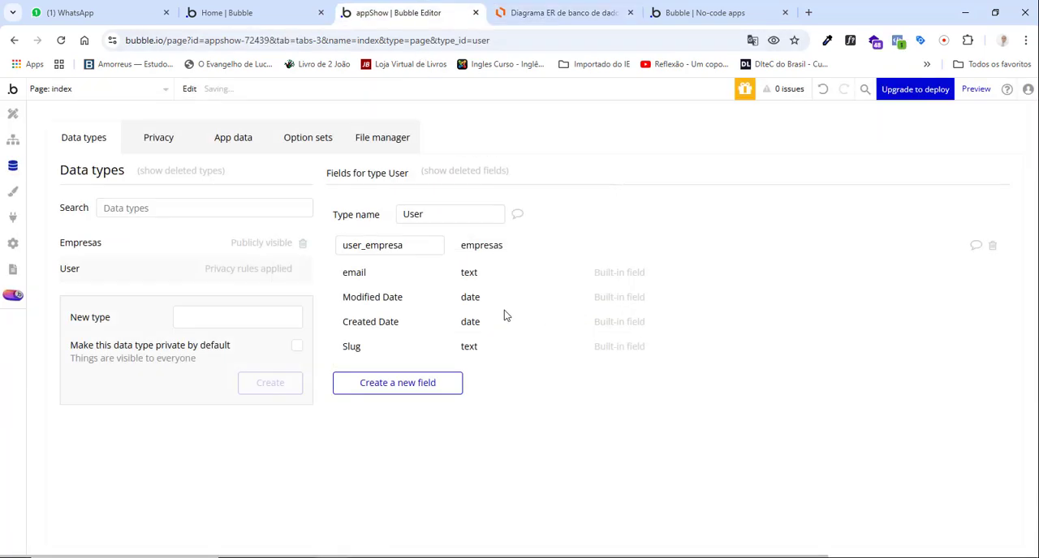
left_click(538, 12)
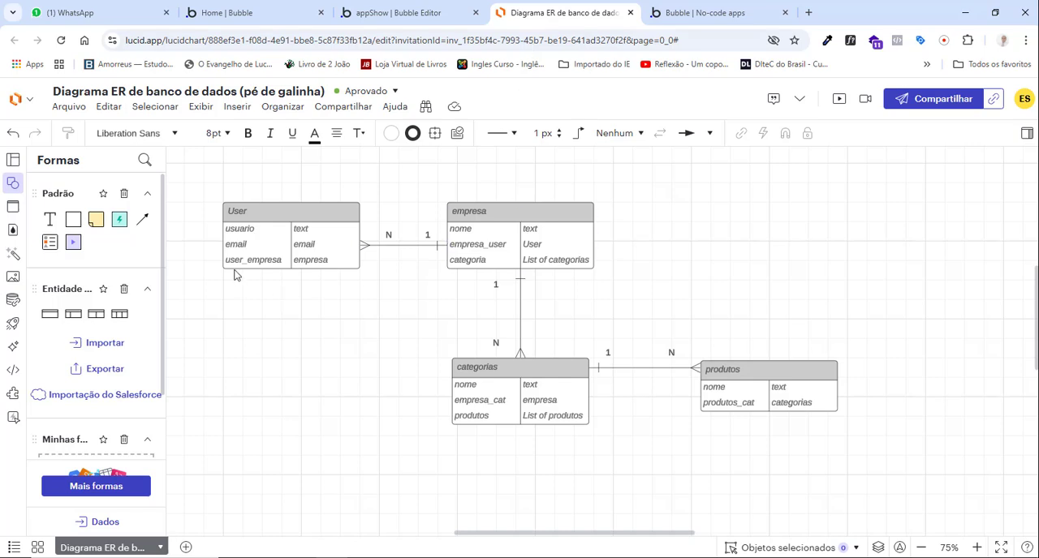
left_click(398, 12)
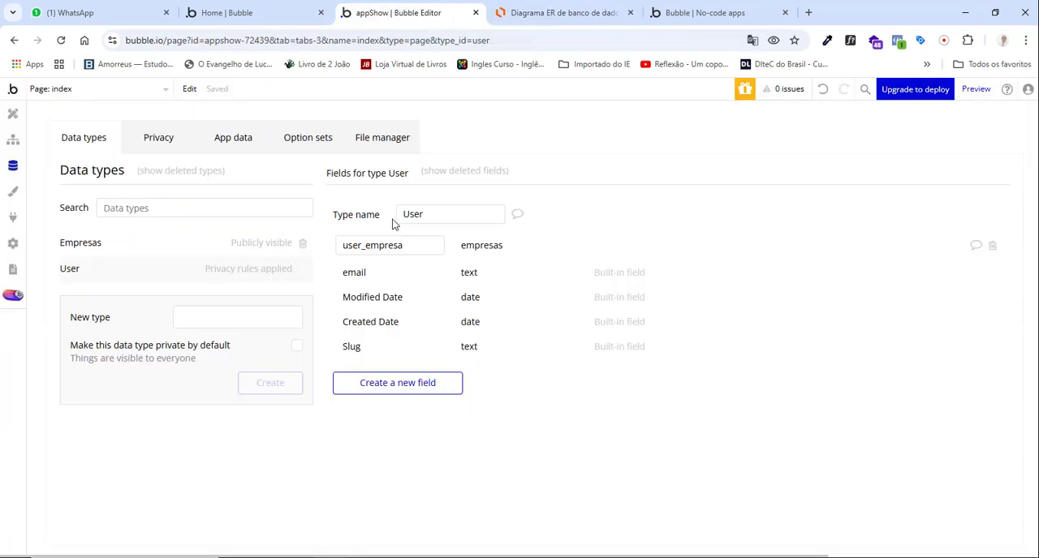
Add a usuario field of type text to the User data type.
left_click(399, 383)
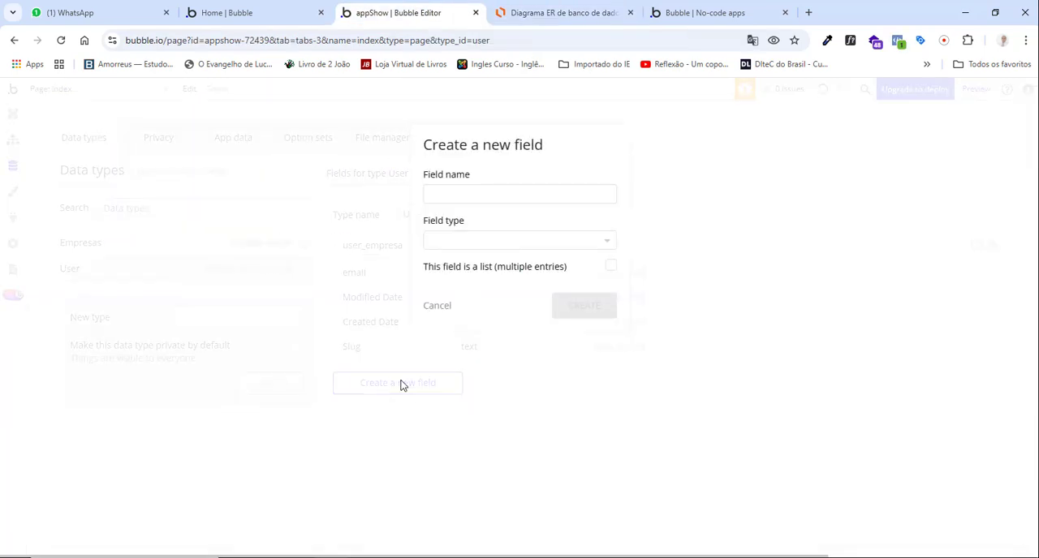
left_click(466, 197)
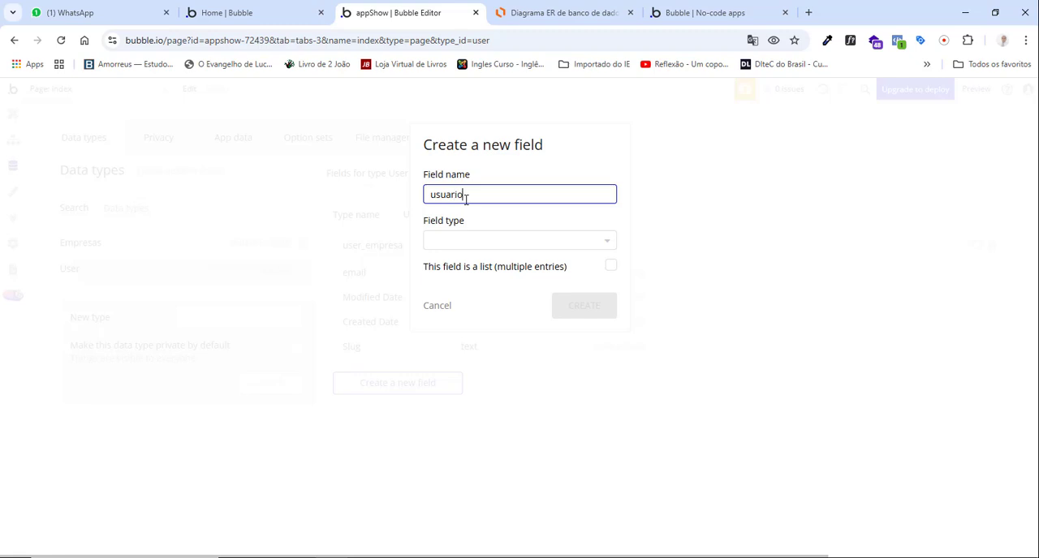
left_click(475, 238)
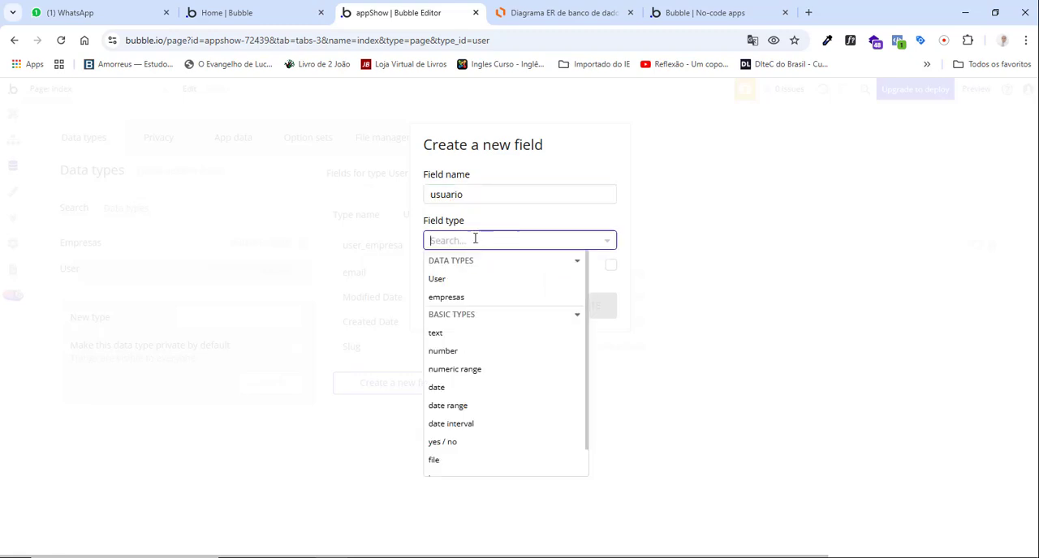
left_click(435, 334)
left_click(581, 316)
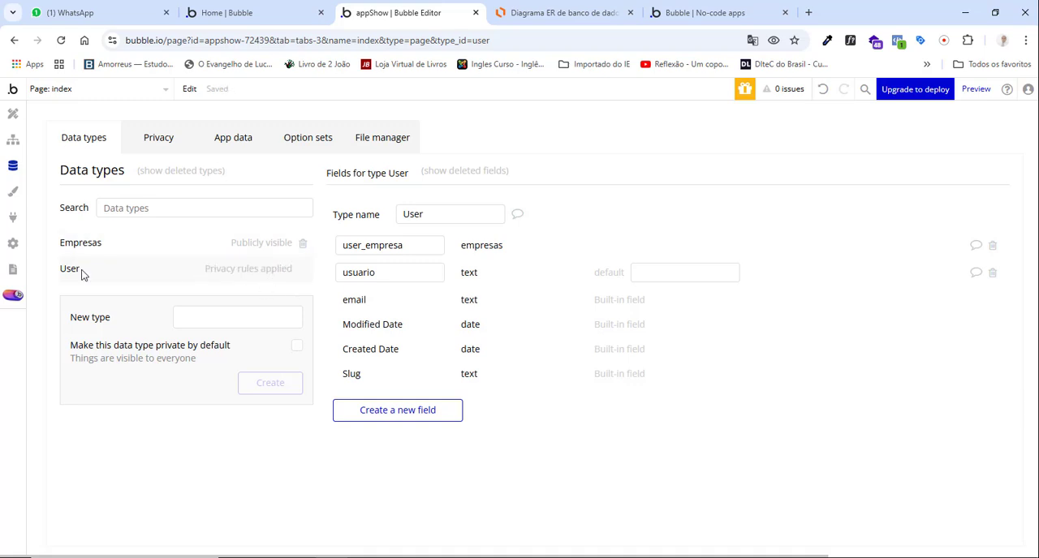
left_click(91, 244)
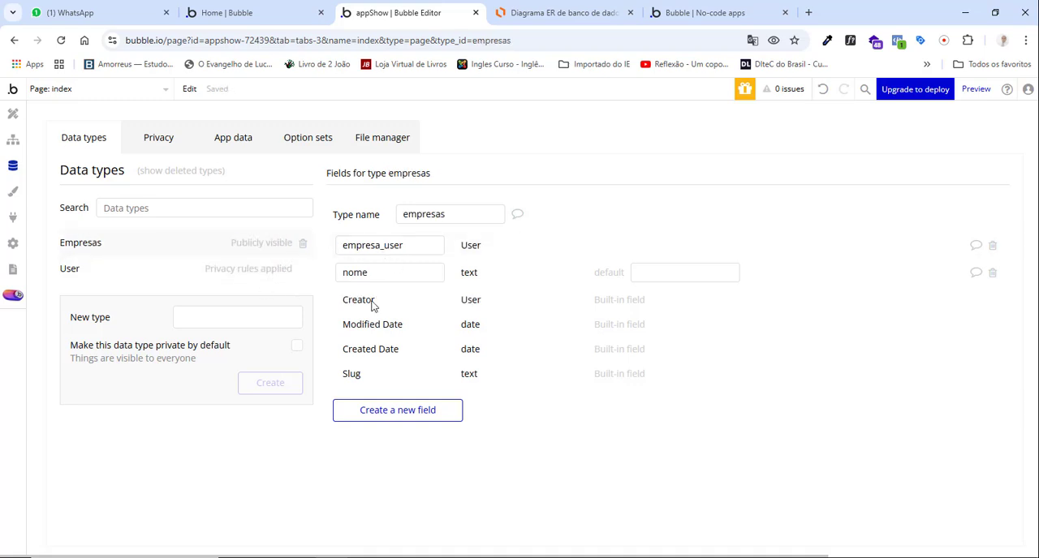
left_click(514, 13)
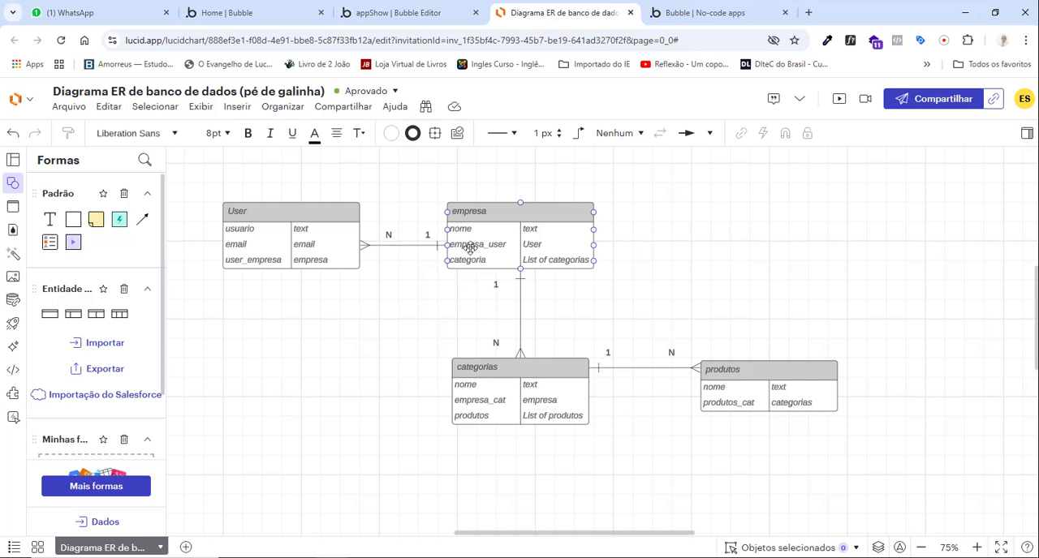
left_click(401, 14)
left_click(375, 412)
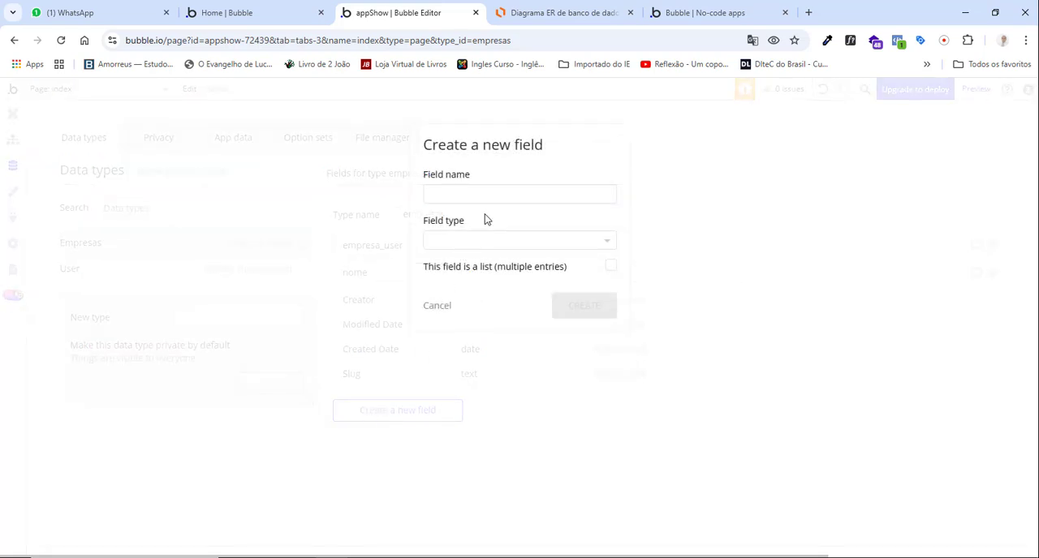
left_click(494, 195)
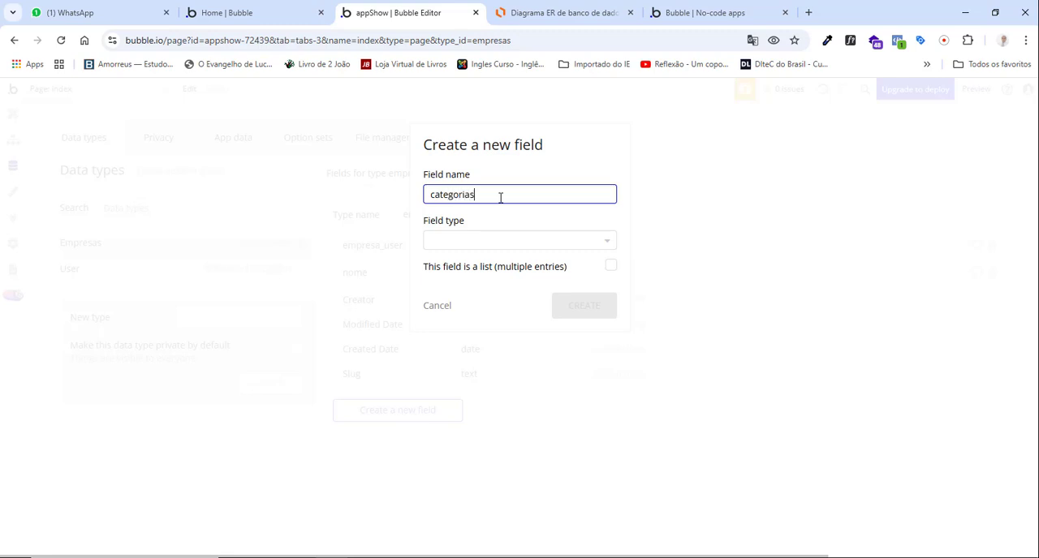
left_click(528, 12)
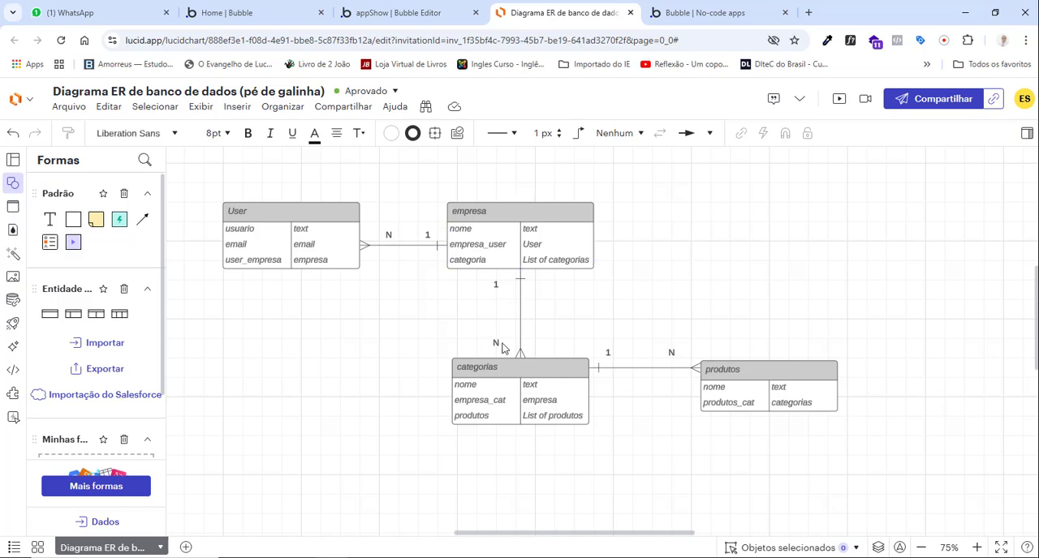
left_click(518, 265)
left_click(506, 371)
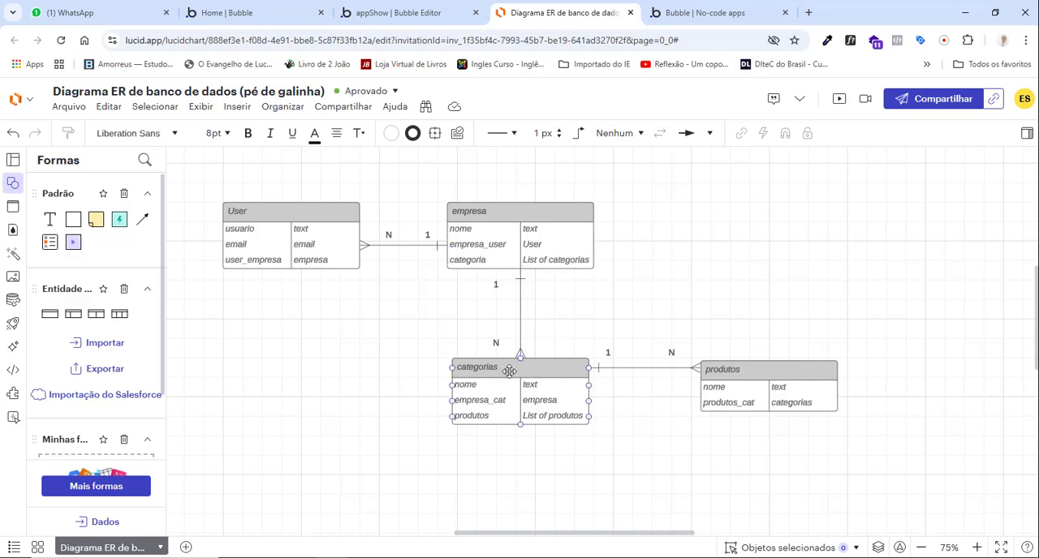
left_click(402, 10)
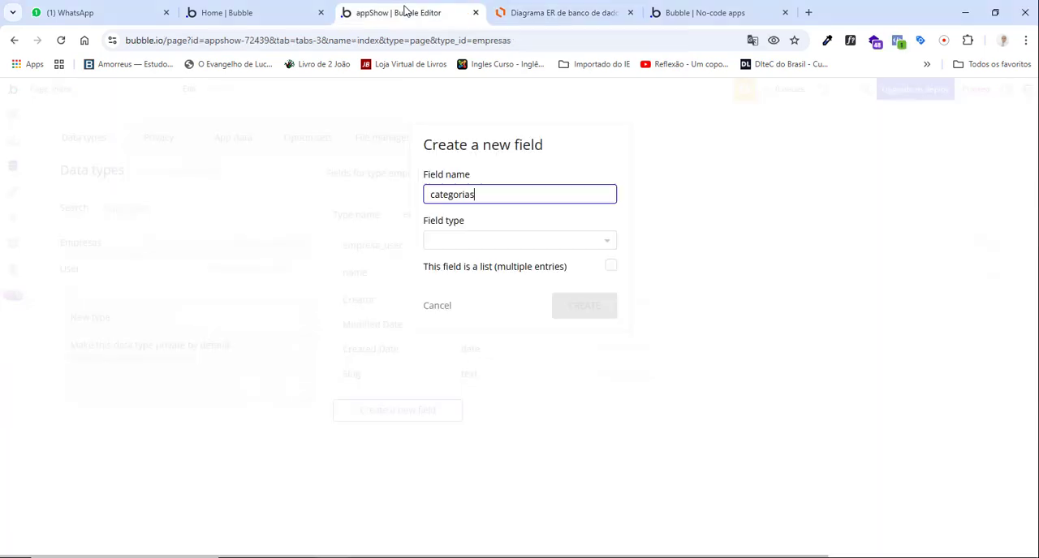
left_click(517, 240)
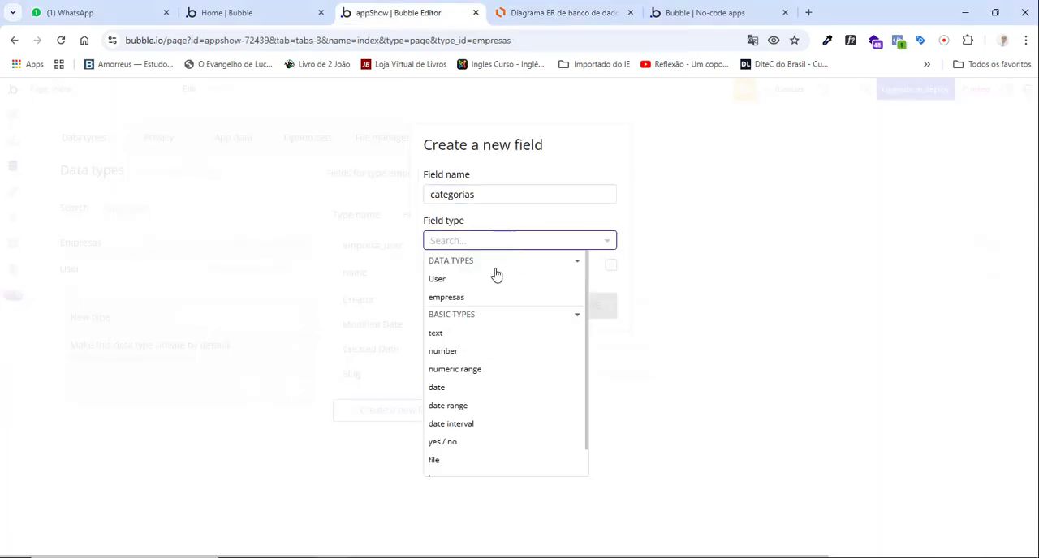
left_click(785, 402)
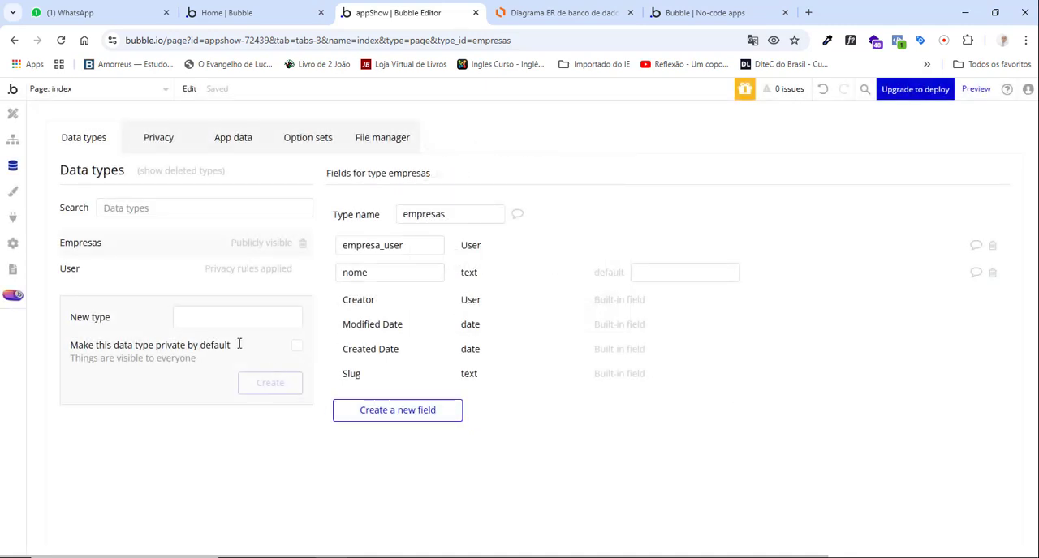
Create a new data type named categorias, leaving it publicly visible.
left_click(238, 316)
type("categorias")
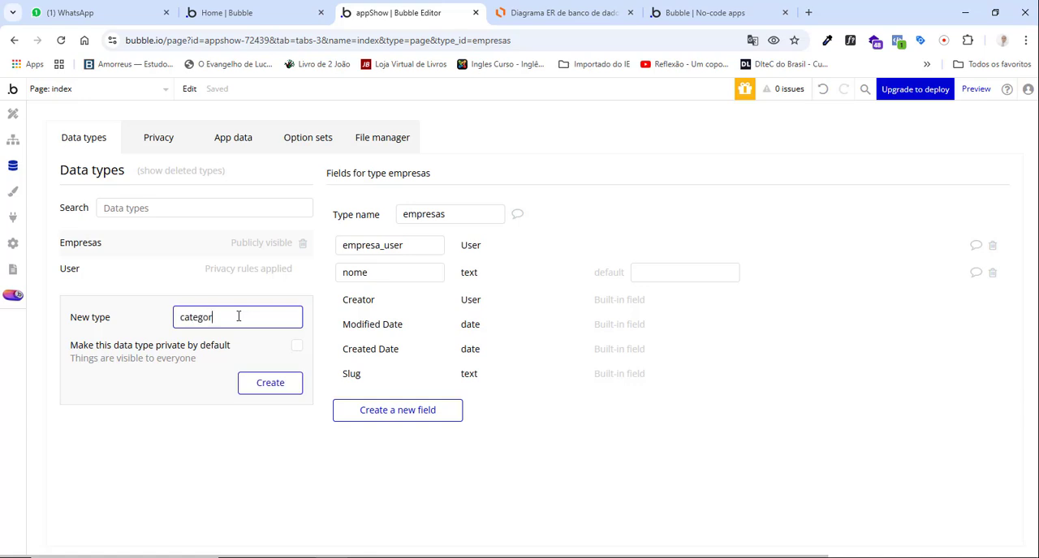
left_click(258, 397)
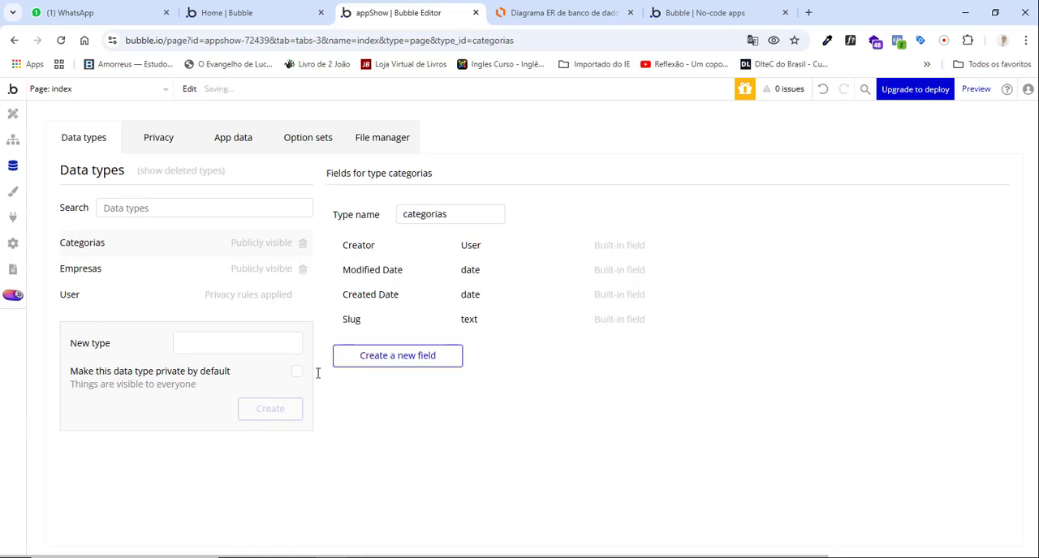
Add a nome field of type text to the categorias data type.
left_click(395, 357)
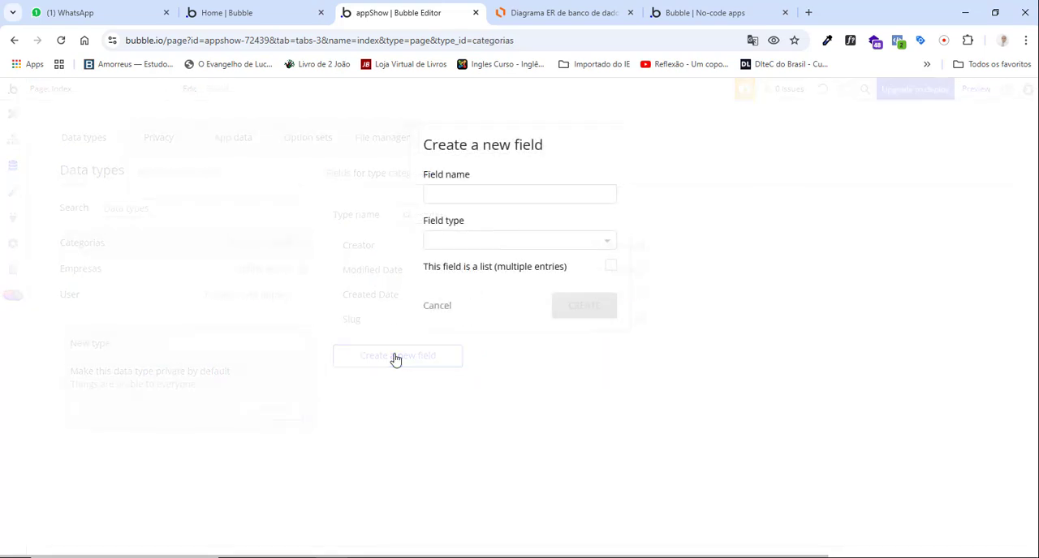
left_click(464, 190)
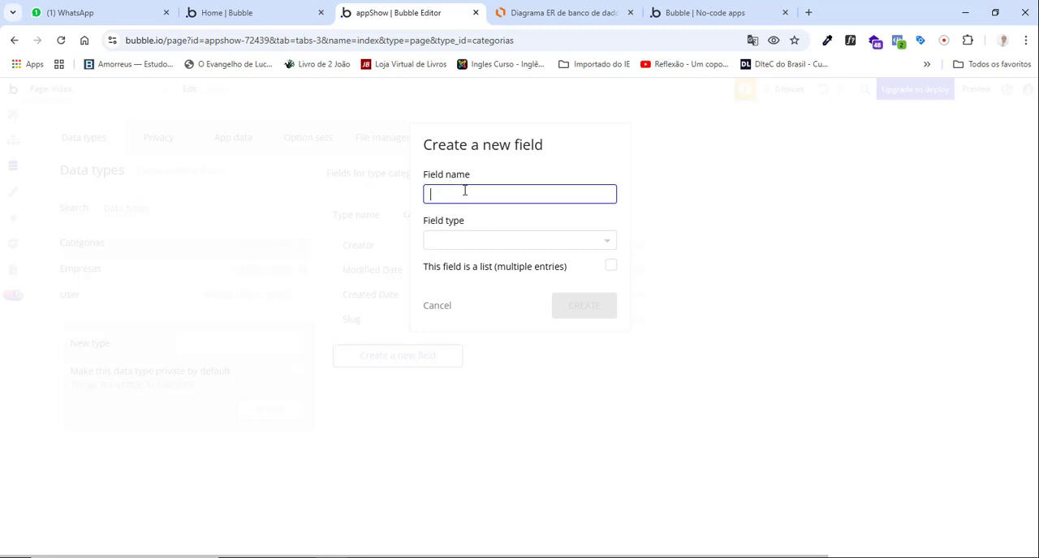
left_click(477, 242)
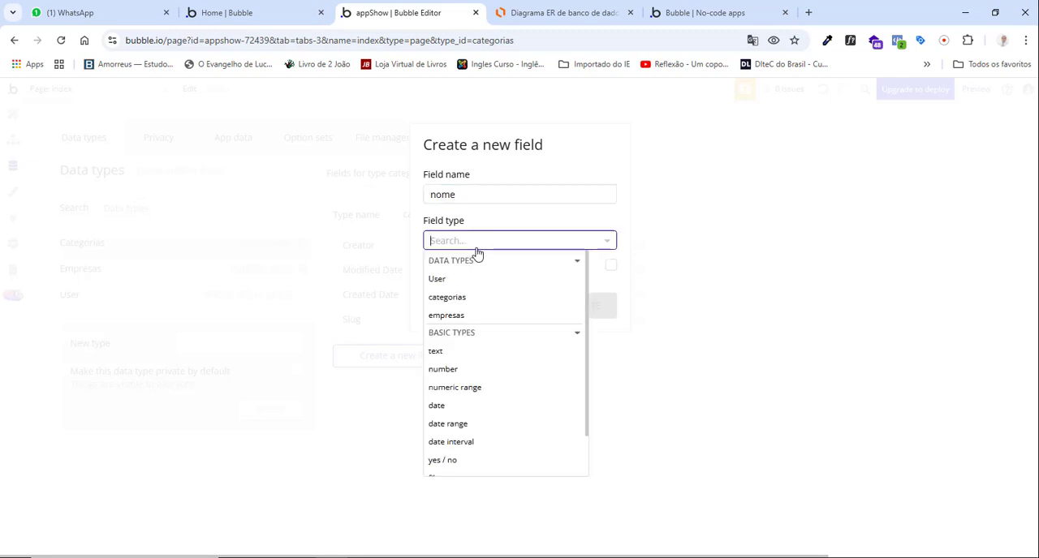
left_click(436, 352)
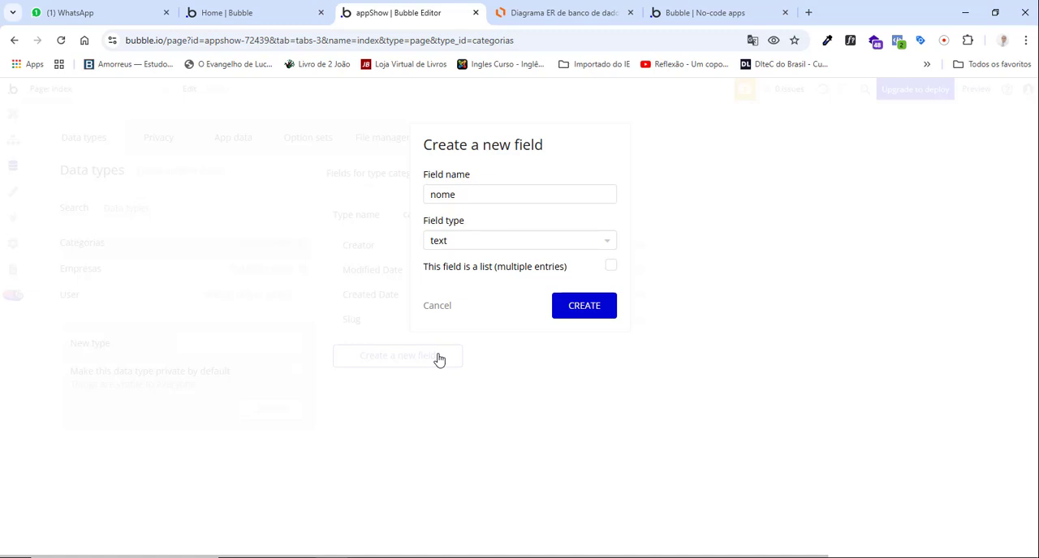
left_click(584, 307)
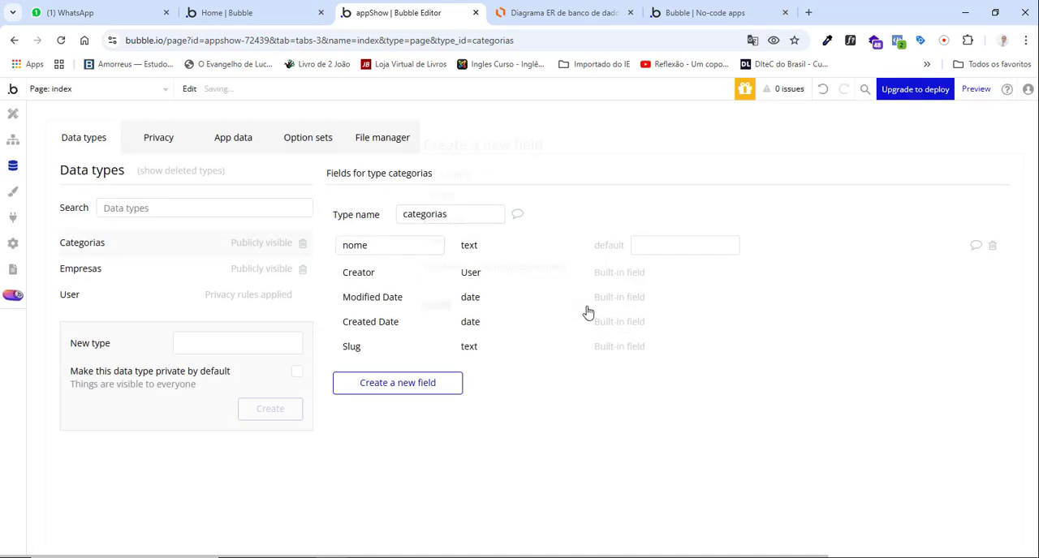
Add a non-list empresa_cat field of type empresas to the categorias data type, consulting the categorias entity in the Lucidchart diagram.
left_click(541, 14)
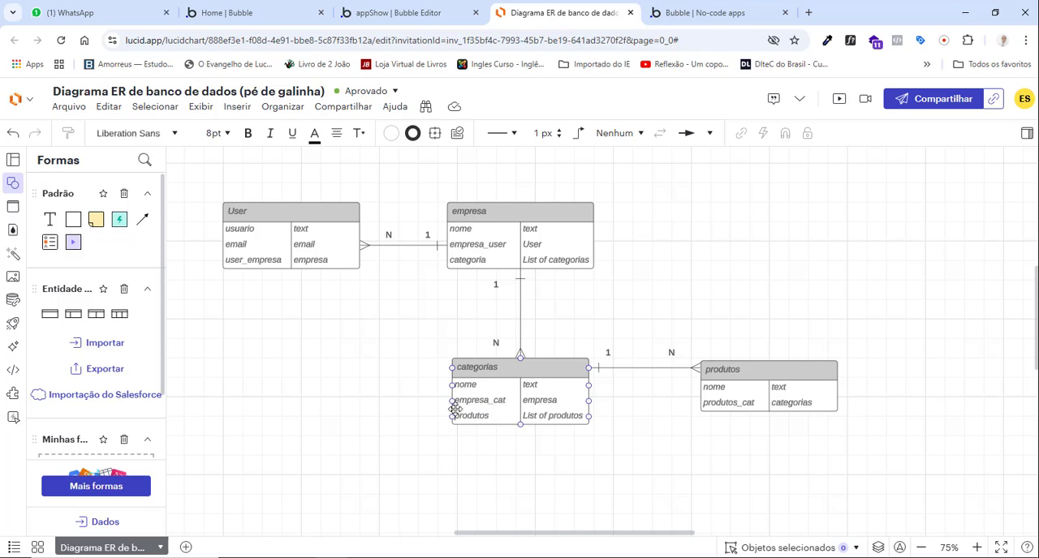
left_click(402, 12)
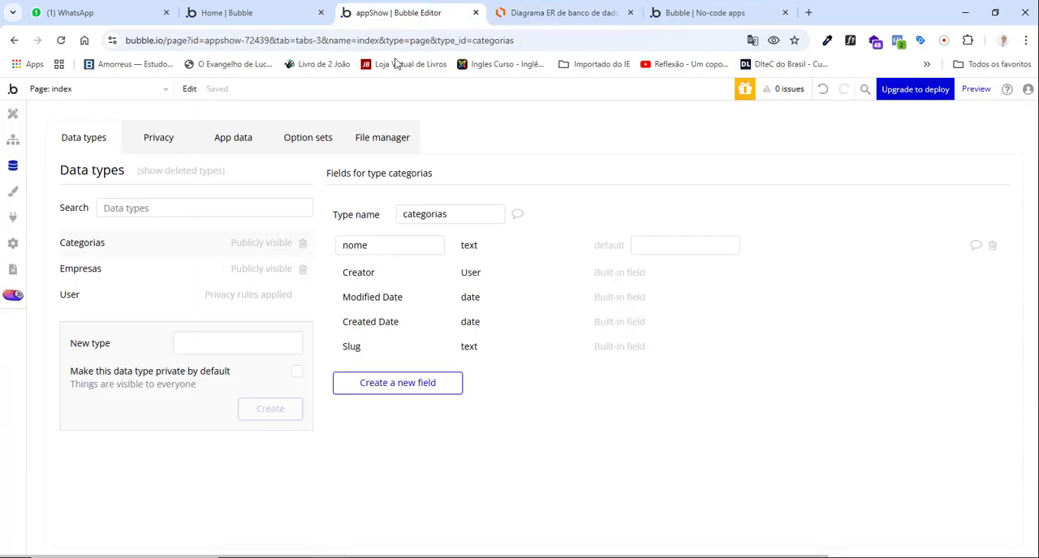
left_click(400, 384)
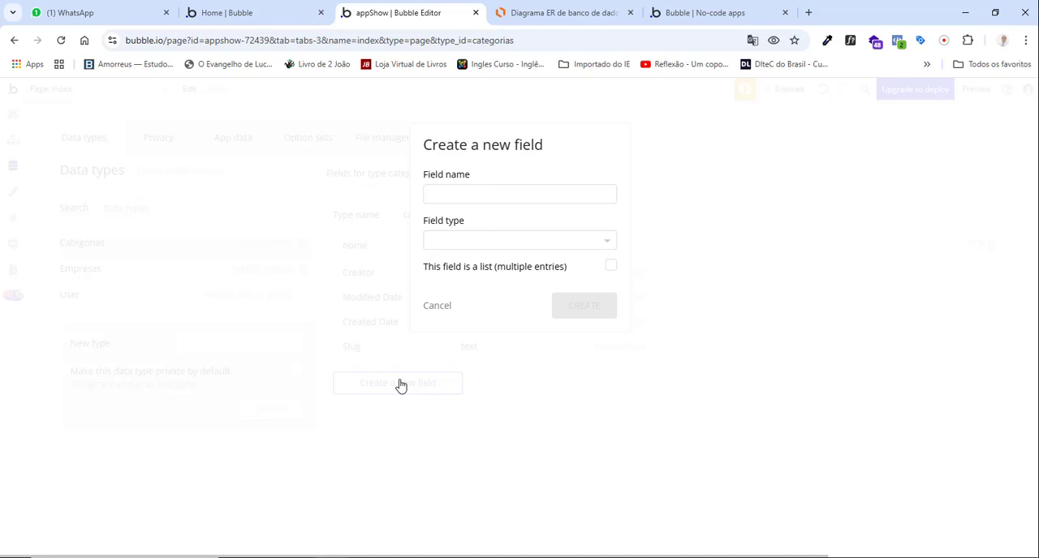
left_click(510, 199)
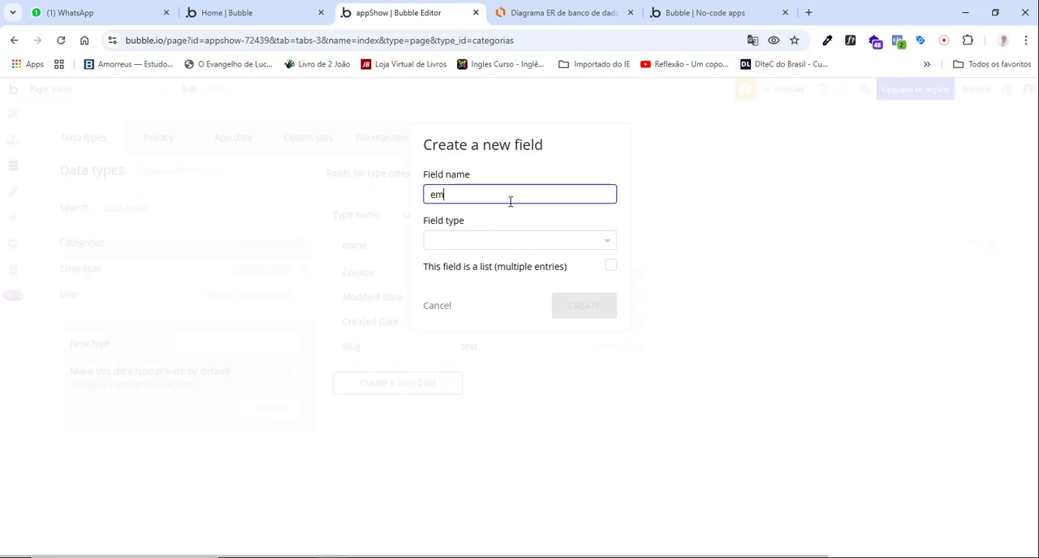
type("empresa_cat")
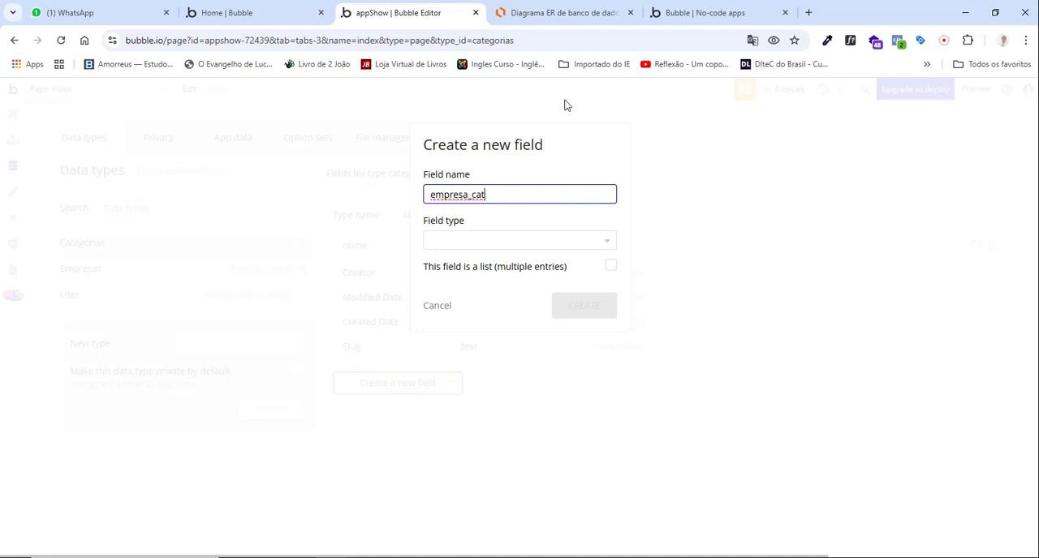
left_click(568, 12)
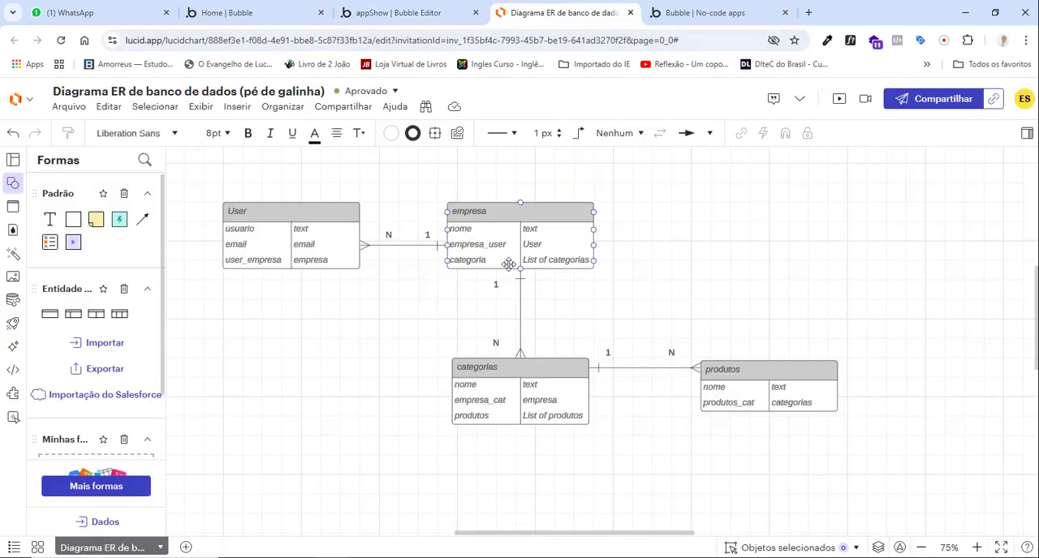
left_click(498, 397)
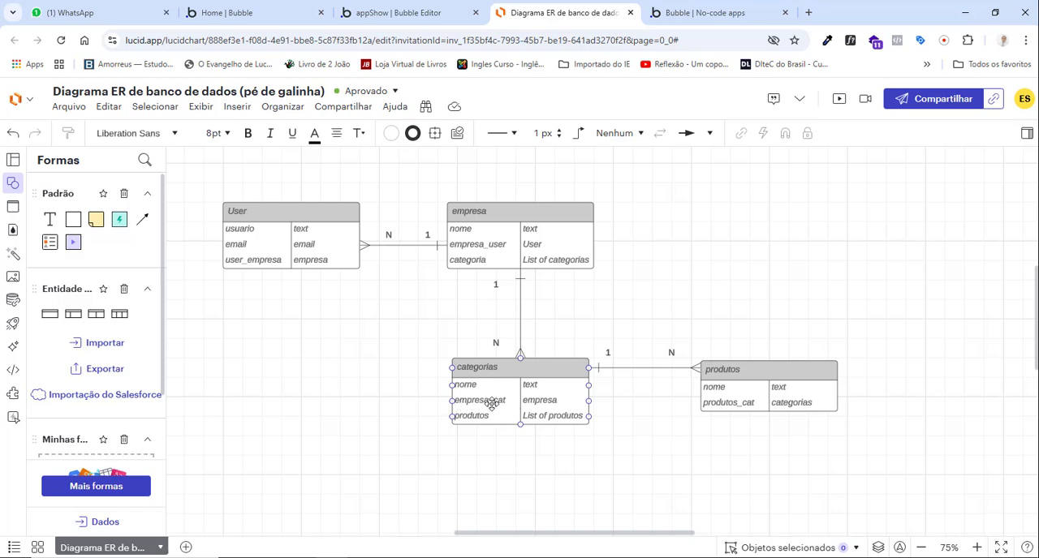
left_click(426, 12)
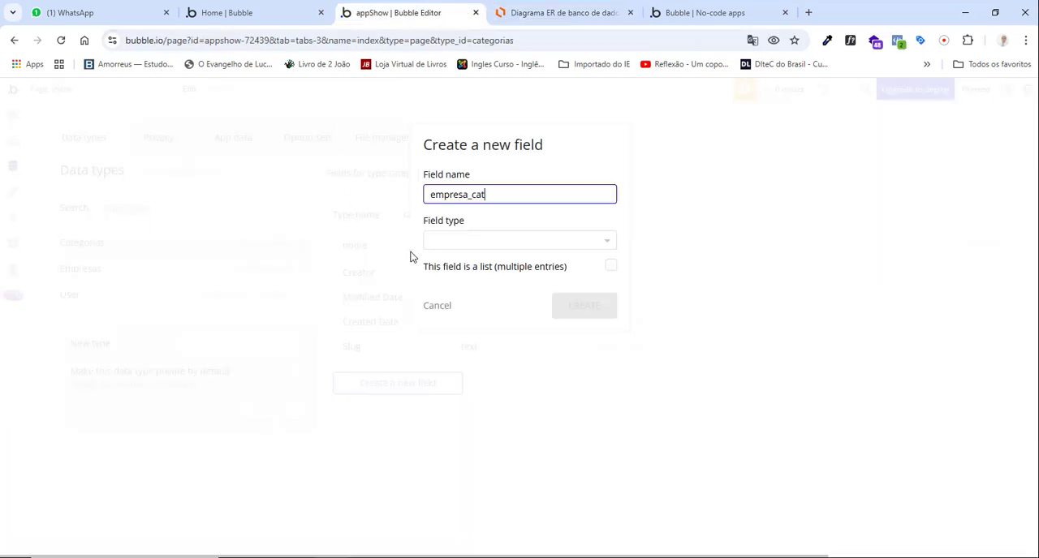
left_click(484, 243)
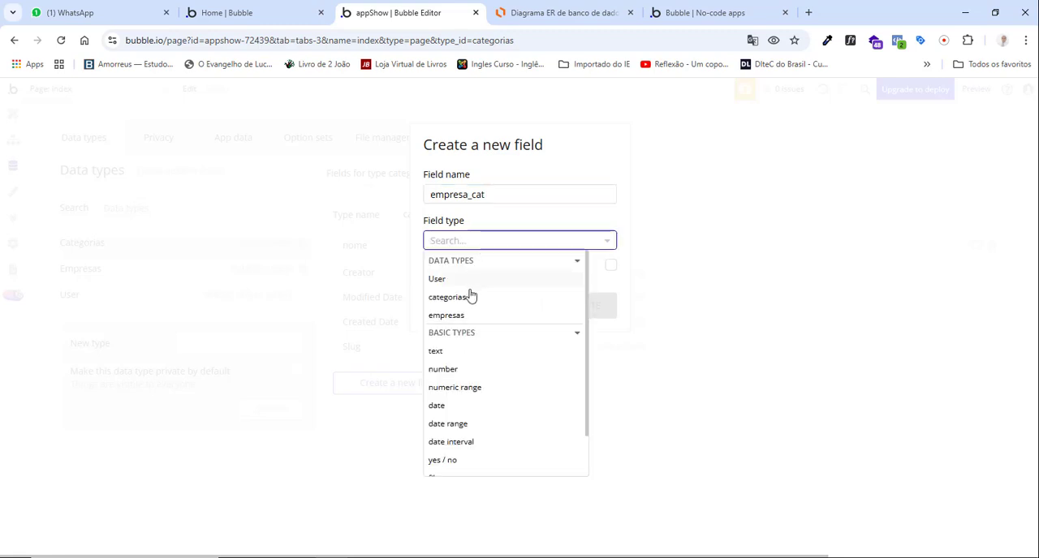
left_click(454, 316)
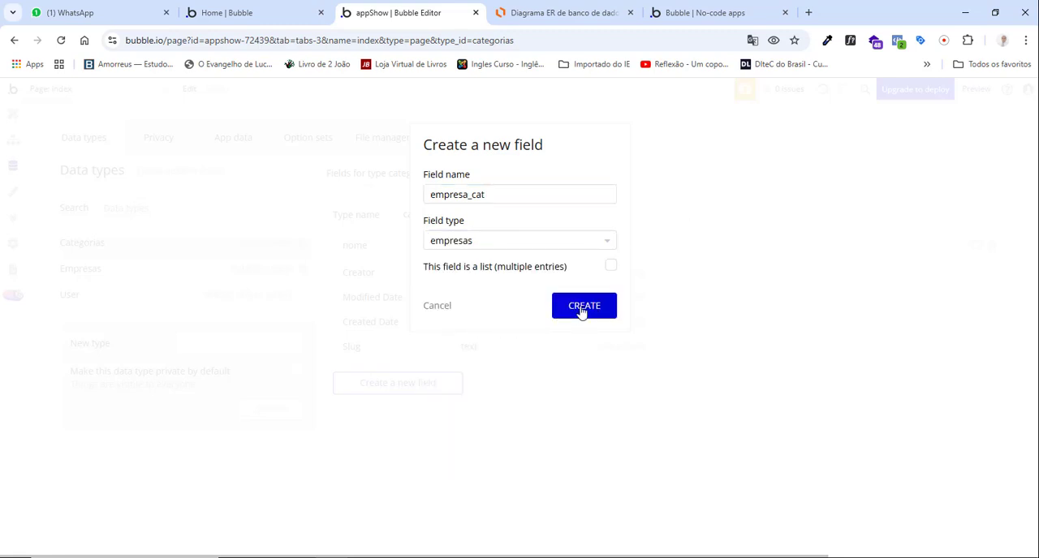
left_click(580, 310)
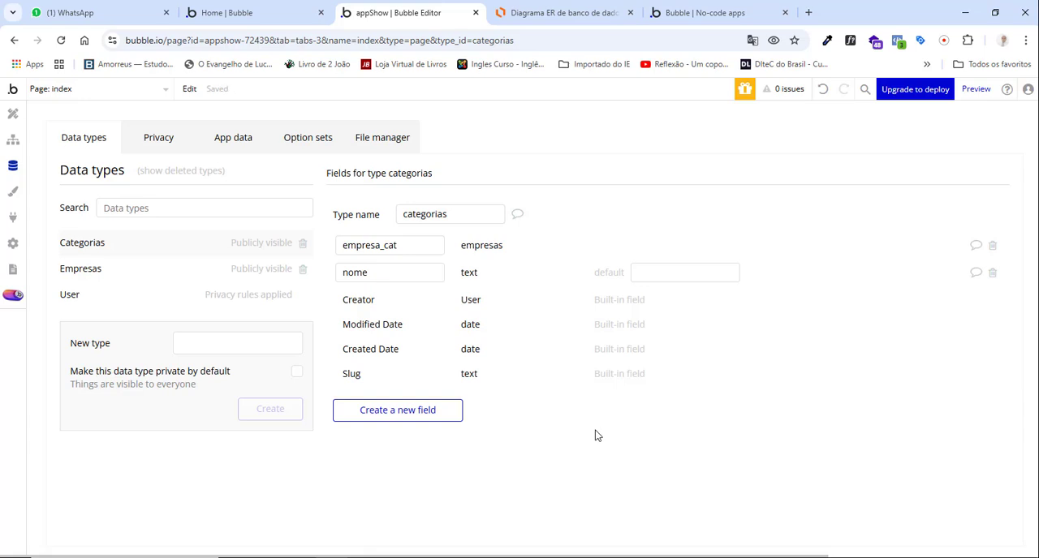
Compare the fields of the empresas data type in Bubble with the empresa entity in the Lucidchart diagram.
left_click(520, 14)
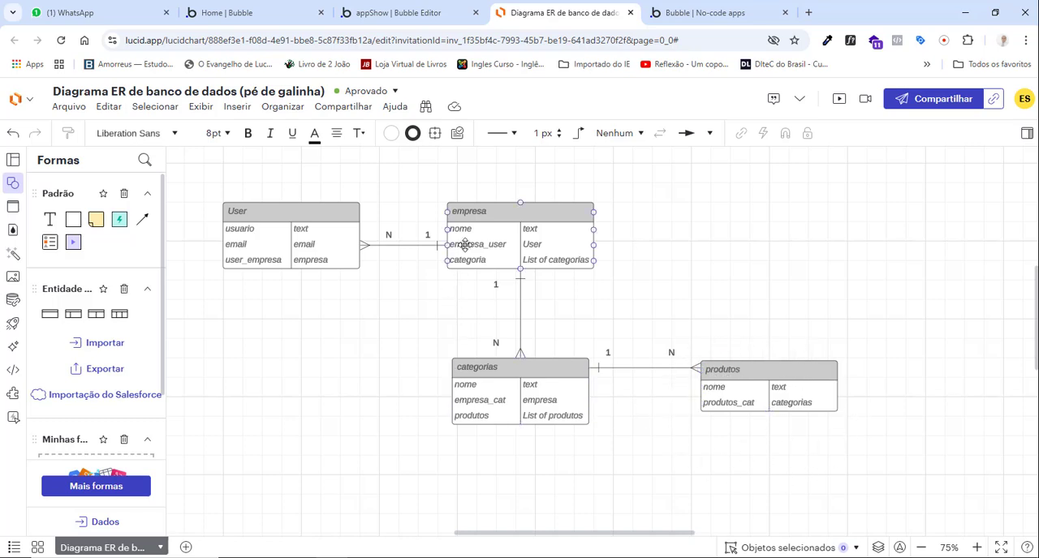
left_click(445, 12)
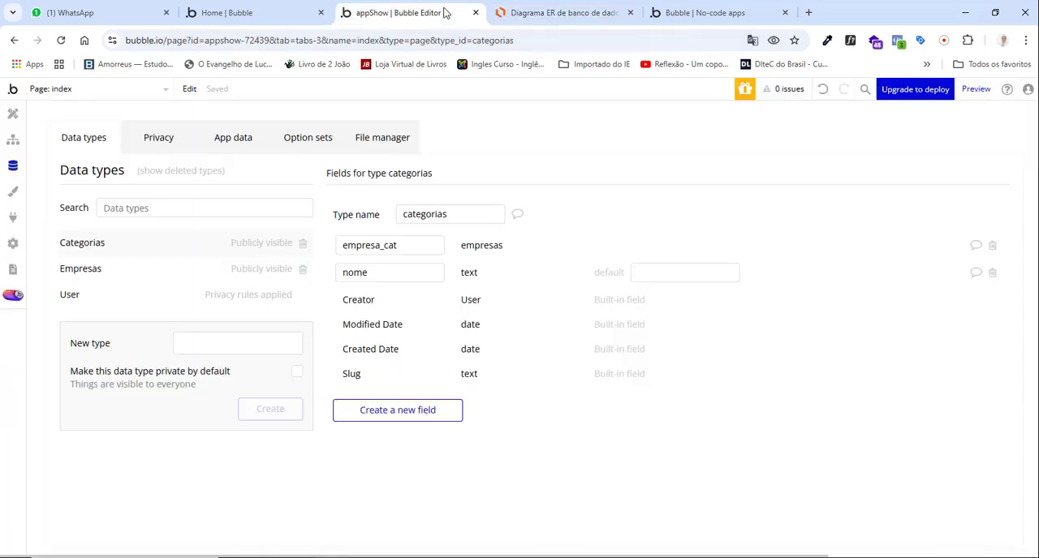
left_click(106, 272)
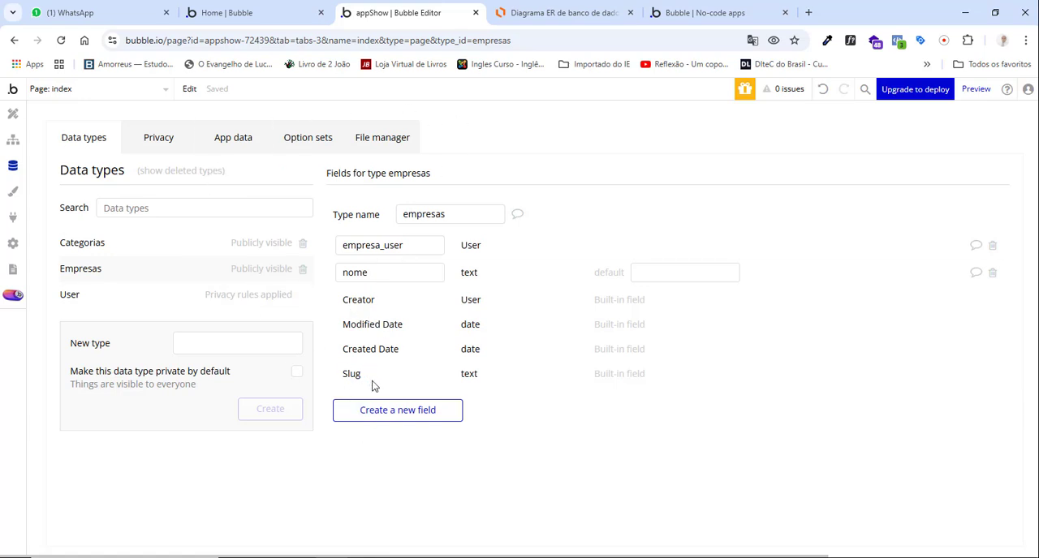
left_click(542, 13)
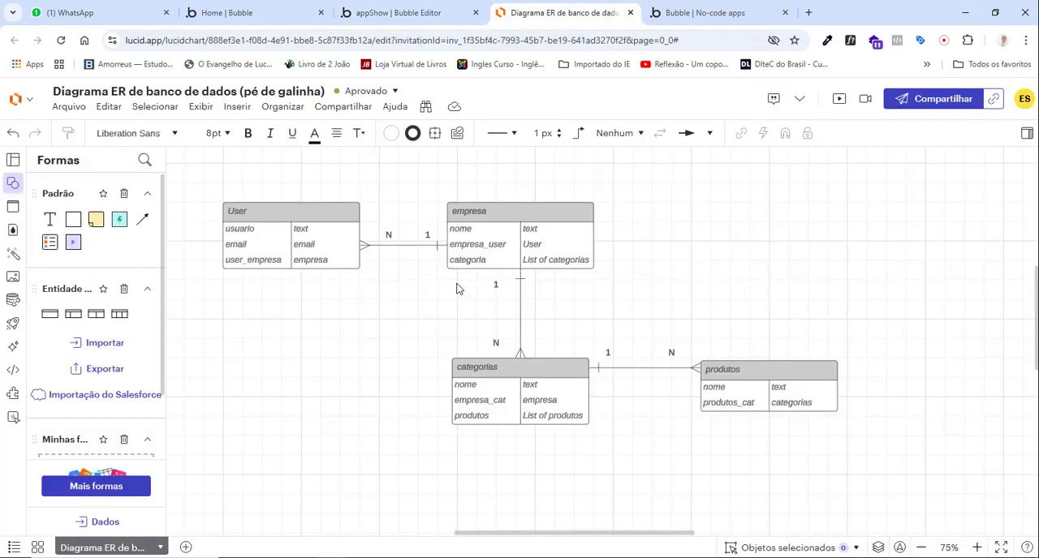
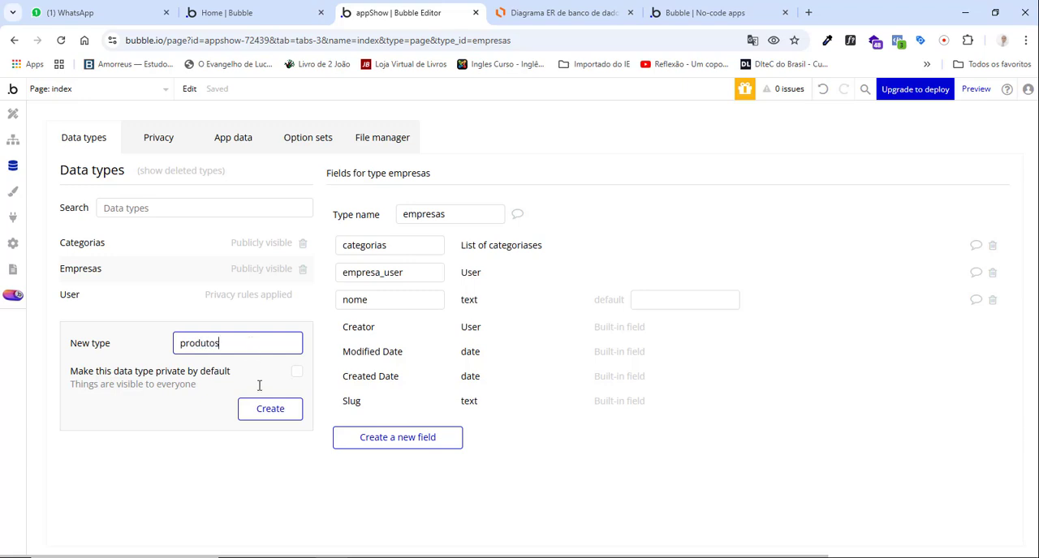
Create a publicly visible data type named produtos and add a nome field of type text to it.
left_click(263, 415)
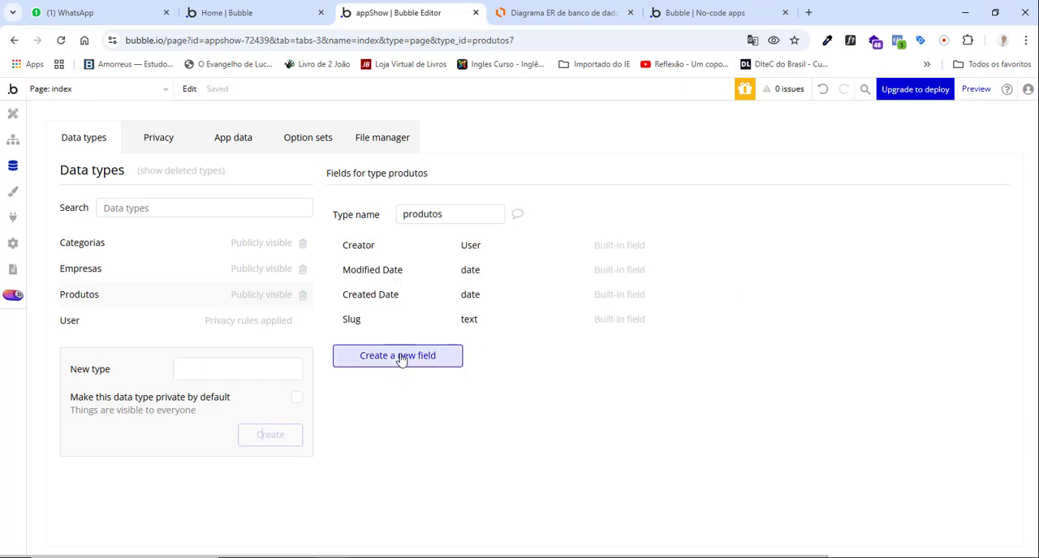
left_click(400, 358)
left_click(456, 192)
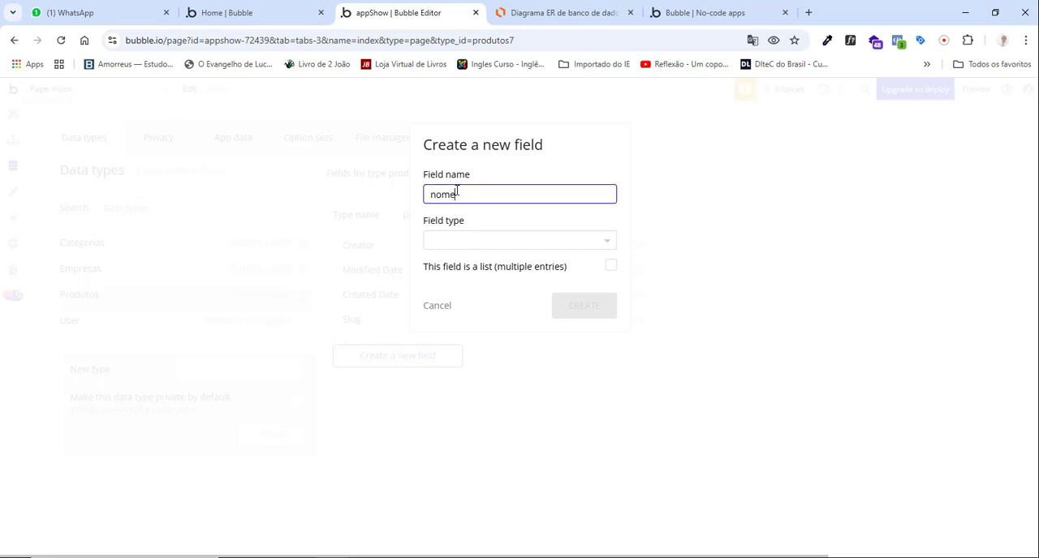
left_click(479, 247)
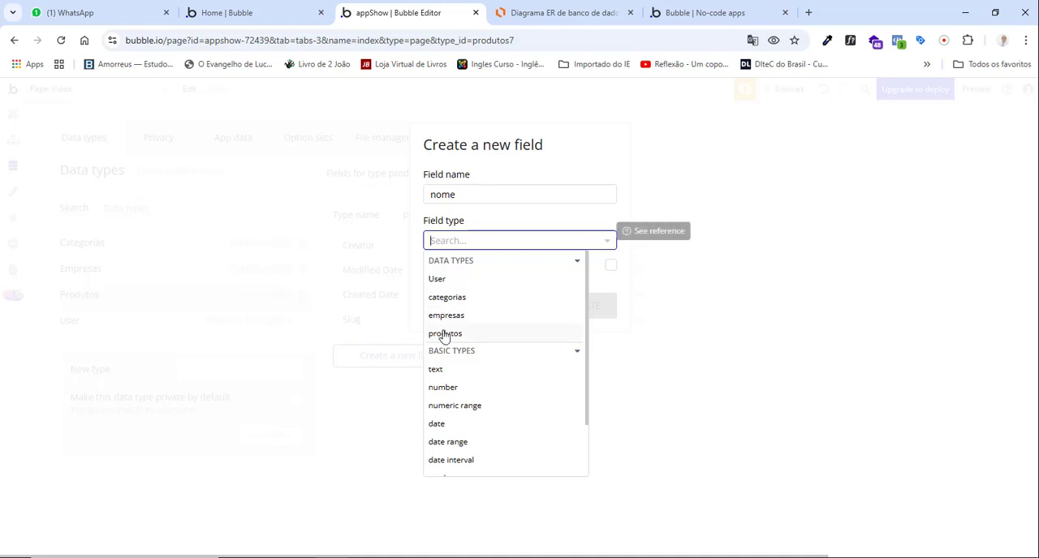
left_click(443, 371)
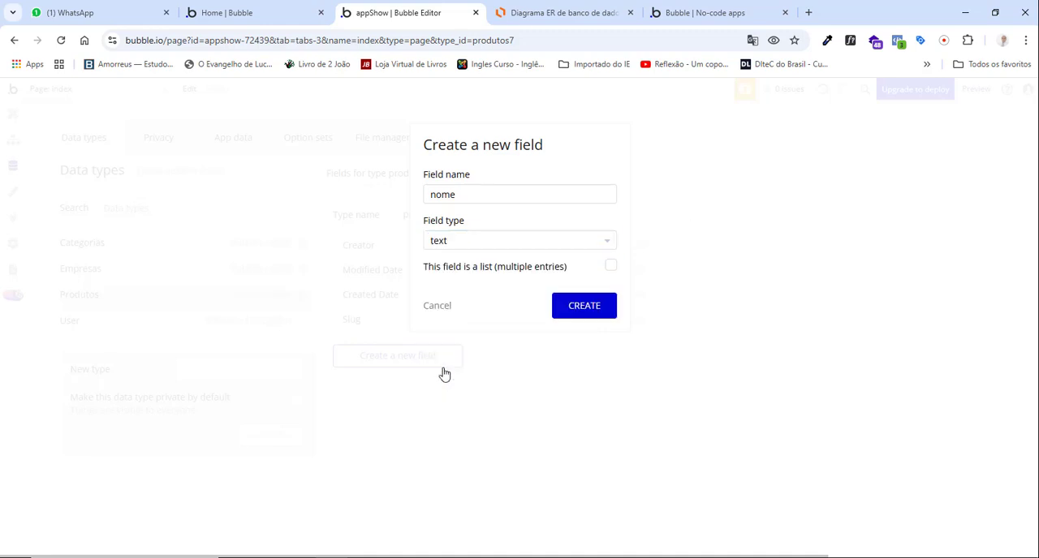
left_click(587, 315)
Add a non-list produto_cat field of type categorias to the produtos data type, consulting the produtos entity in the Lucidchart diagram.
left_click(566, 13)
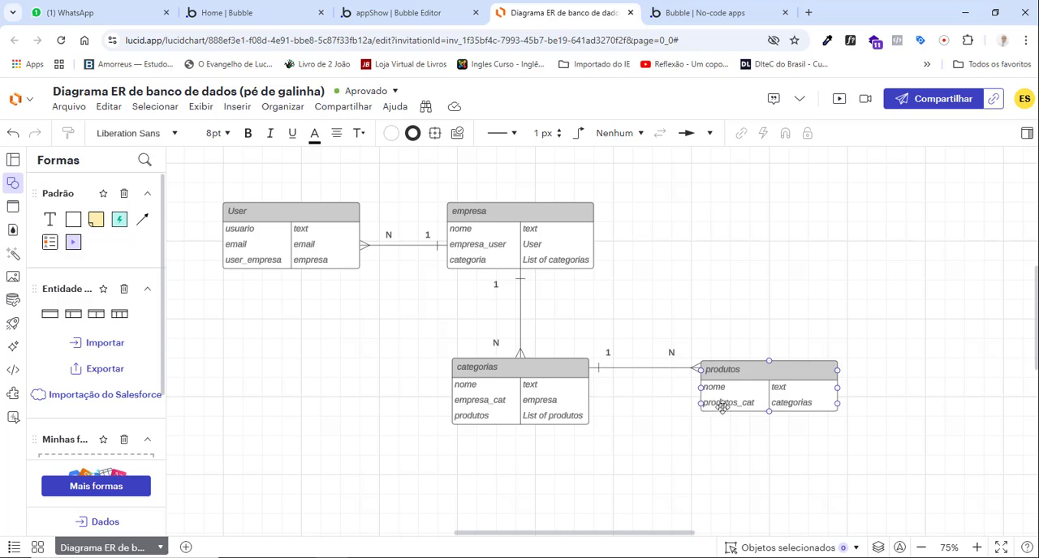
left_click(397, 12)
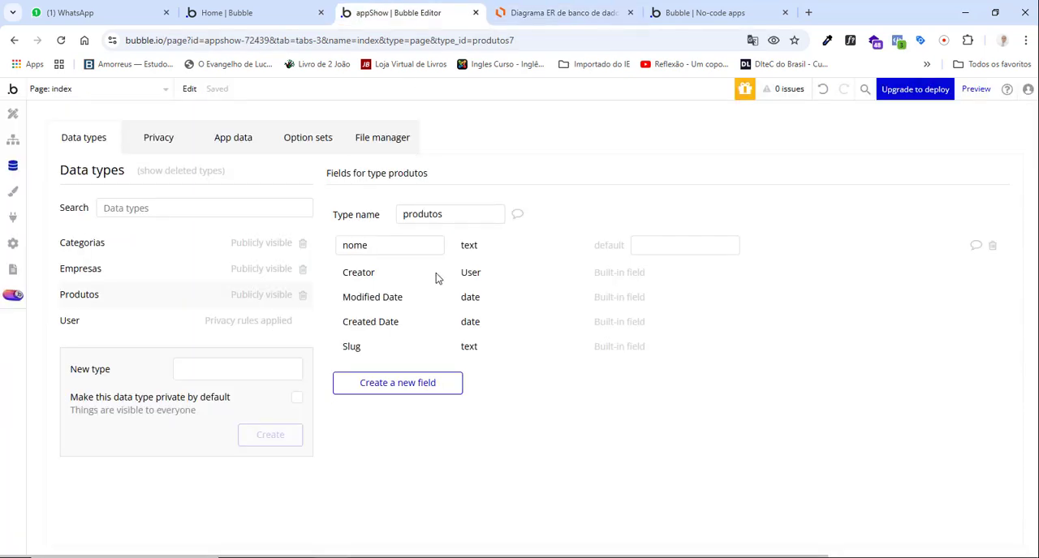
left_click(419, 393)
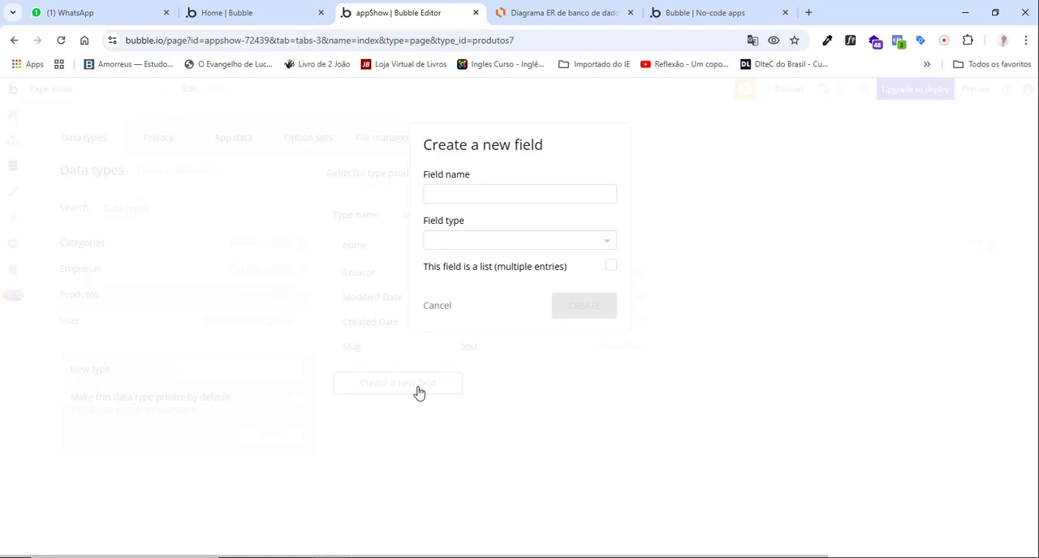
left_click(443, 194)
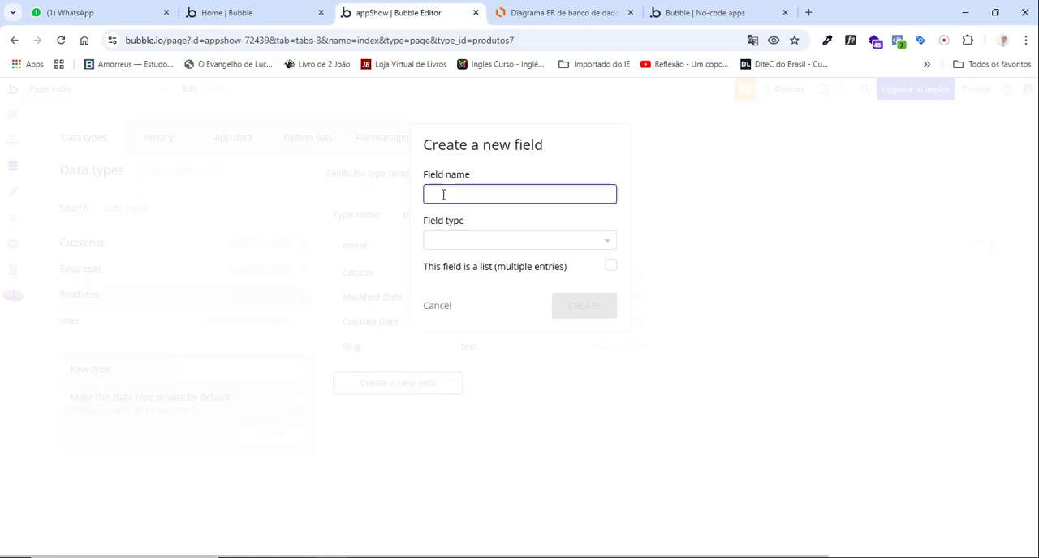
type("produto_cat")
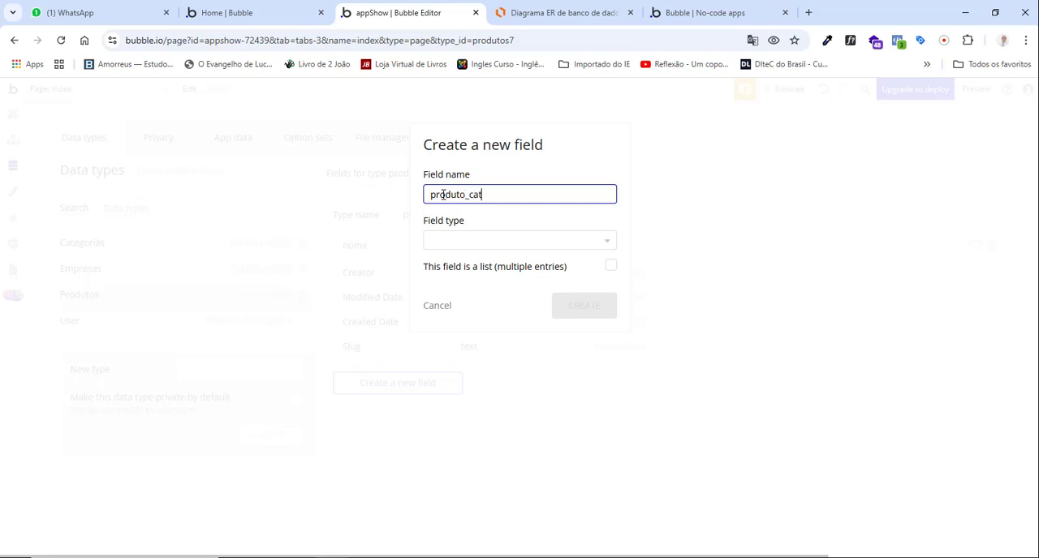
left_click(550, 13)
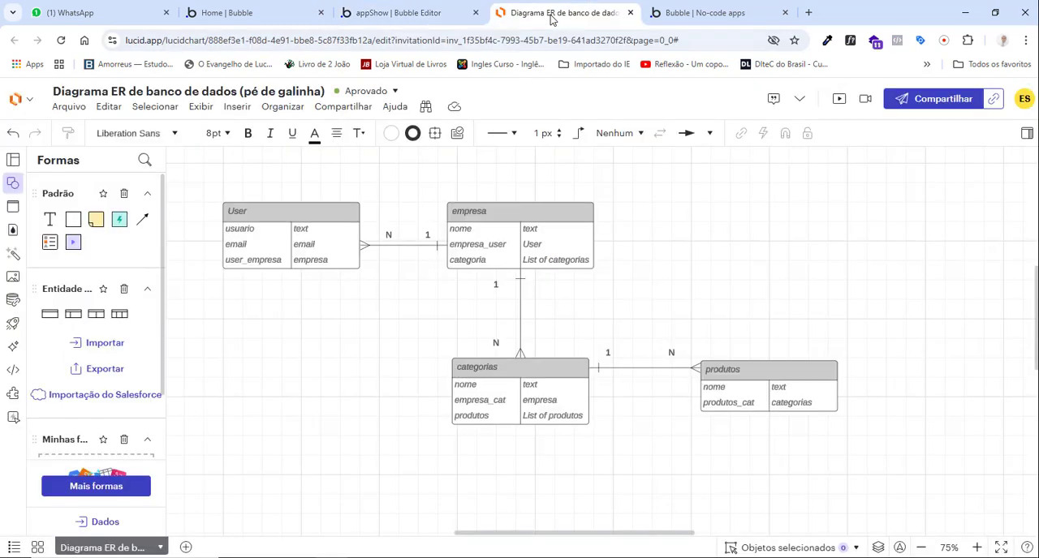
left_click(729, 383)
left_click(418, 13)
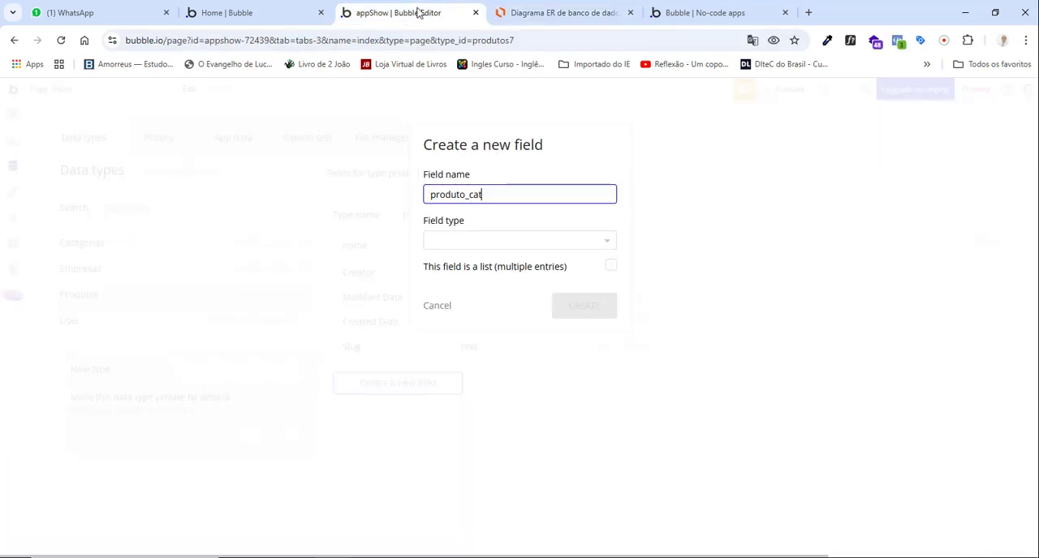
left_click(496, 245)
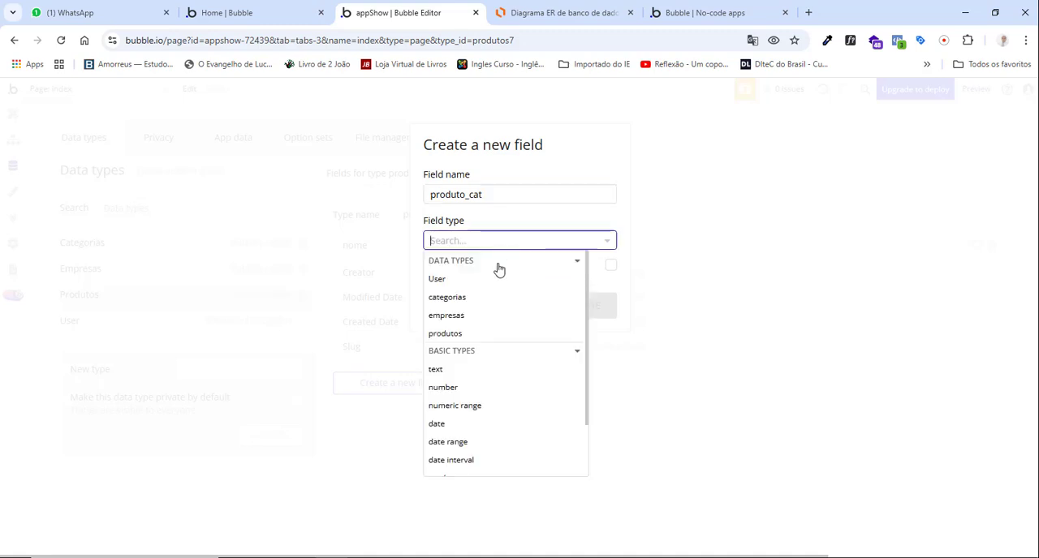
left_click(456, 298)
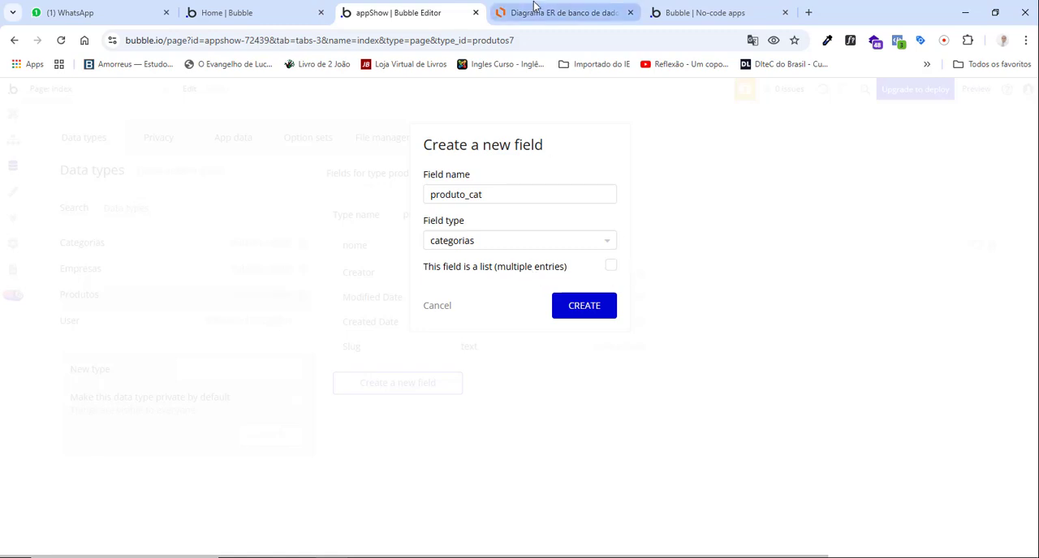
left_click(561, 12)
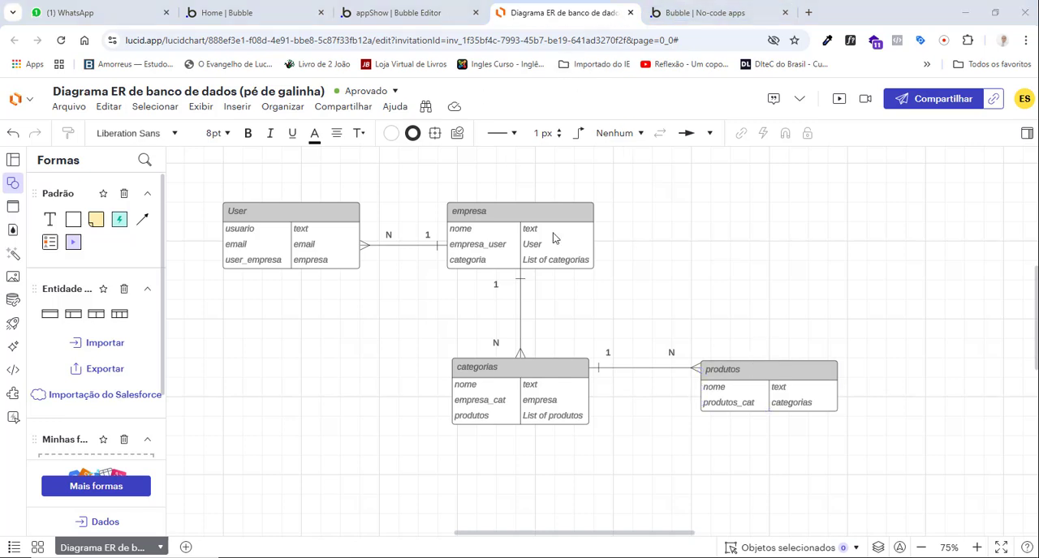
left_click(398, 12)
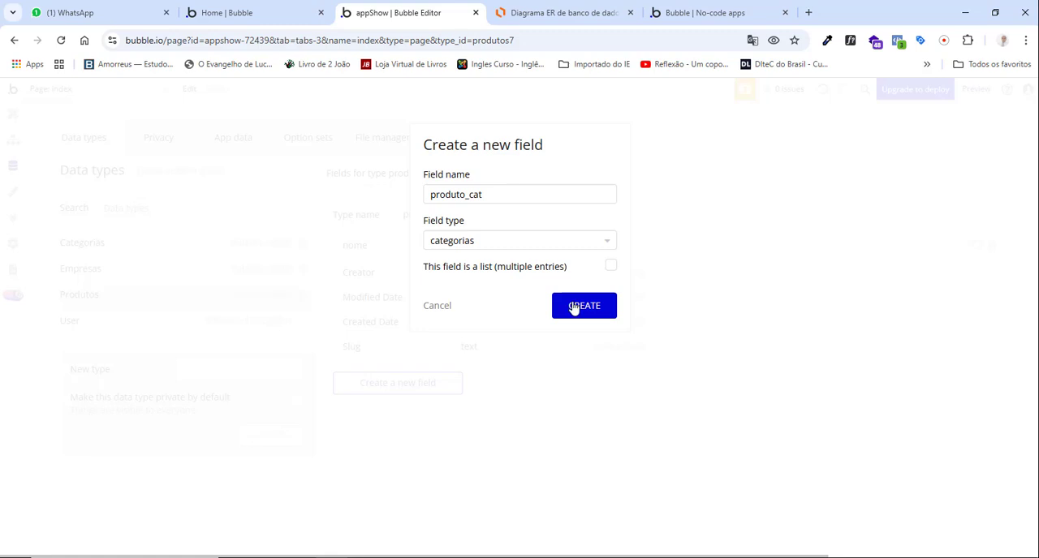
left_click(574, 308)
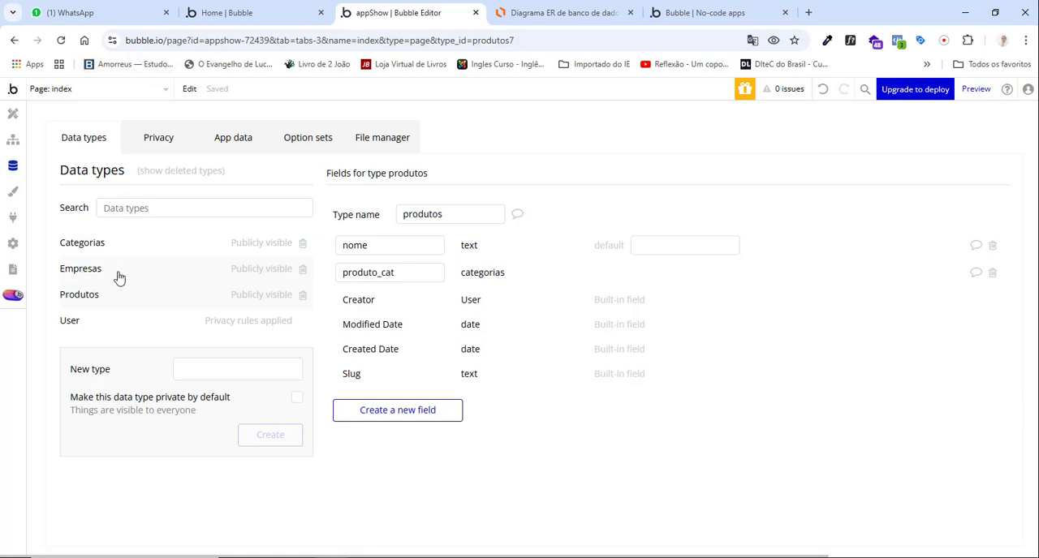
Compare the fields of the User data type in Bubble with the User entity in the Lucidchart diagram.
left_click(96, 323)
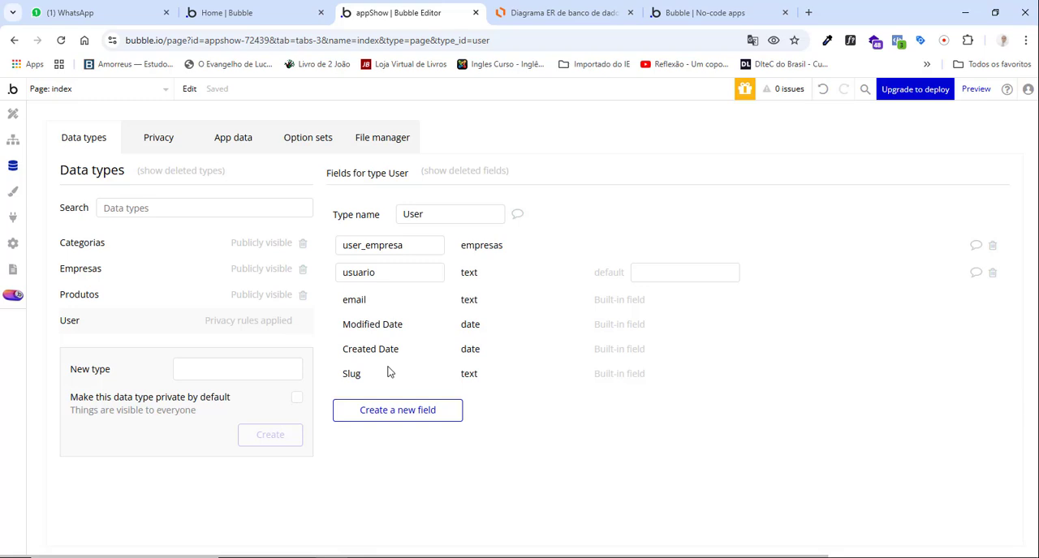
left_click(572, 13)
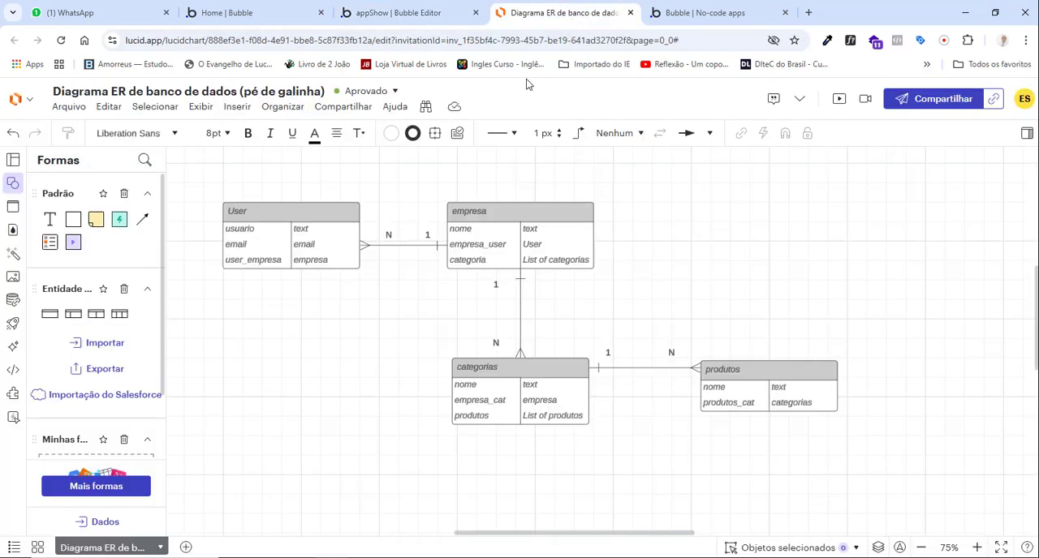
left_click(313, 233)
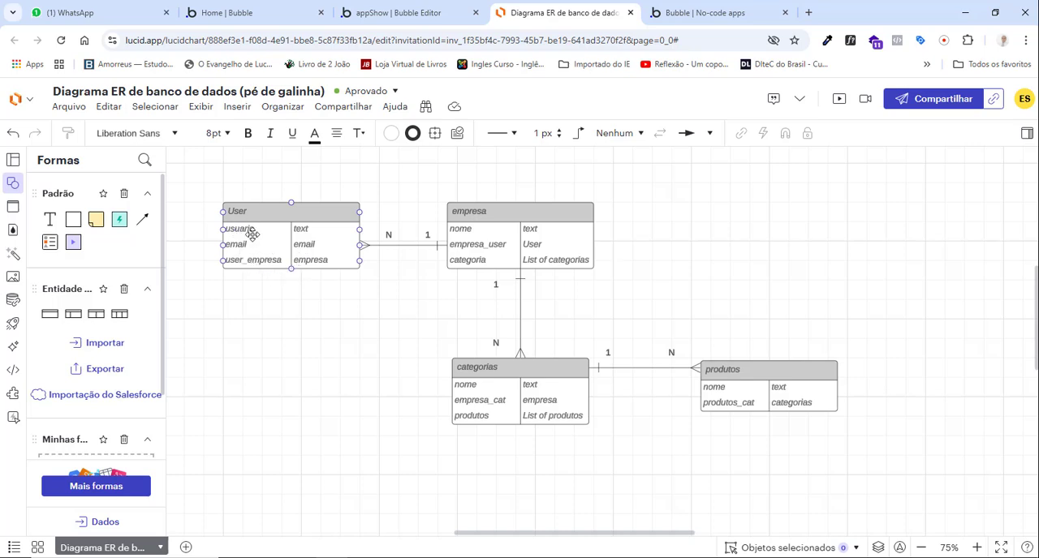
left_click(405, 12)
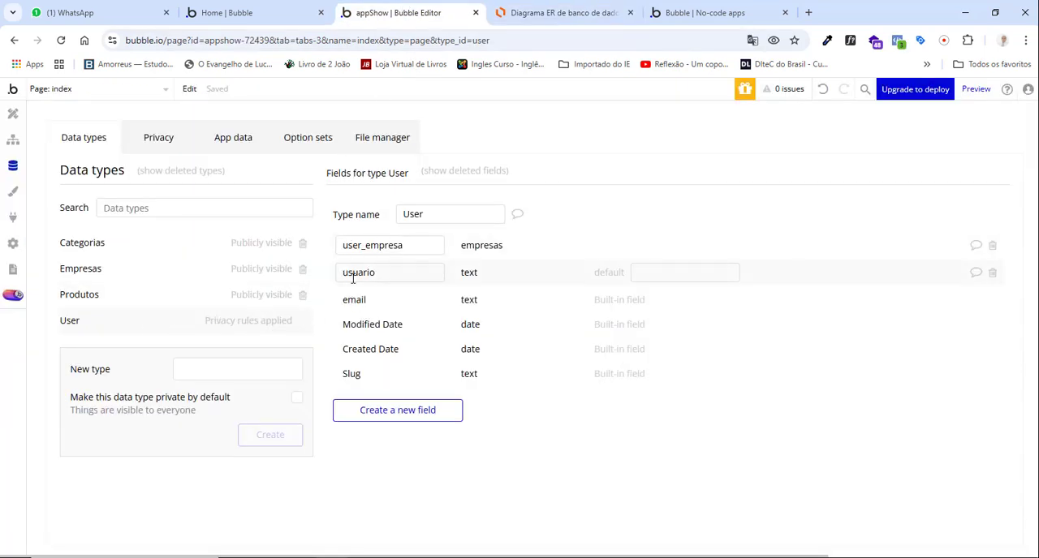
Check the empresa entity in the Lucidchart diagram field by field against the empresas data type in Bubble.
left_click(559, 12)
left_click(472, 218)
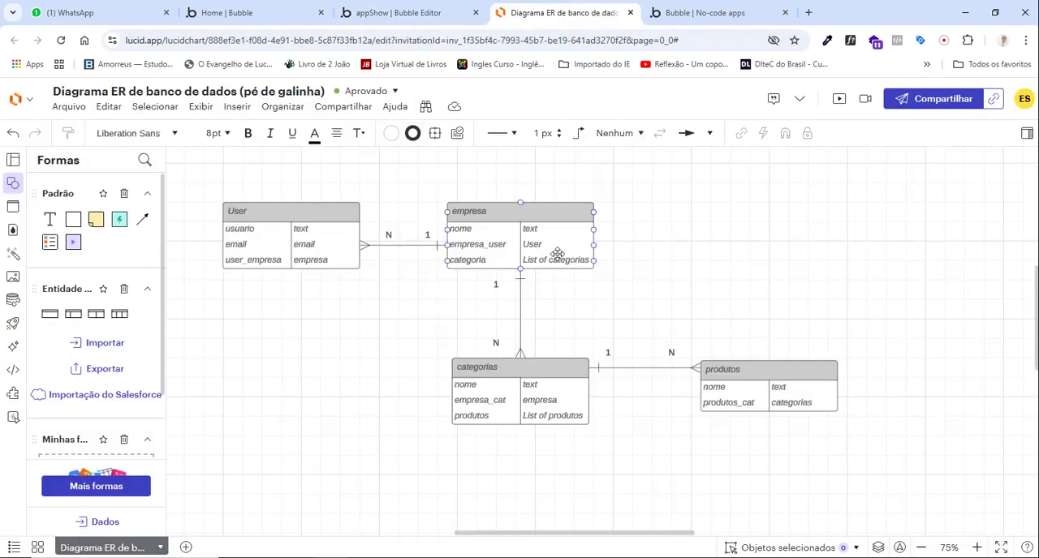
left_click(689, 263)
left_click(390, 12)
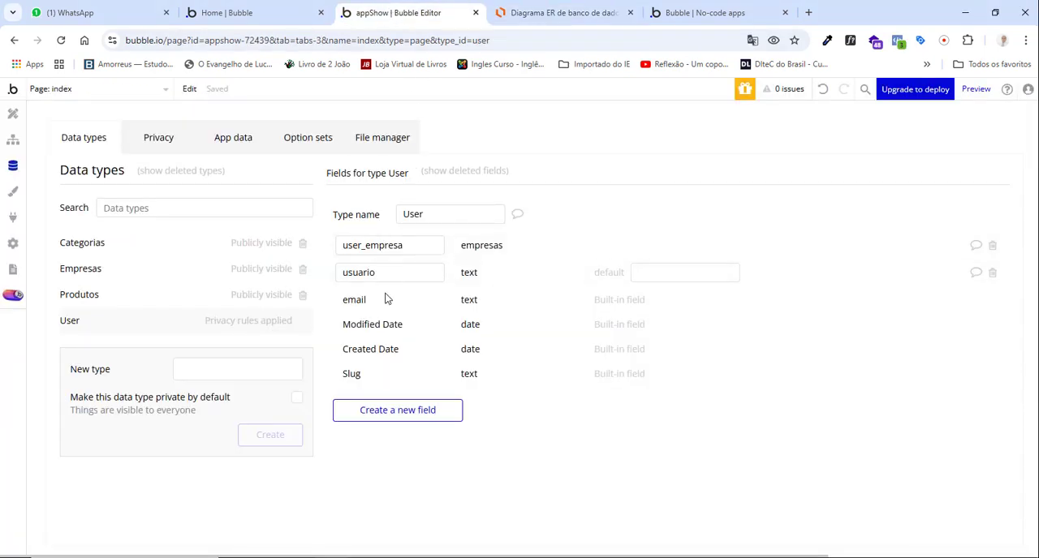
left_click(91, 280)
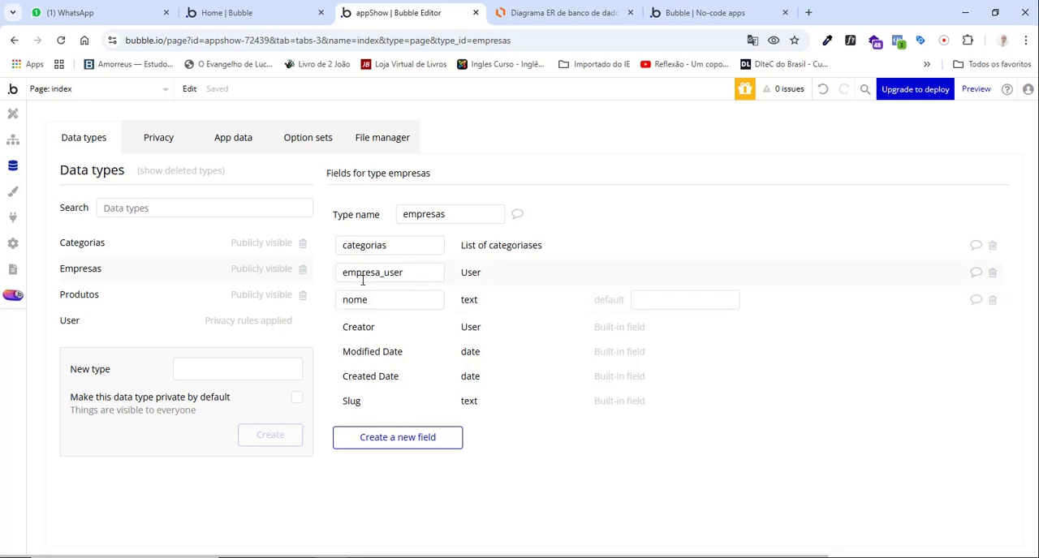
left_click(556, 17)
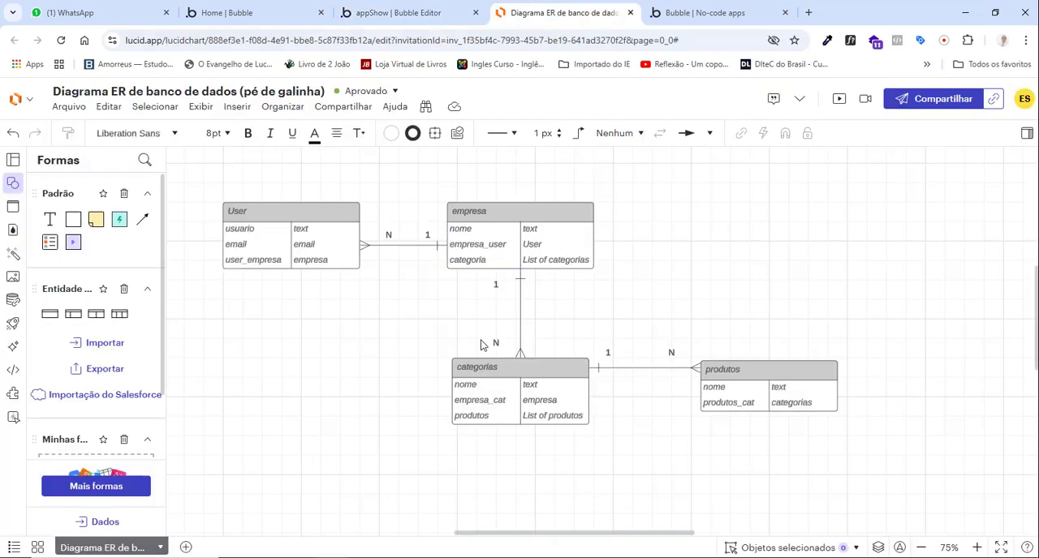
left_click(479, 248)
left_click(395, 14)
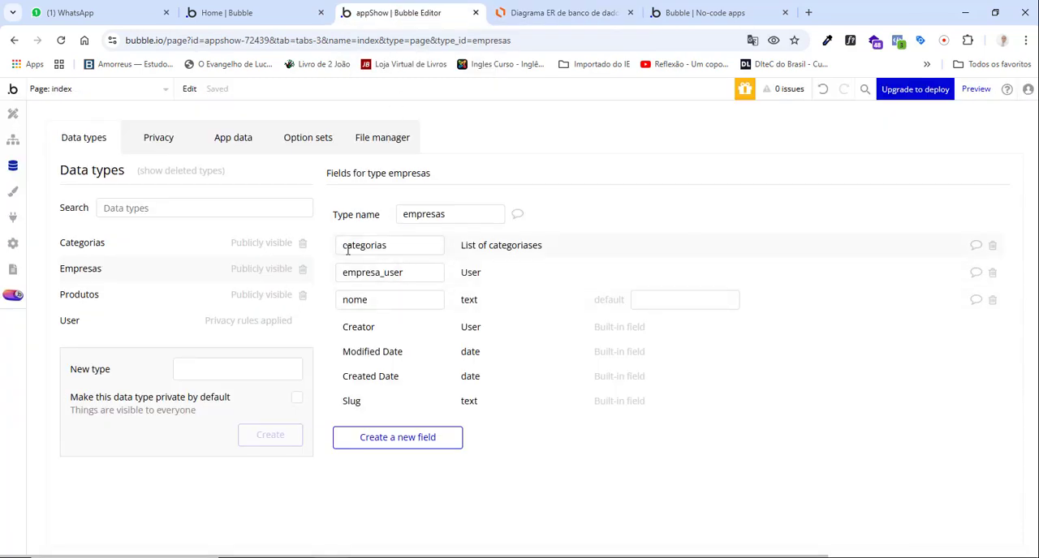
left_click(523, 13)
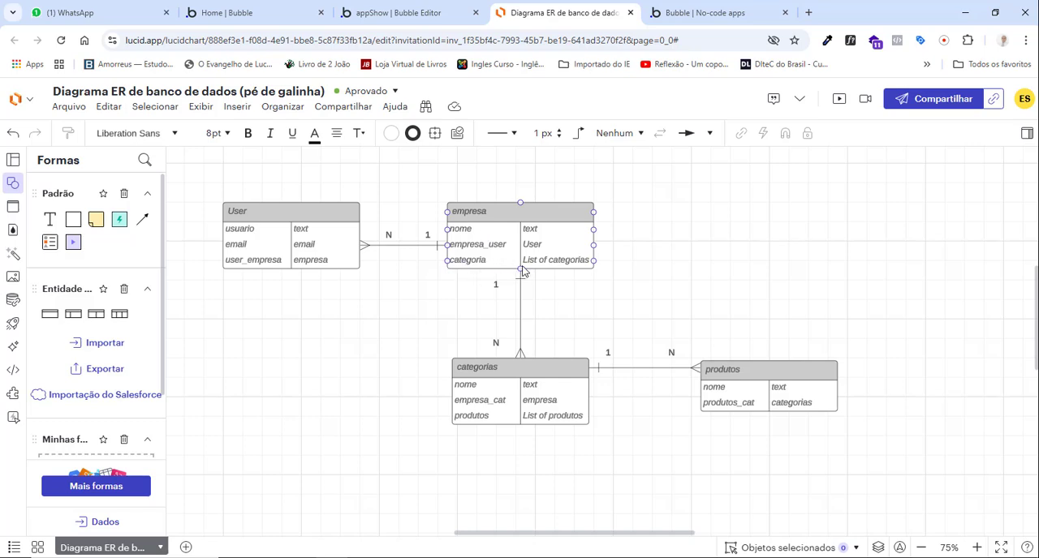
left_click(414, 13)
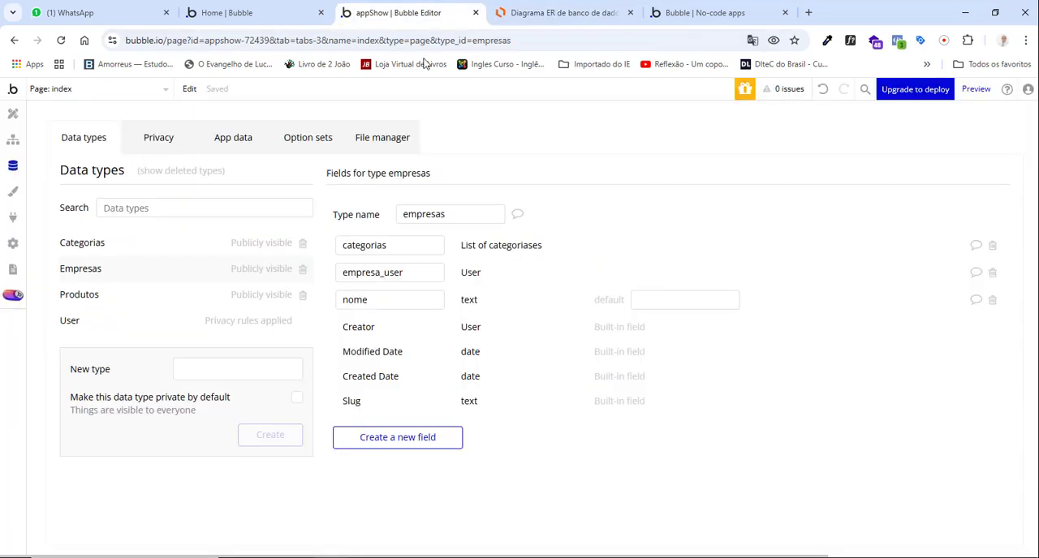
left_click(560, 13)
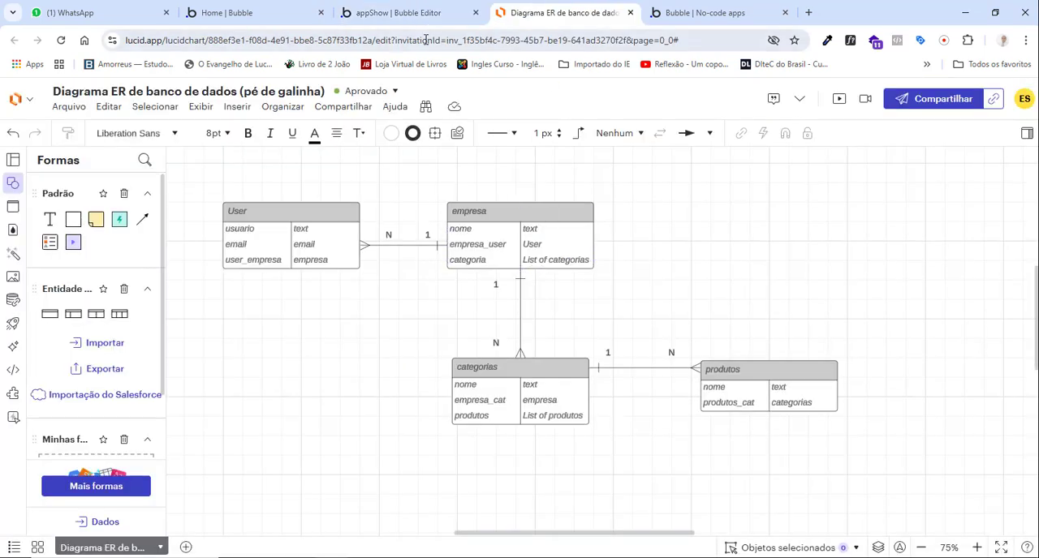
left_click(421, 13)
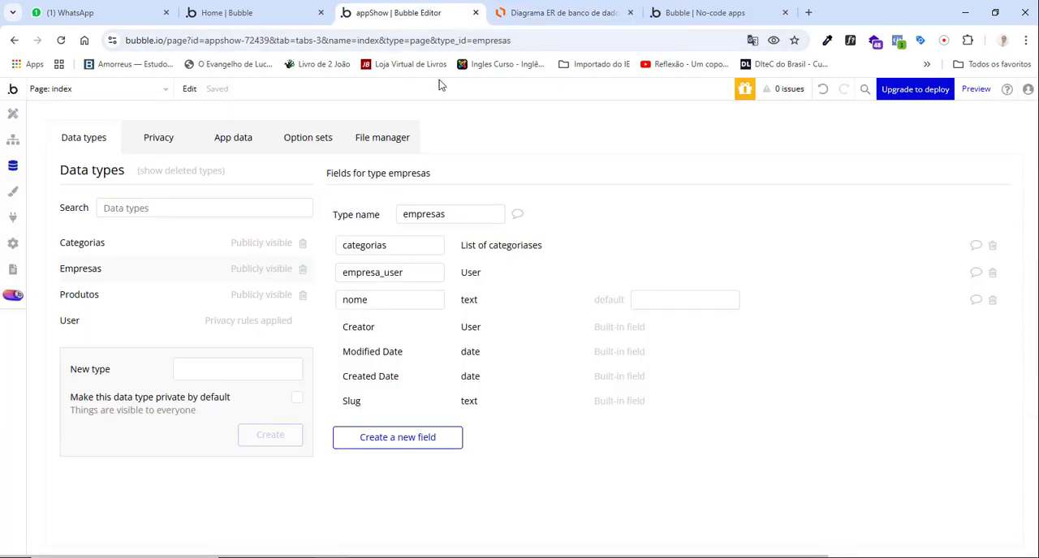
Compare the nome and empresa_cat fields of the categorias data type in Bubble with the categorias entity in the Lucidchart diagram.
left_click(103, 243)
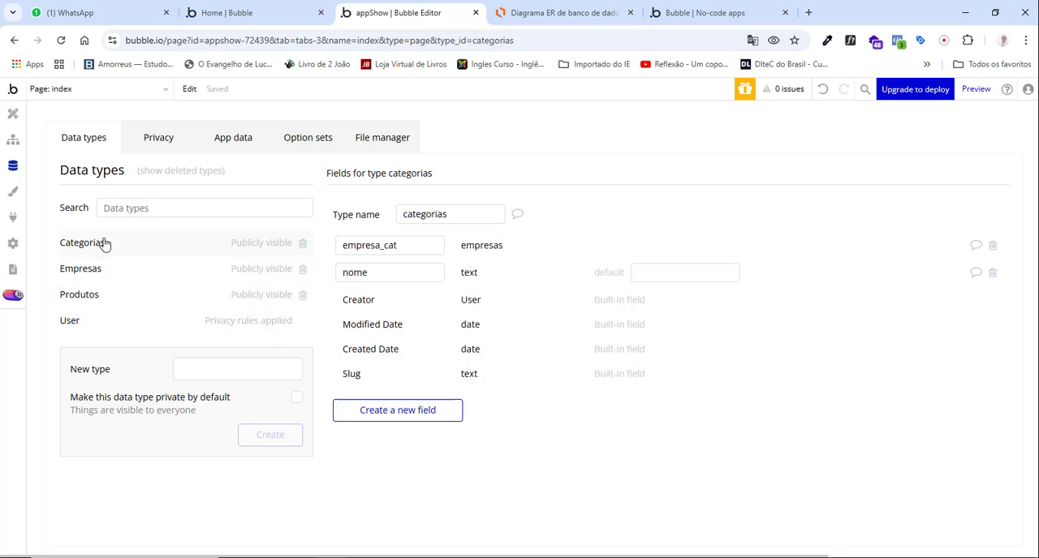
left_click(536, 13)
left_click(404, 13)
double_click(361, 273)
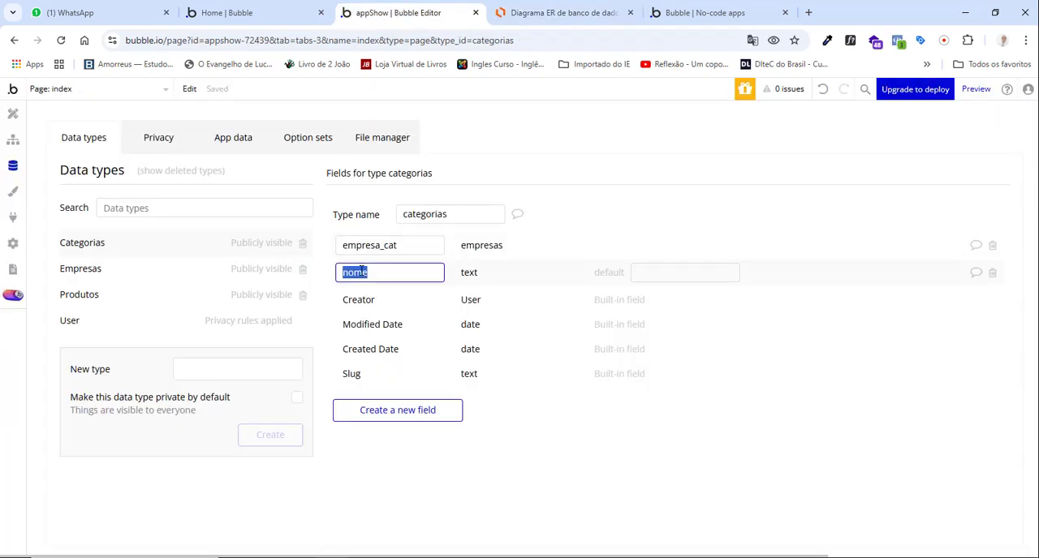
left_click(469, 278)
left_click(536, 13)
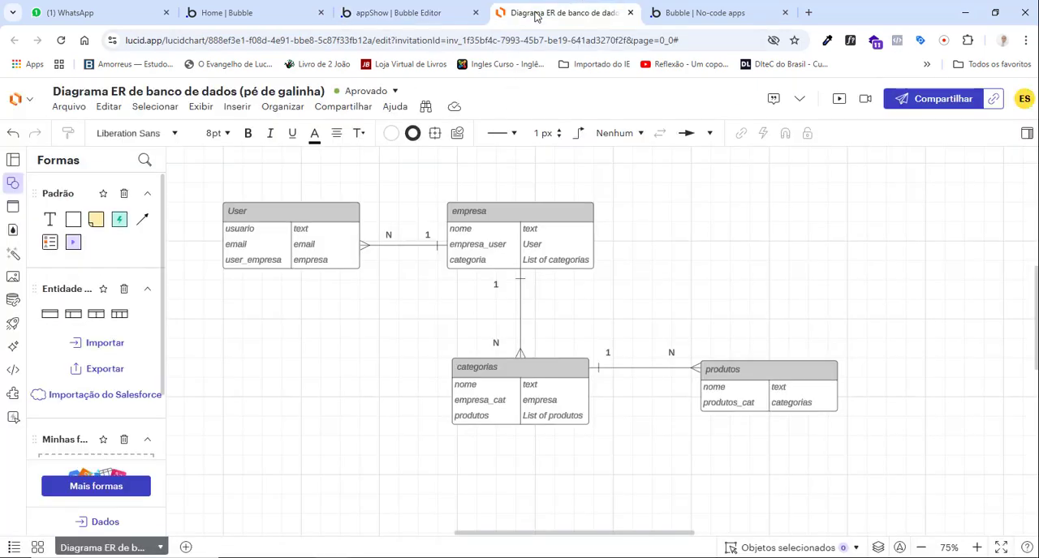
left_click(462, 409)
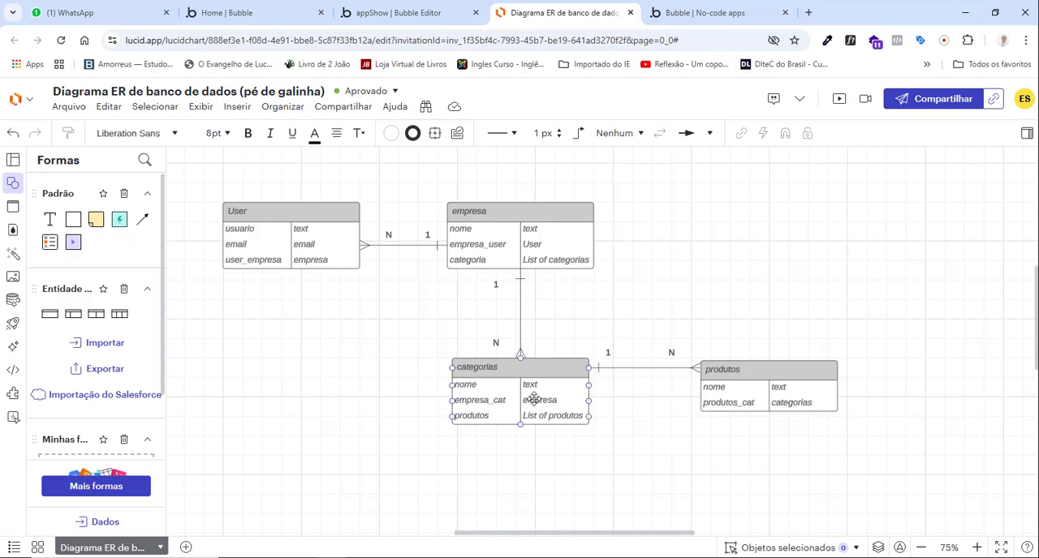
left_click(422, 11)
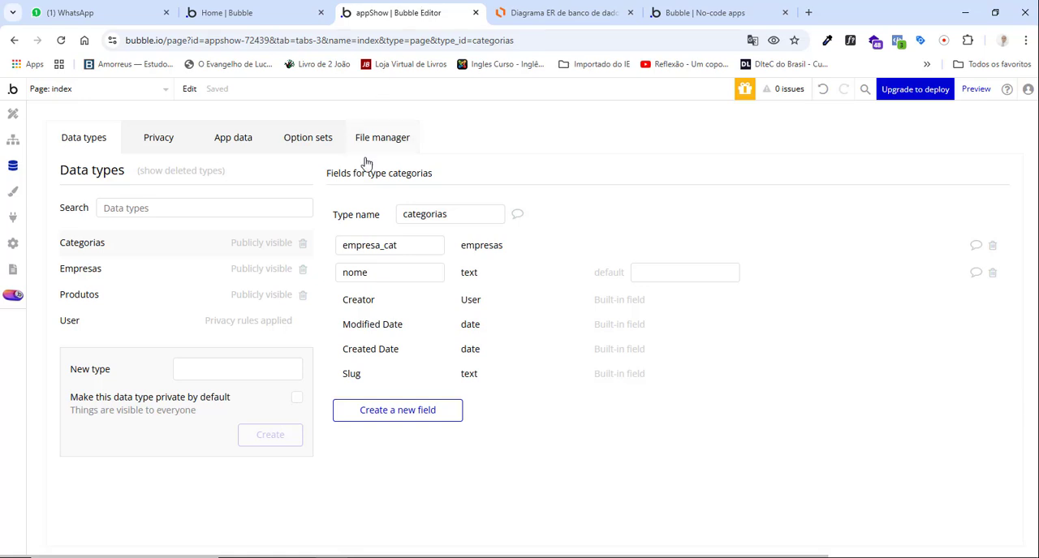
double_click(369, 246)
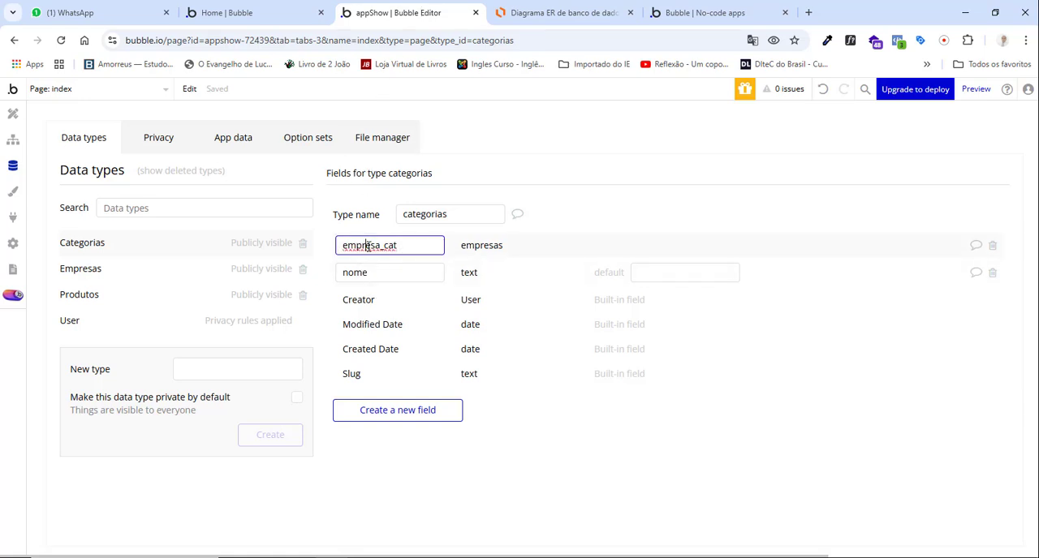
left_click(484, 253)
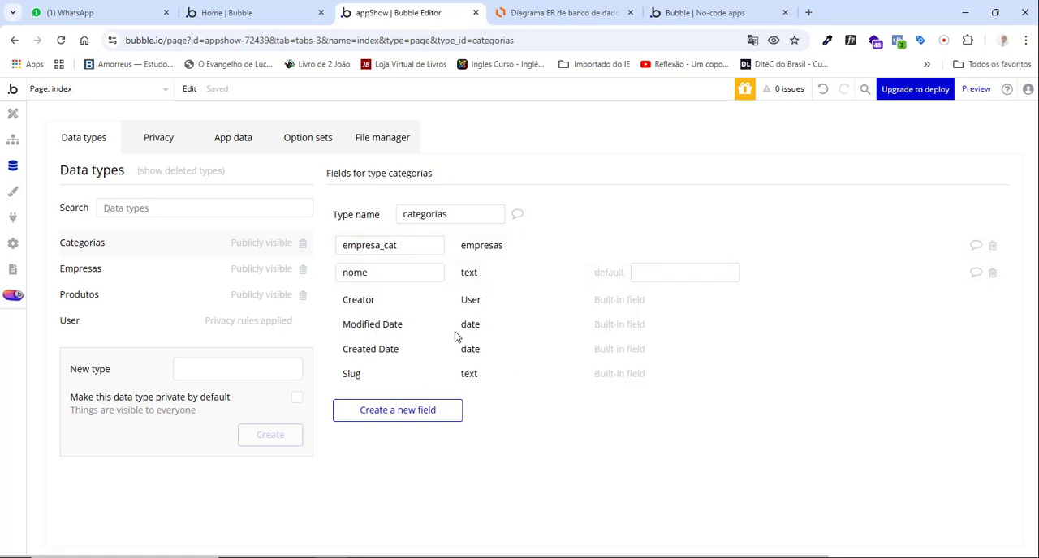
Add a produtos field of type produtos, set as a list, to the categorias data type, consulting the categorias entity in the Lucidchart diagram.
left_click(560, 13)
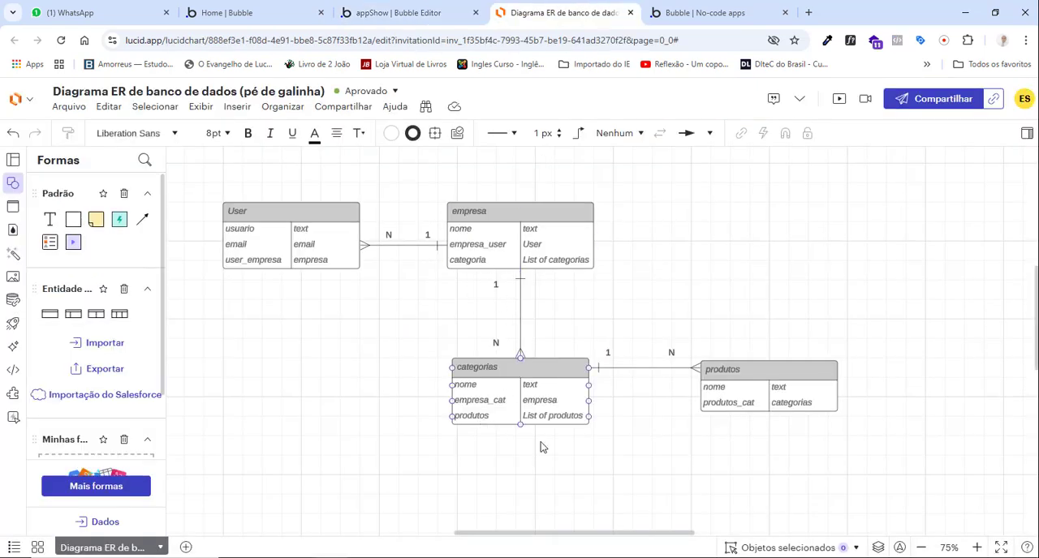
left_click(401, 12)
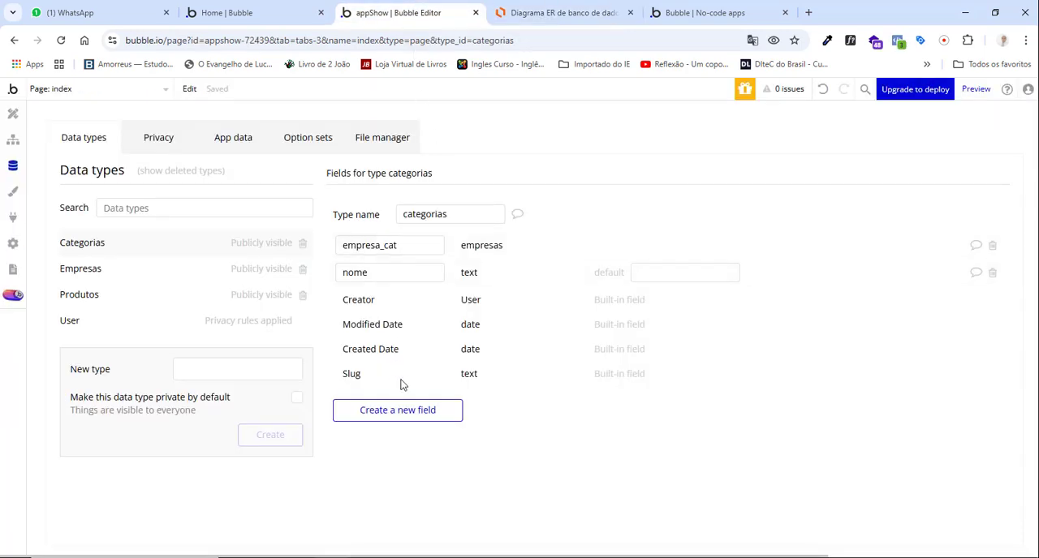
left_click(581, 6)
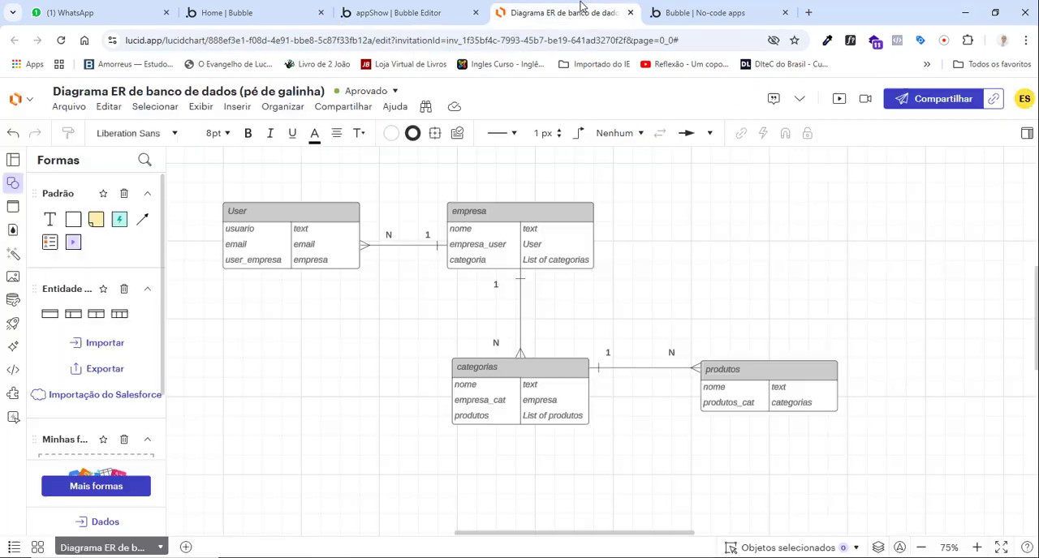
left_click(431, 12)
left_click(416, 412)
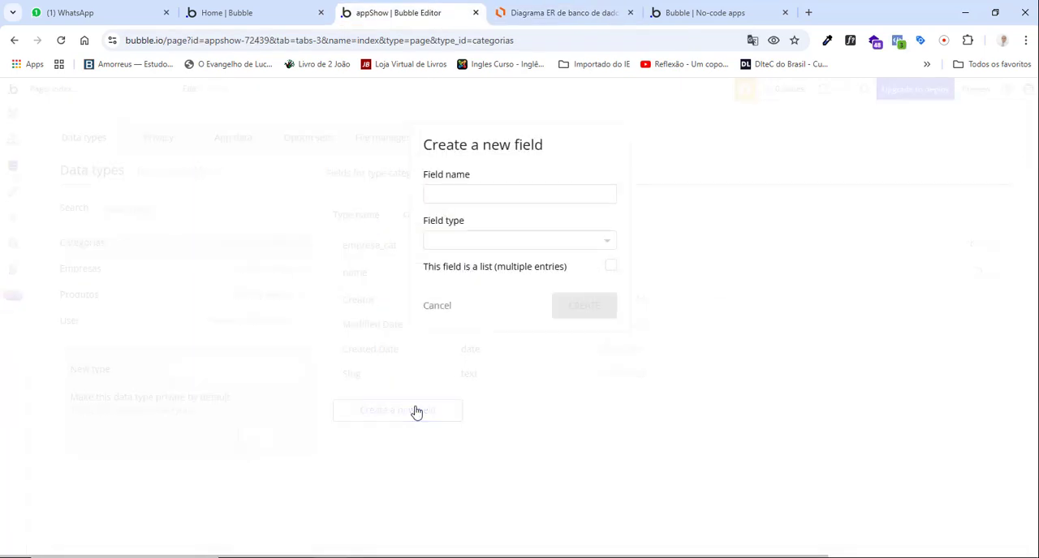
left_click(471, 197)
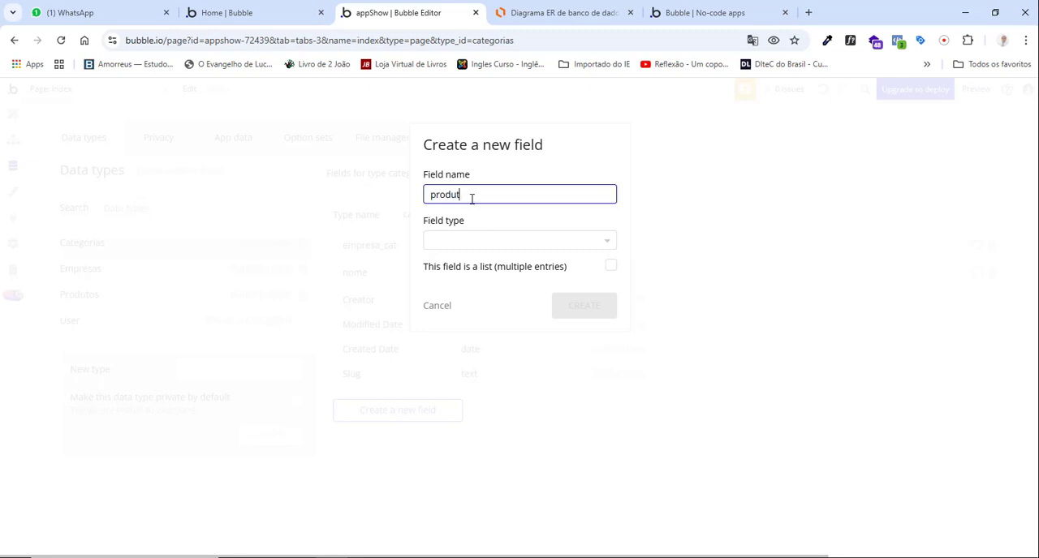
type("produtos")
left_click(535, 12)
left_click(478, 243)
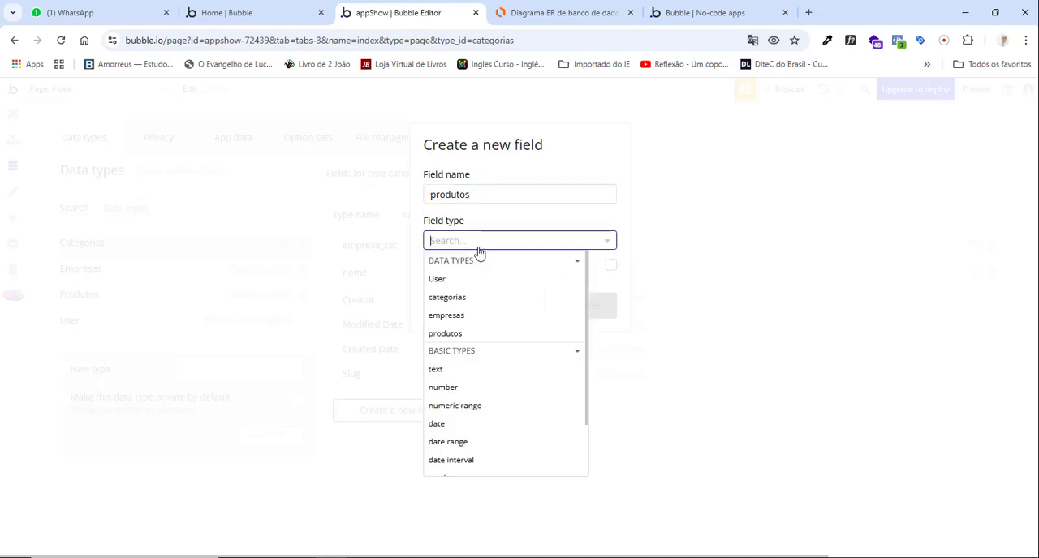
left_click(457, 333)
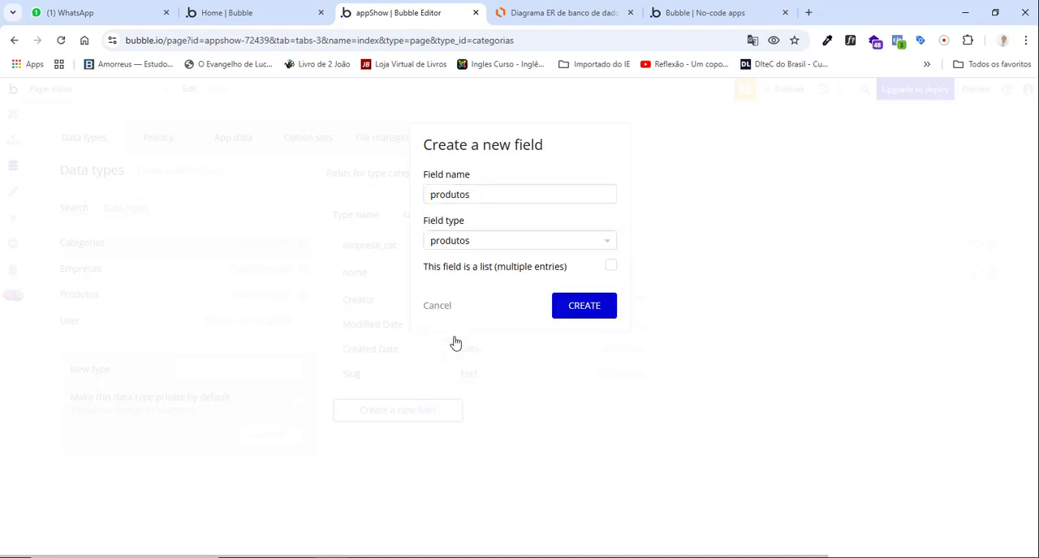
left_click(610, 268)
left_click(578, 312)
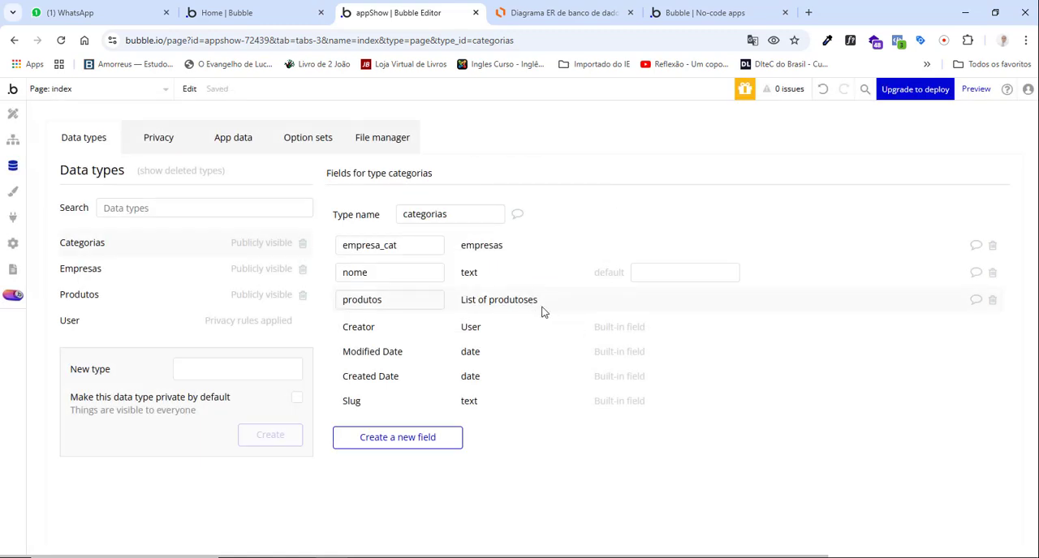
Check the fields of the produtos data type in Bubble against the produtos entity in the Lucidchart diagram.
left_click(556, 23)
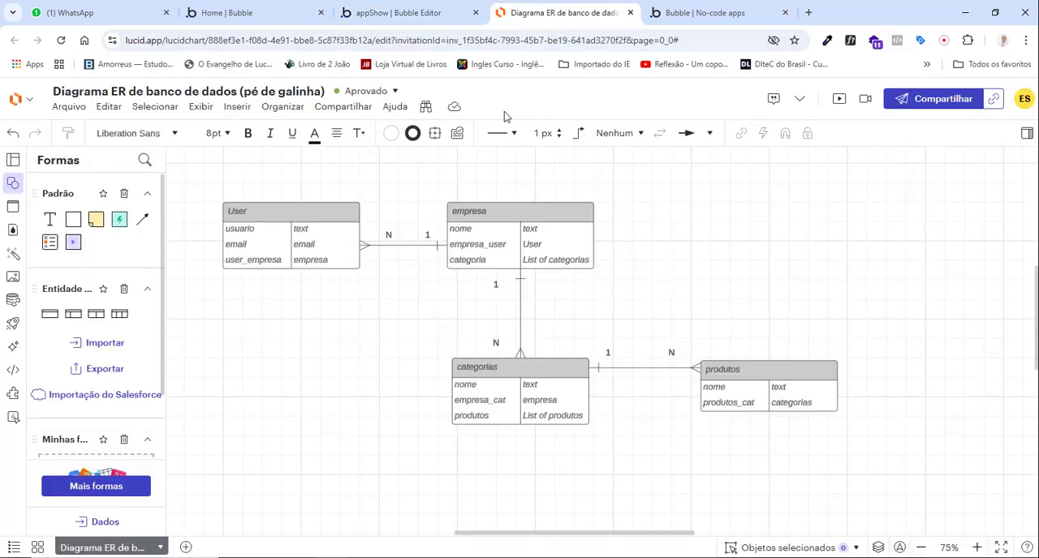
left_click(422, 11)
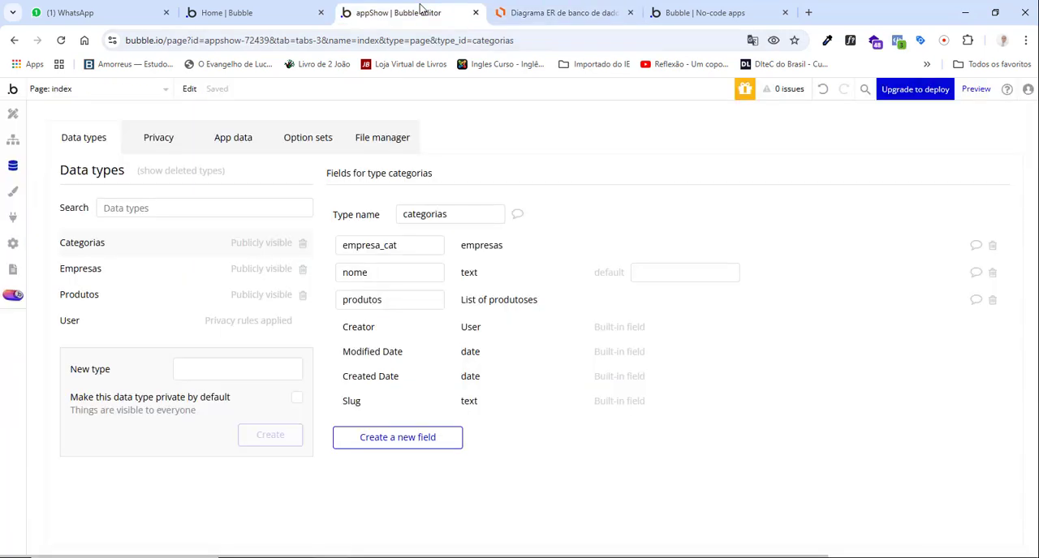
left_click(88, 294)
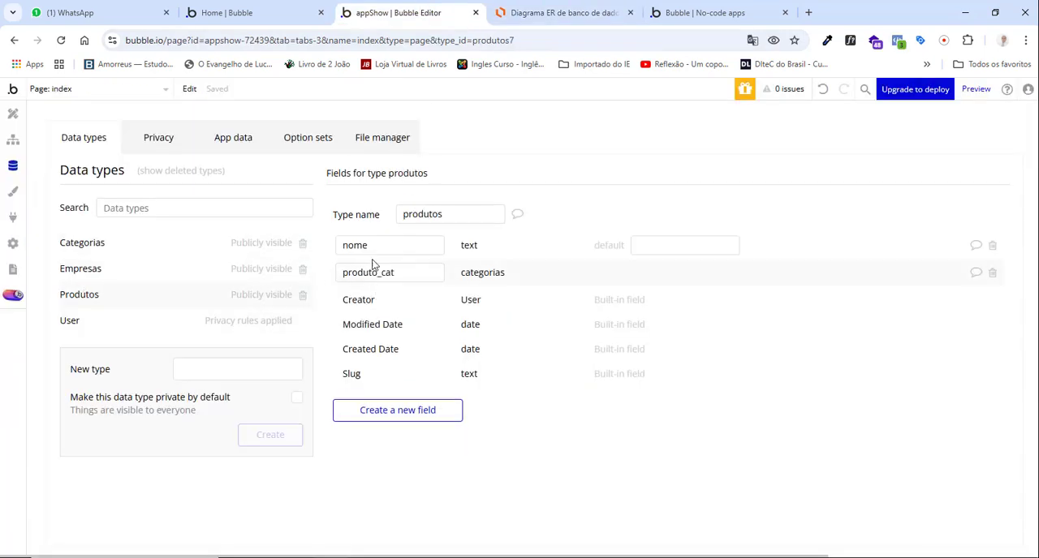
left_click(566, 12)
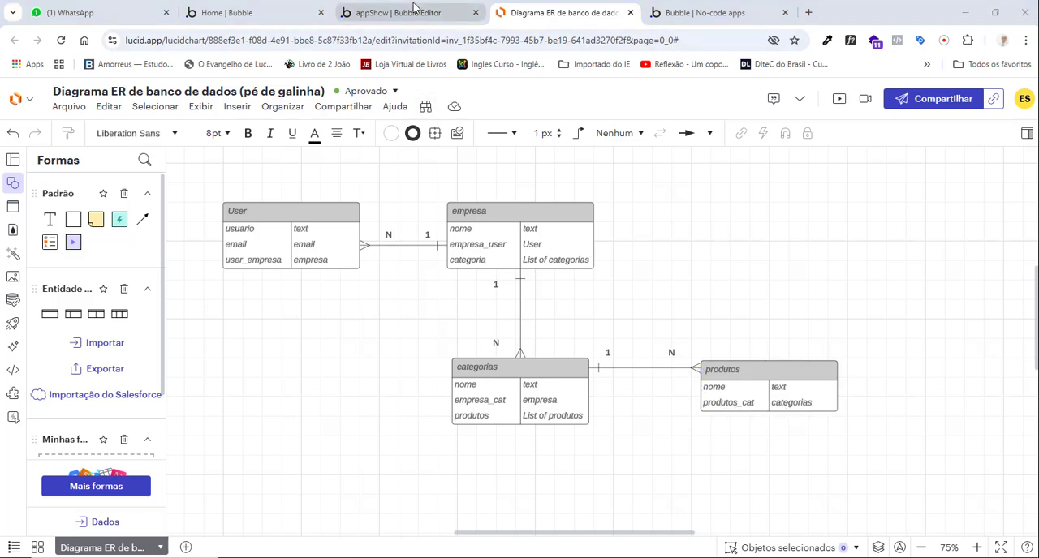
left_click(372, 10)
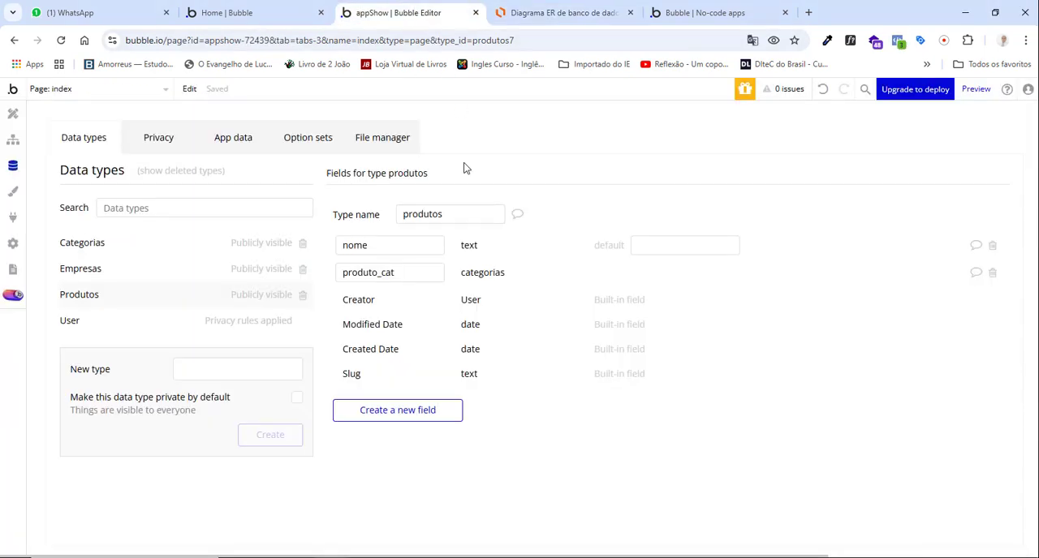
double_click(377, 274)
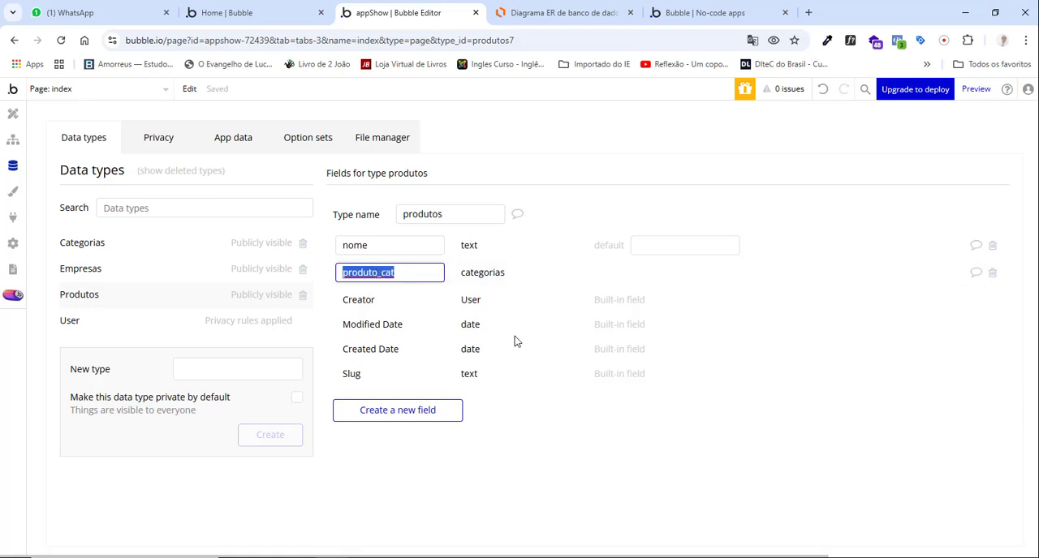
left_click(513, 453)
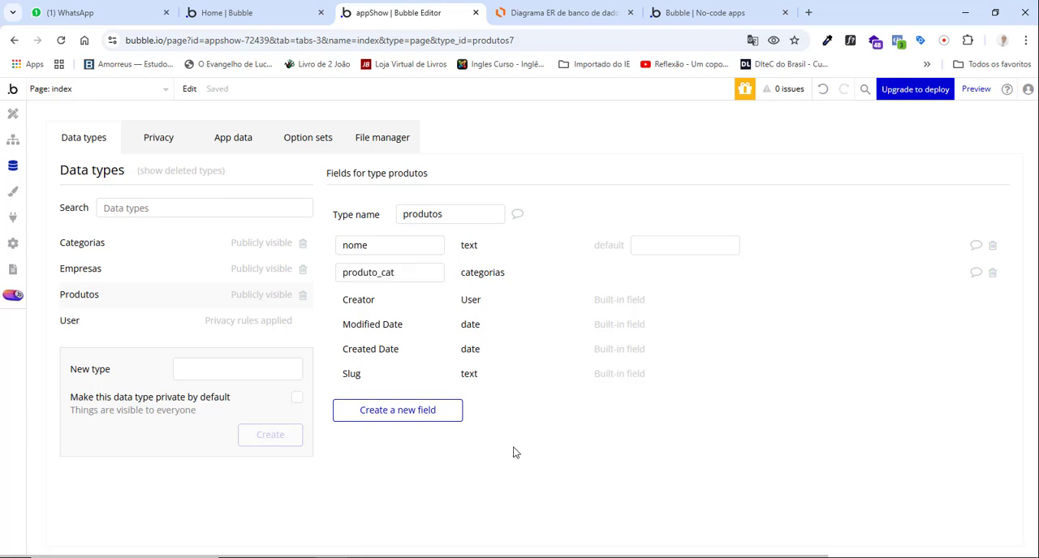
View the application data table for all produtos and review the entity relationships in the Lucidchart diagram.
left_click(246, 143)
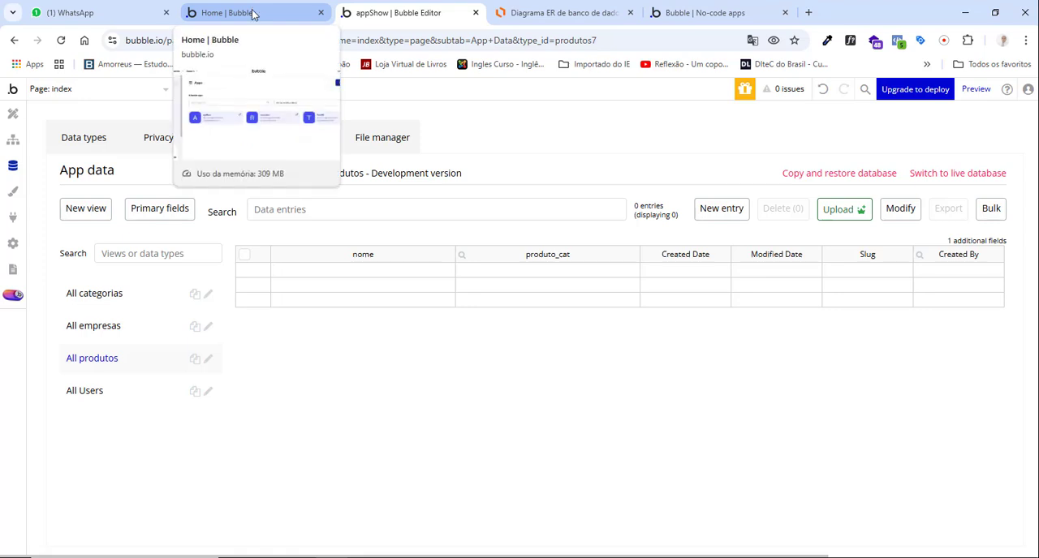
left_click(546, 16)
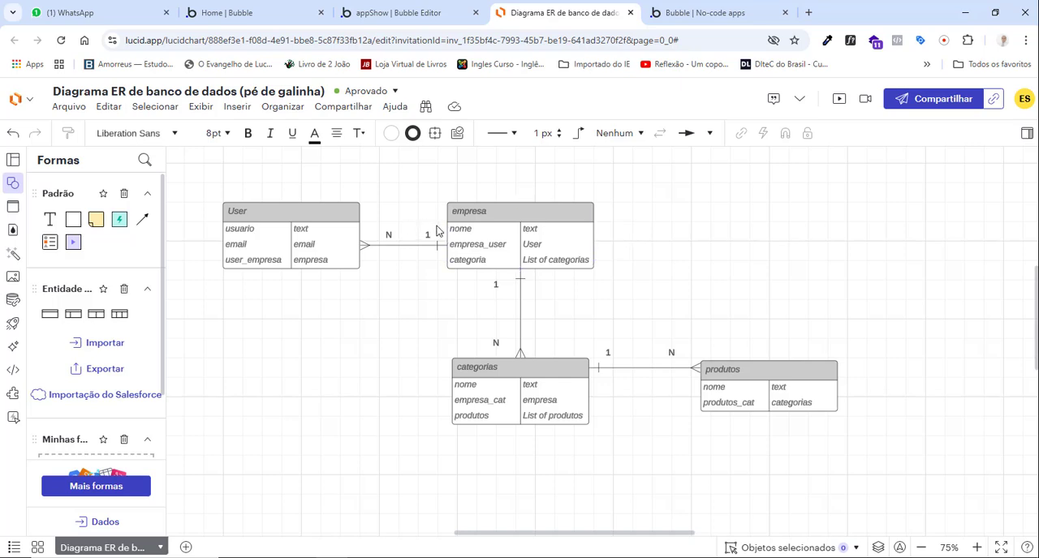
left_click(413, 15)
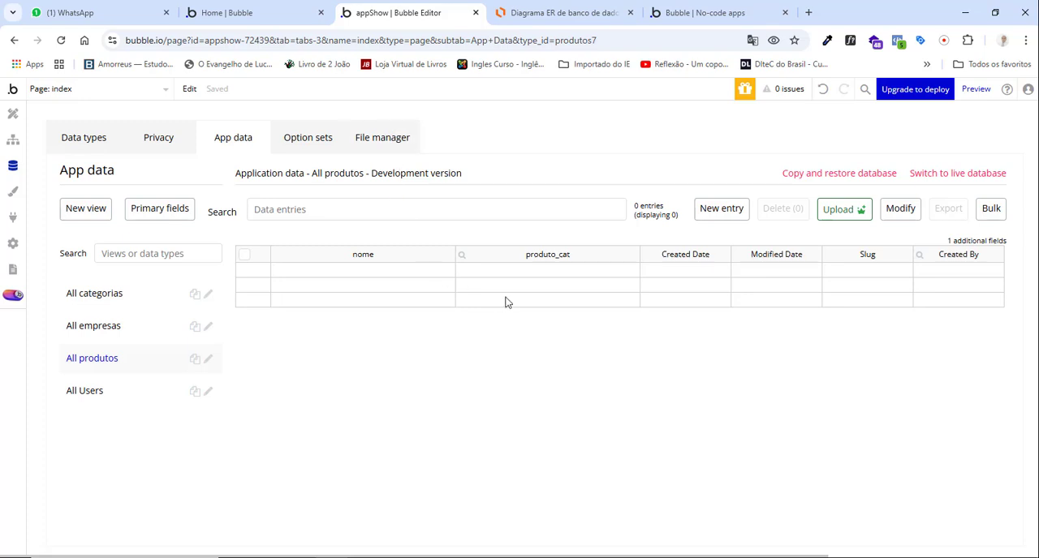
Open the criar_conta page in the design editor and inspect the properties of its E-mail input.
left_click(14, 116)
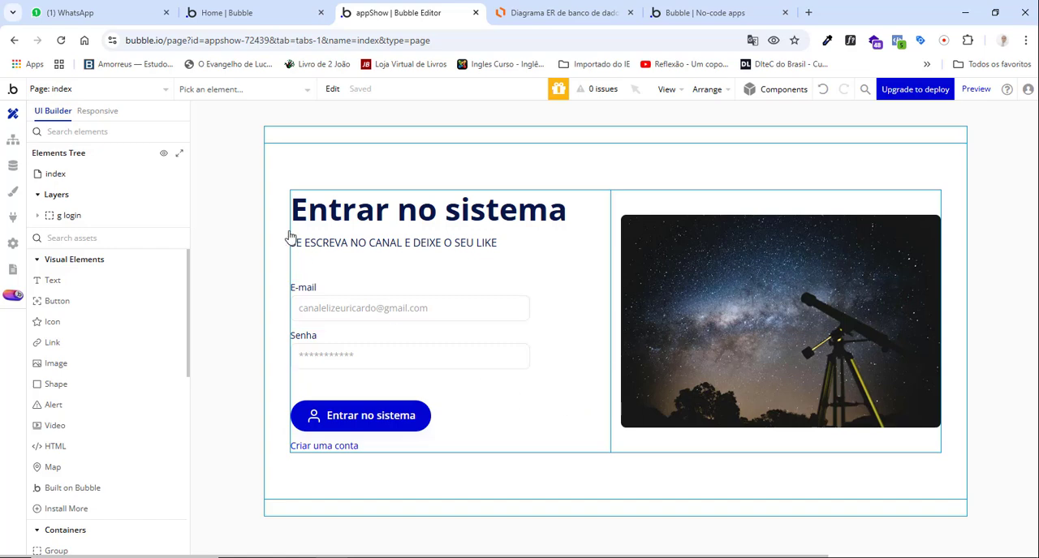
left_click(158, 96)
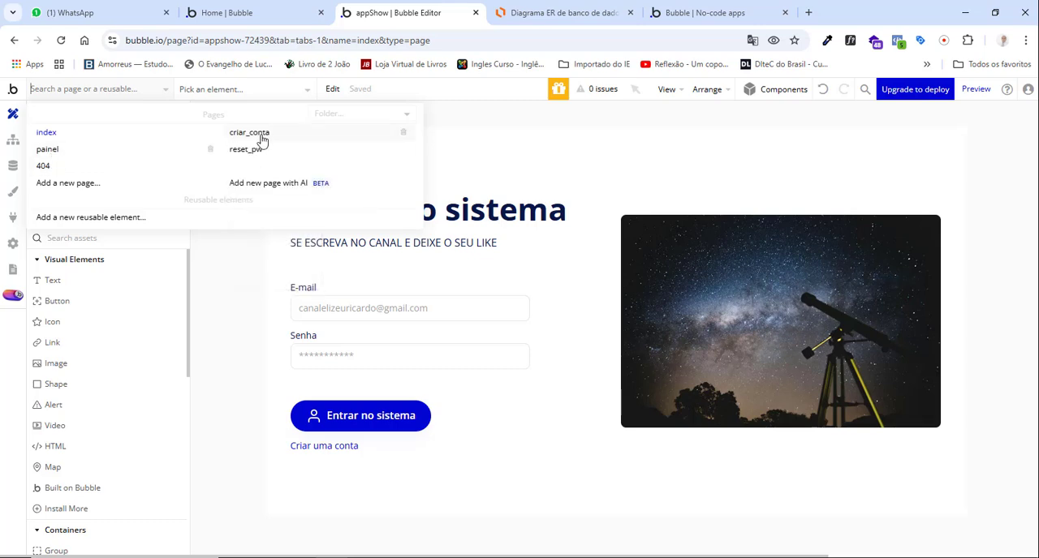
left_click(261, 137)
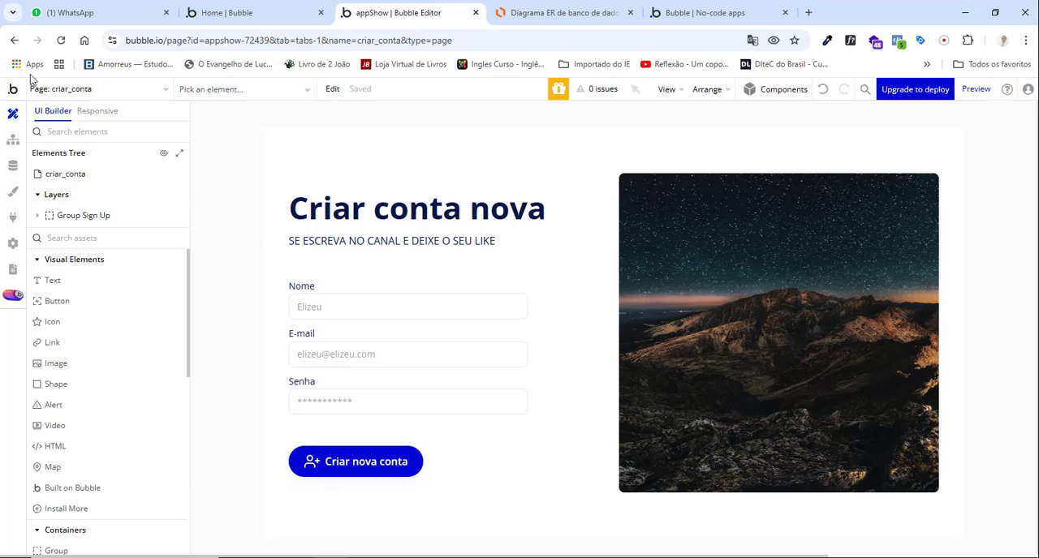
left_click(86, 91)
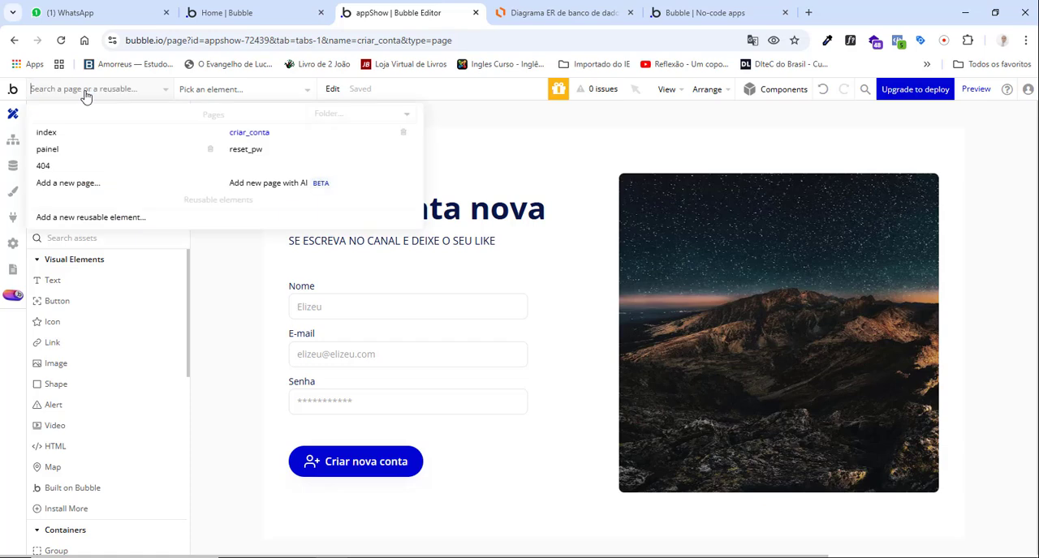
left_click(207, 274)
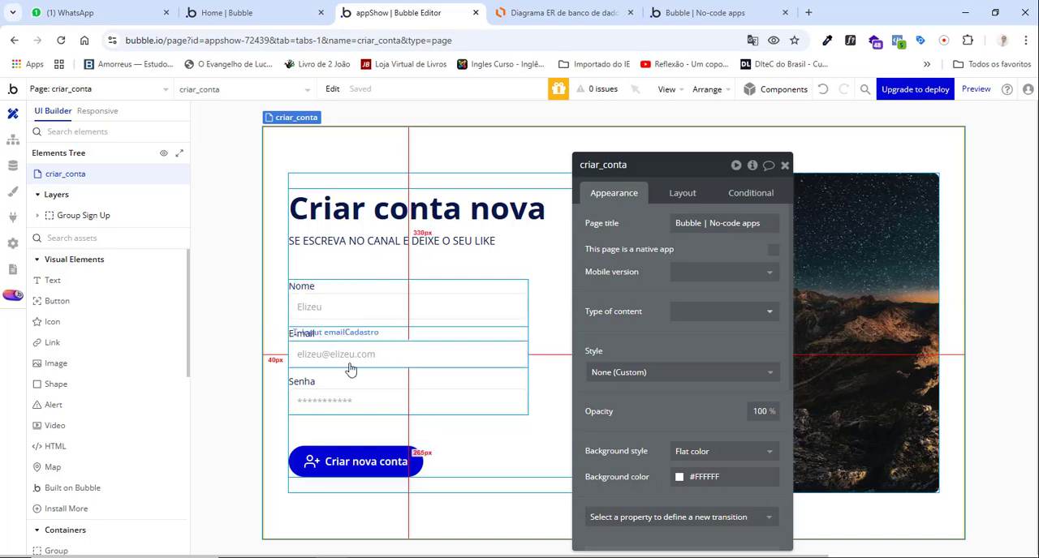
left_click(407, 356)
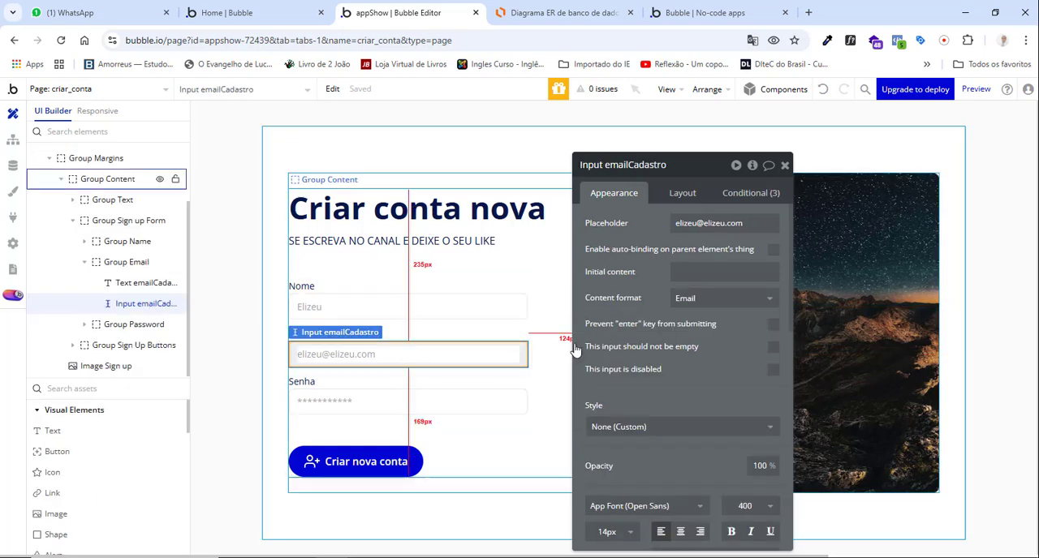
Rename the Nome input on the sign-up form as Input usuarioCadstroConta and close its properties.
left_click(402, 307)
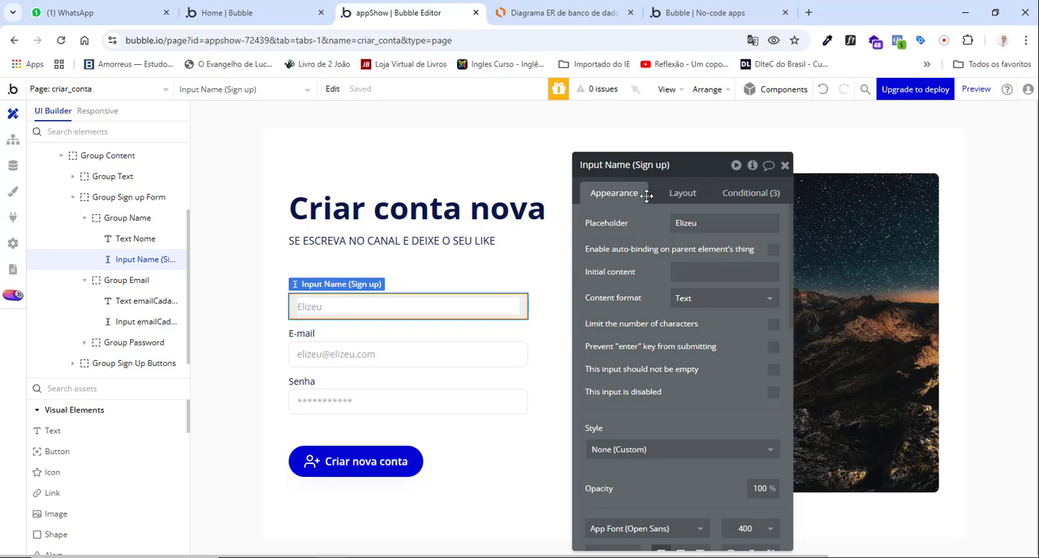
left_click(693, 173)
key("BackSpace")
key("BackSpace")
key("BackSpace")
key("BackSpace")
key("BackSpace")
key("BackSpace")
left_click(635, 230)
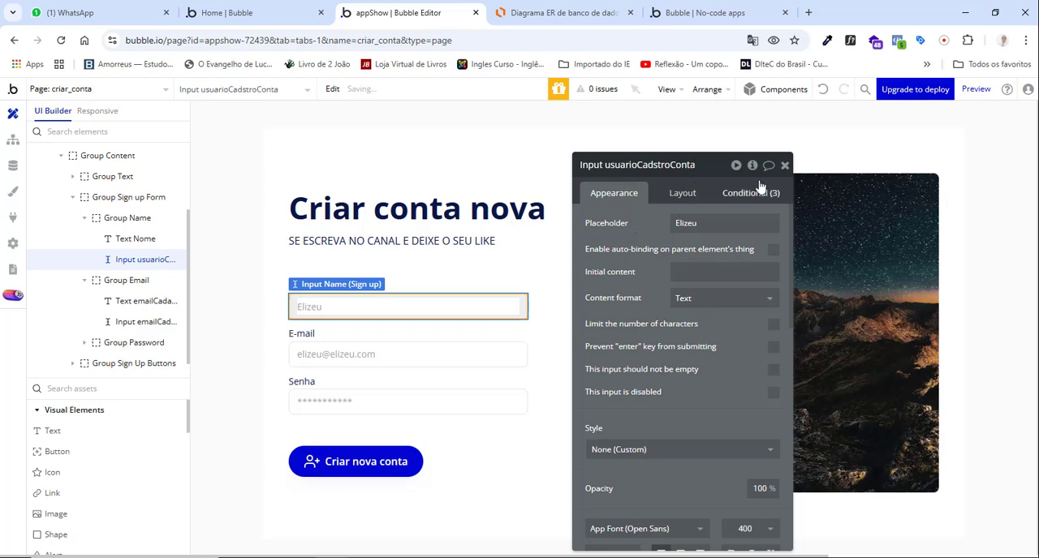
left_click(784, 164)
Check the names and properties of the E-mail and Senha inputs on the sign-up form.
double_click(383, 360)
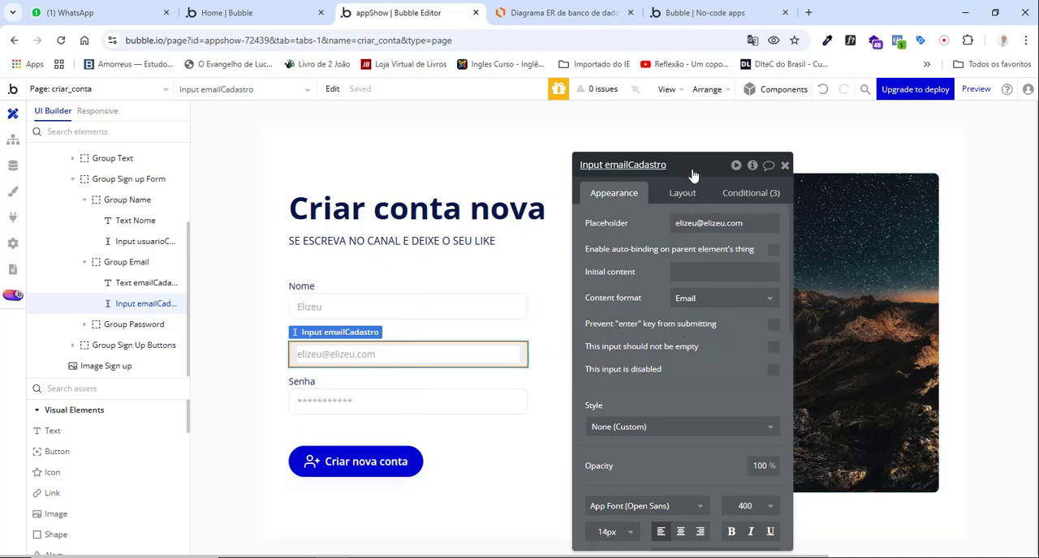
left_click_drag(692, 175, 629, 150)
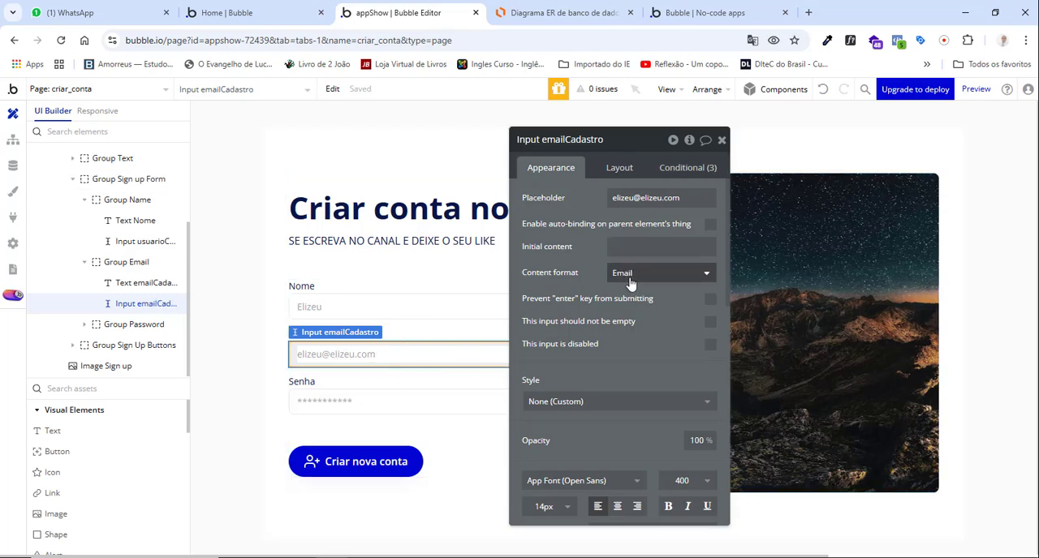
left_click(721, 141)
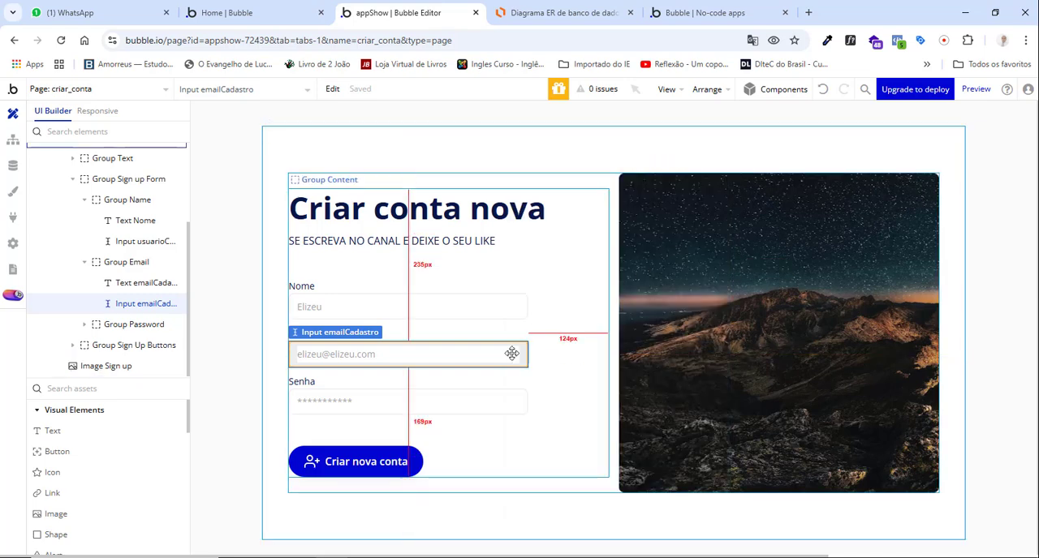
double_click(415, 398)
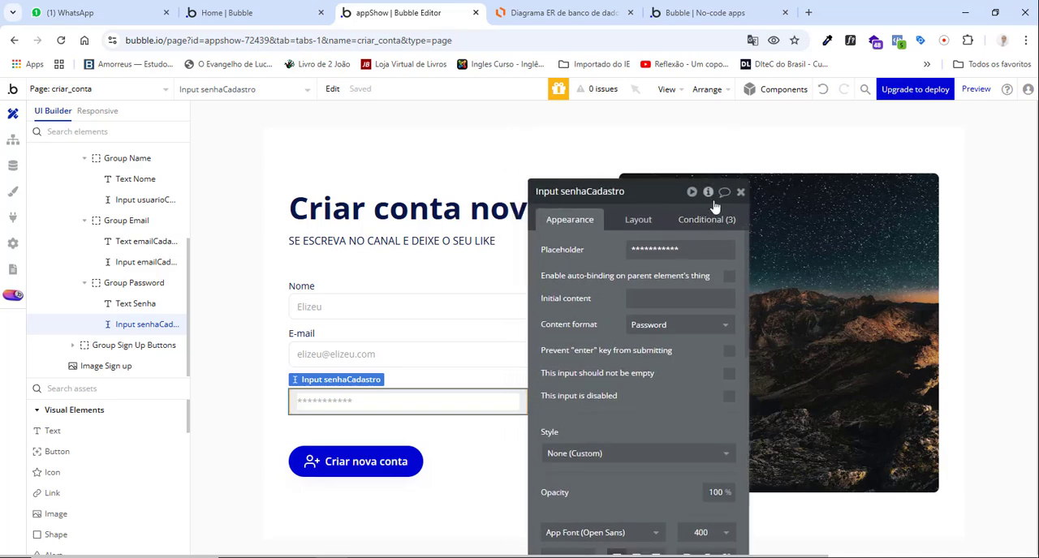
left_click(742, 193)
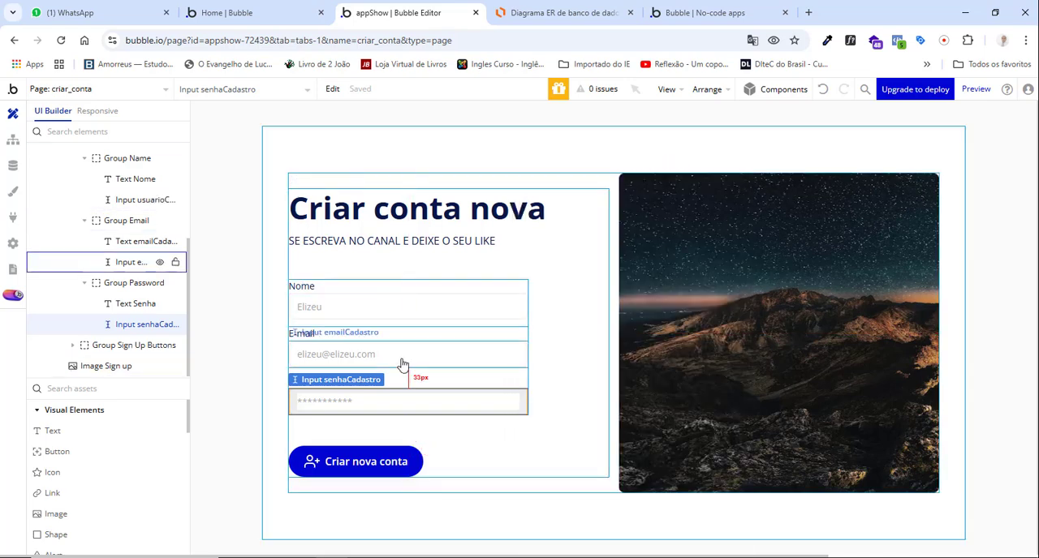
Create a click workflow for the Criar nova conta button and add a Sign the user up action.
double_click(337, 464)
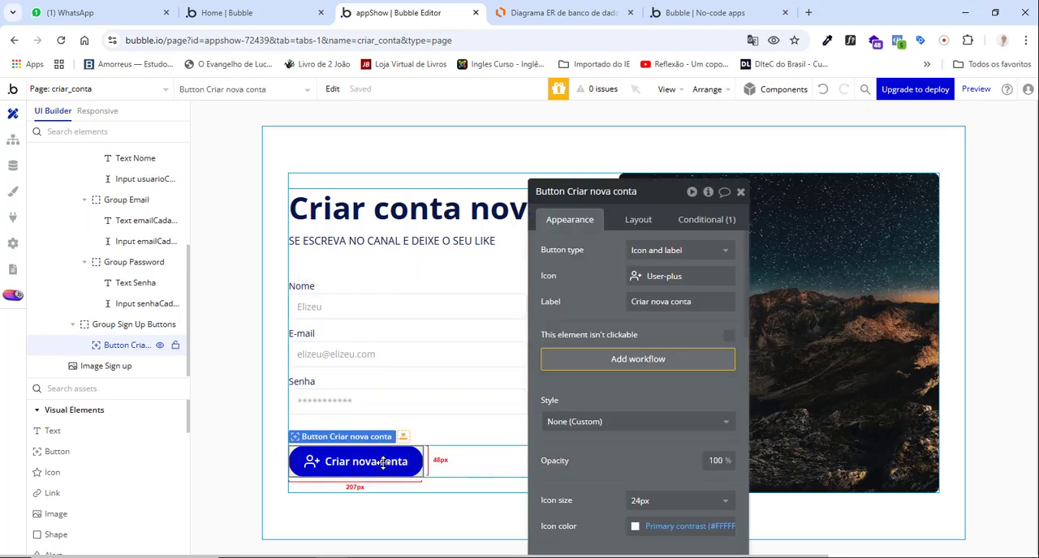
left_click(638, 359)
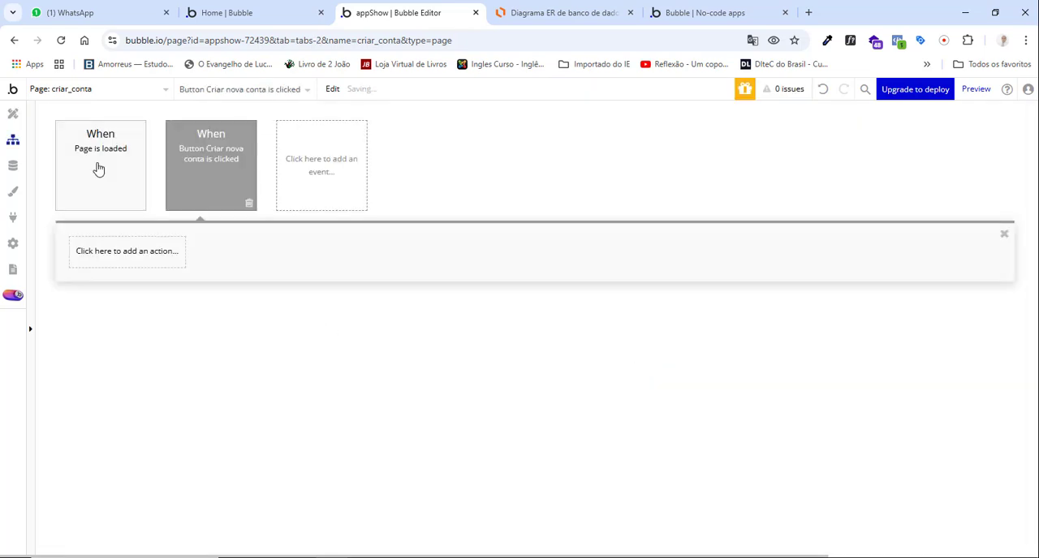
left_click(138, 253)
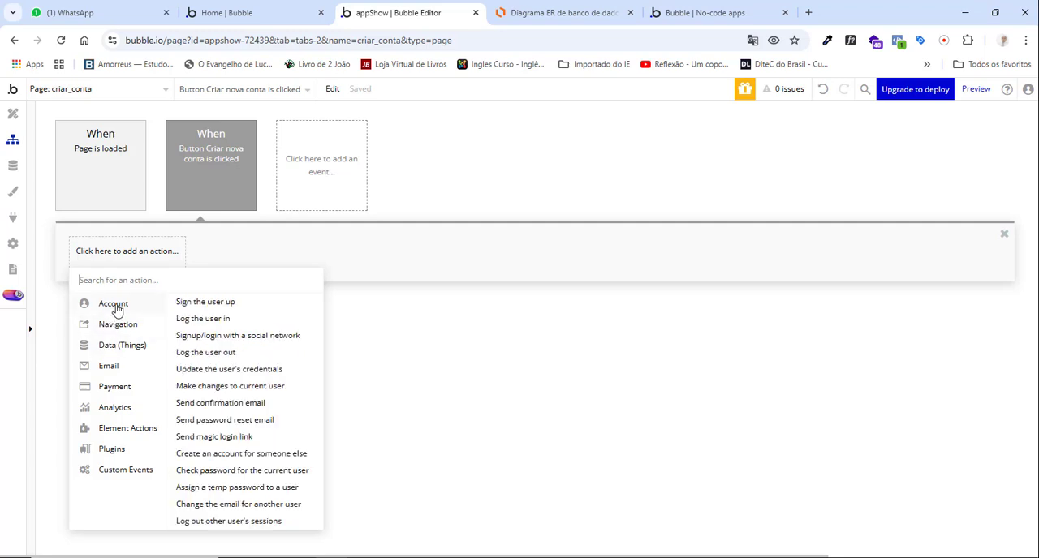
left_click(203, 309)
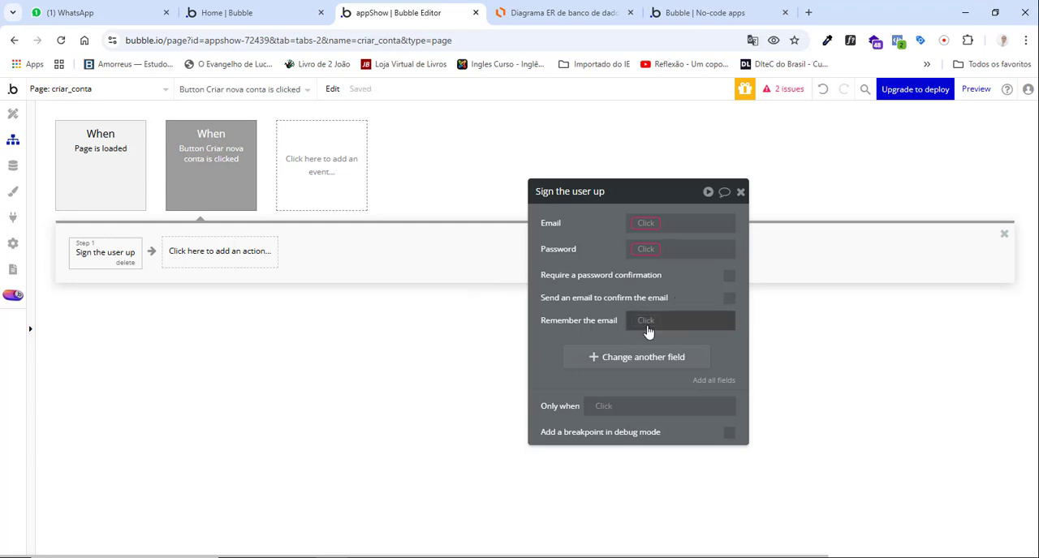
Map the sign-up action's Email to Input emailCadastro's value and its Password to Input senhaCadastro's value.
left_click(646, 225)
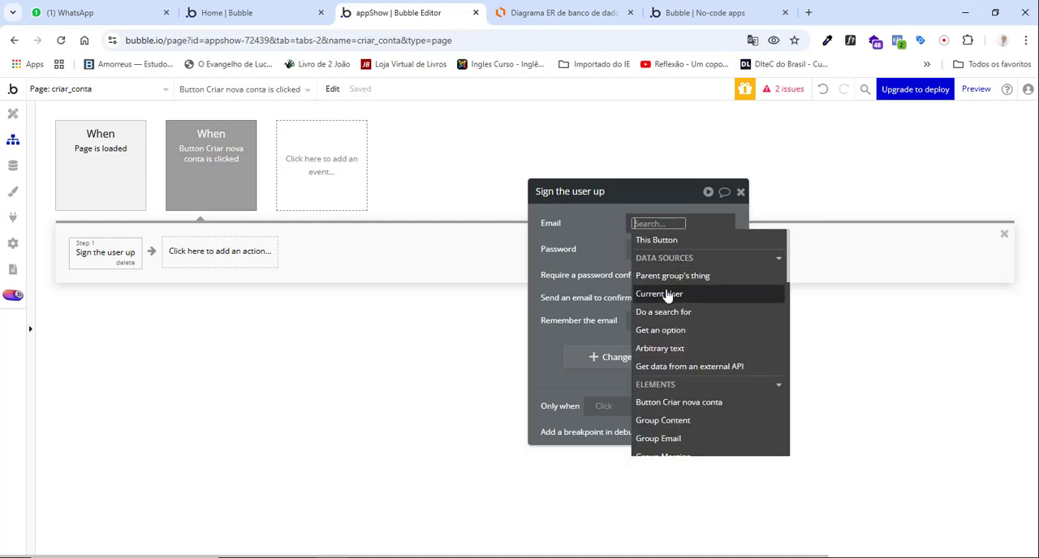
type("inp")
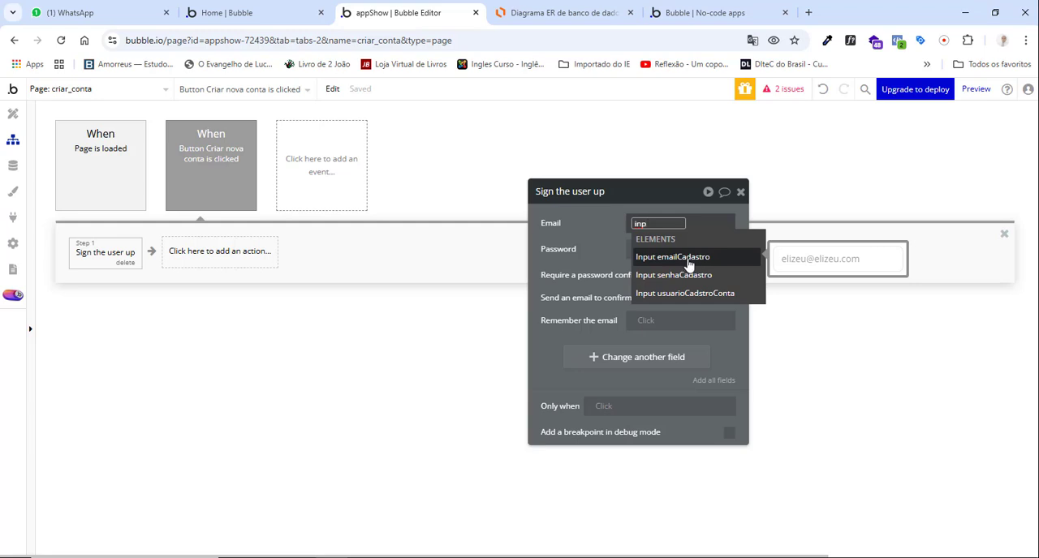
left_click(664, 258)
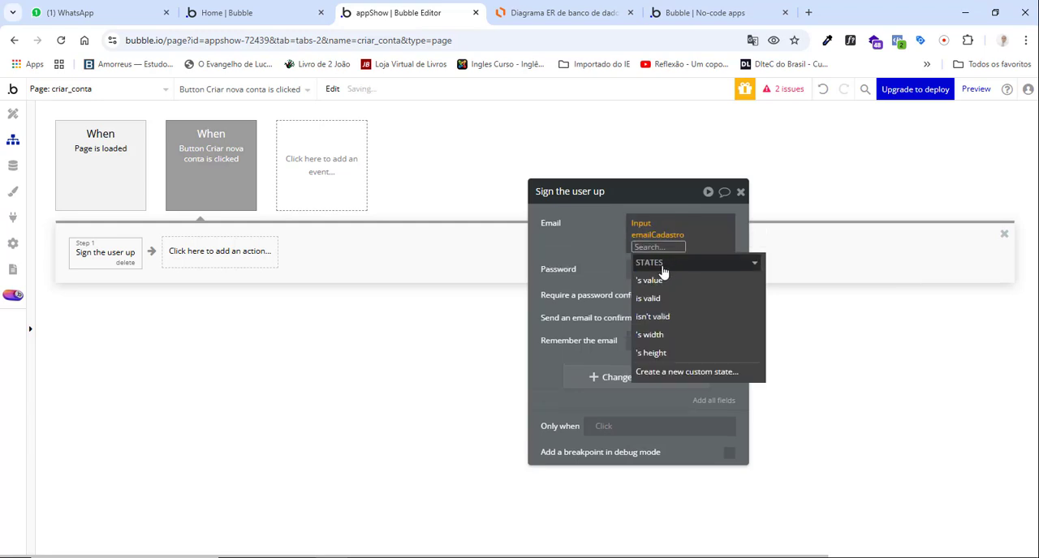
left_click(661, 282)
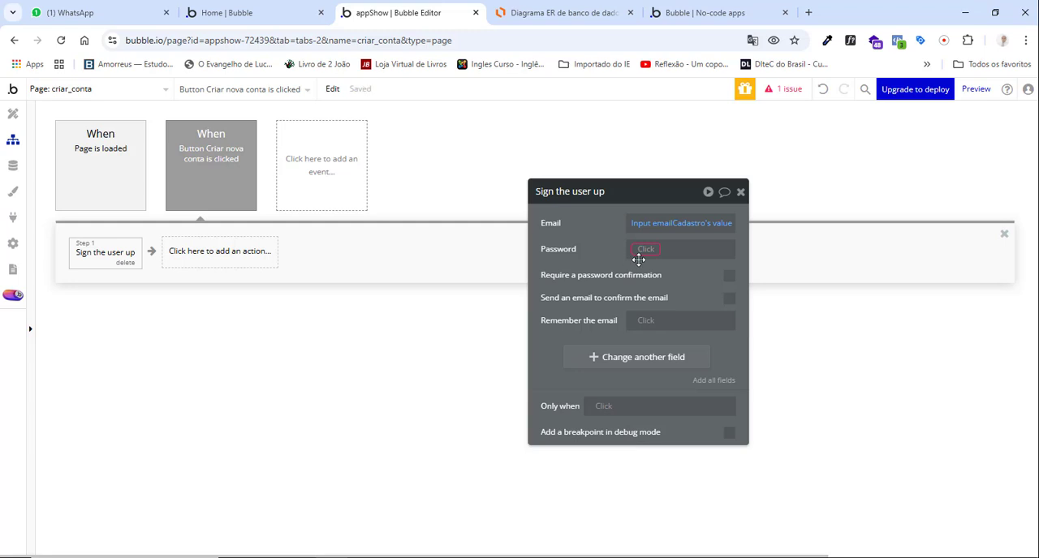
left_click(641, 252)
type("senha")
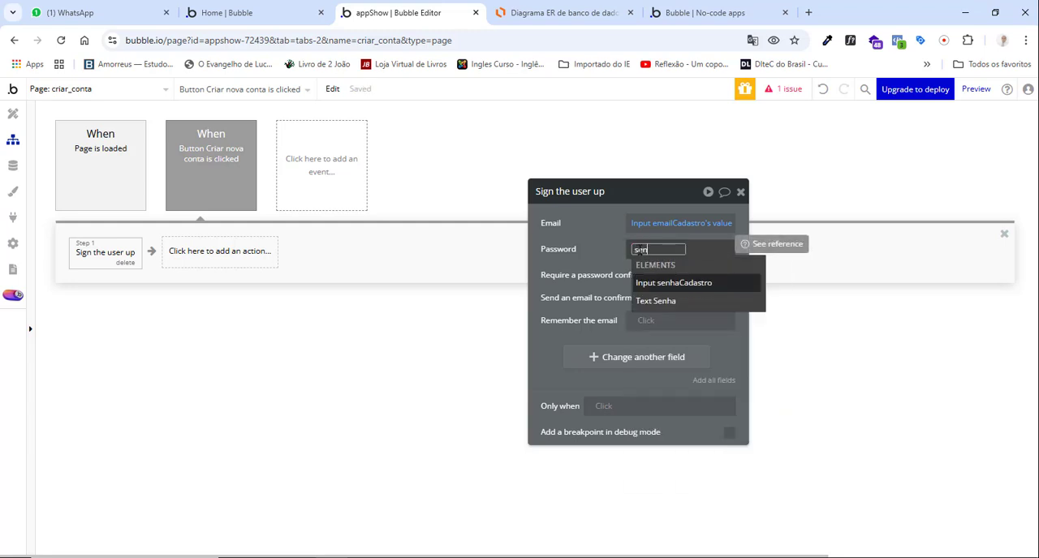
left_click(672, 284)
left_click(658, 308)
left_click(596, 263)
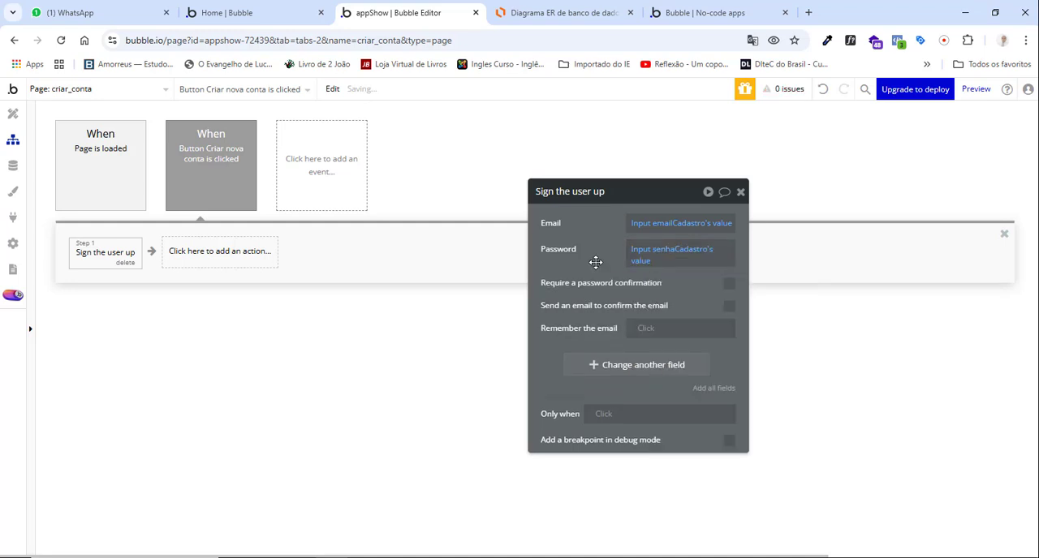
Add the usuario field to the sign-up action and set it to Input usuarioCadstroConta's value.
left_click(646, 366)
left_click(550, 359)
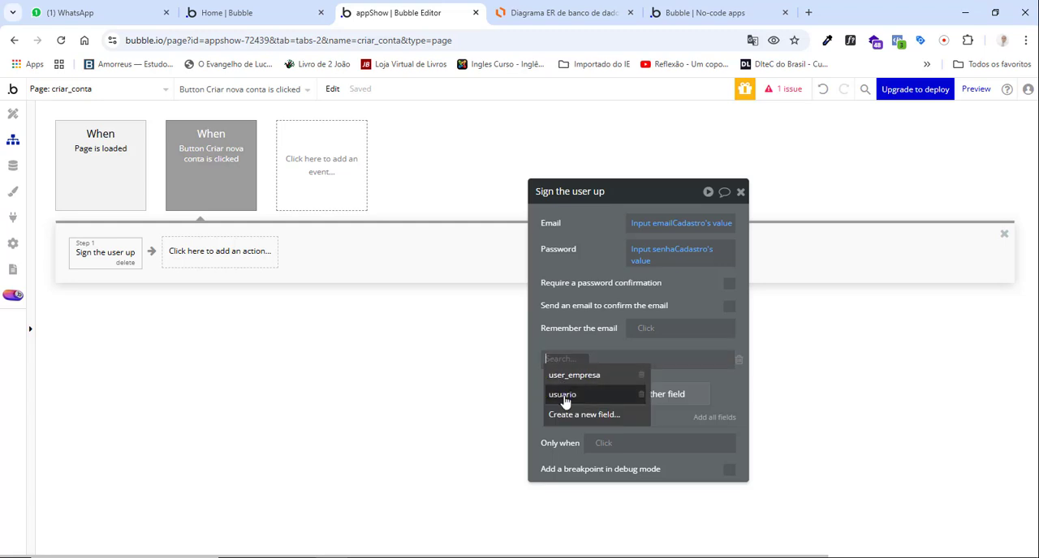
left_click(563, 395)
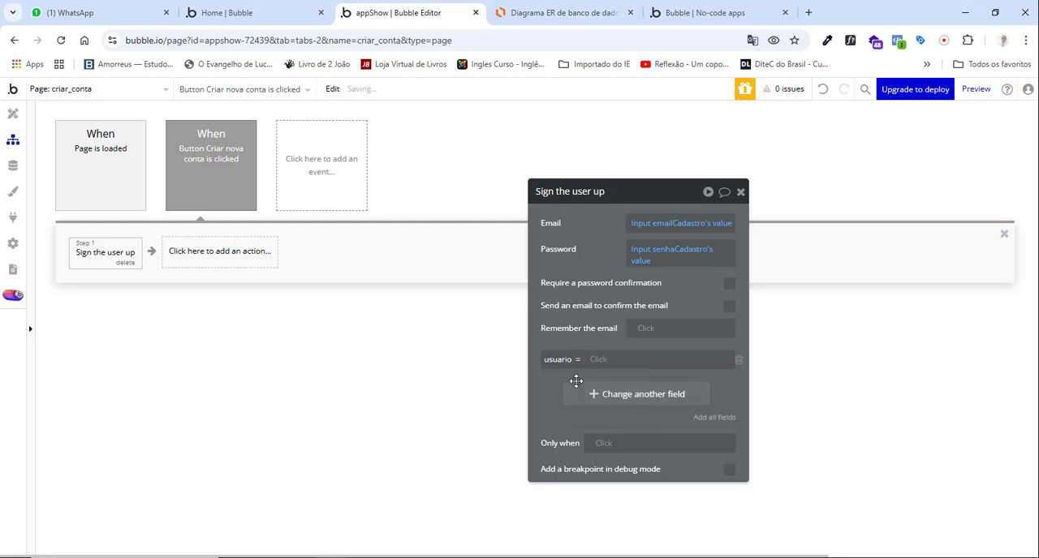
left_click(593, 364)
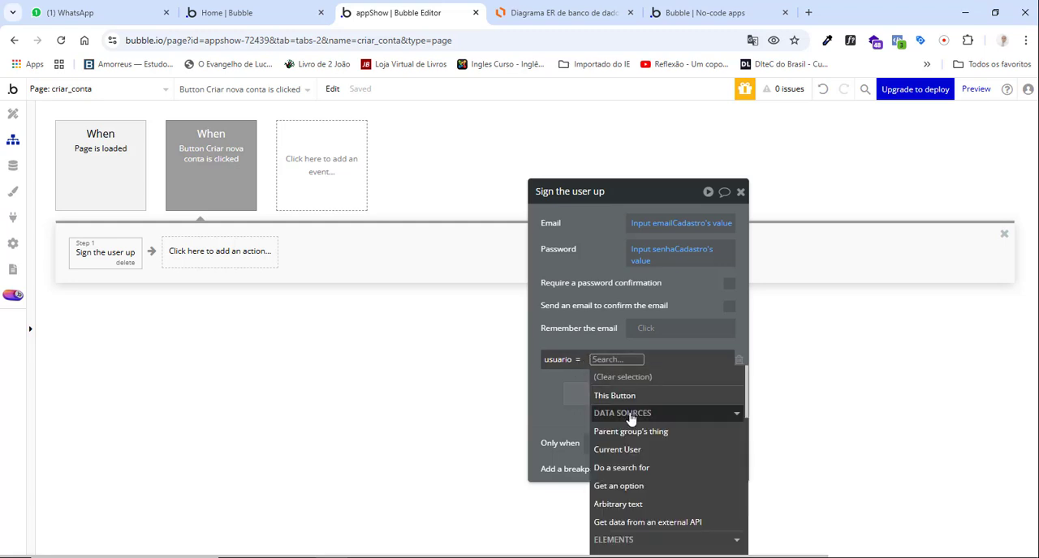
type("usu")
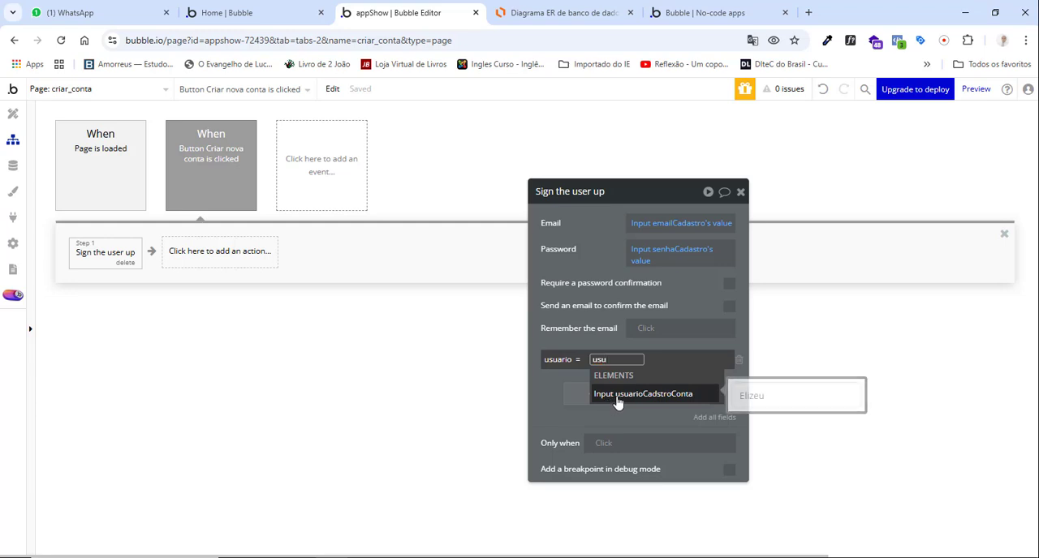
left_click(618, 396)
left_click(638, 407)
left_click(601, 339)
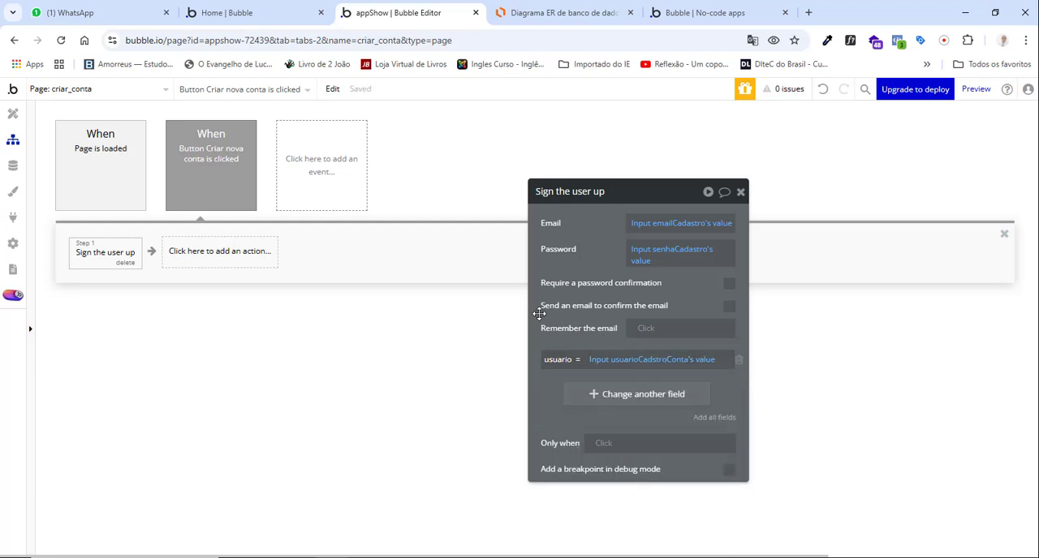
Set Remember the email to "yes" in the sign-up action and close its properties.
left_click(637, 333)
left_click(645, 399)
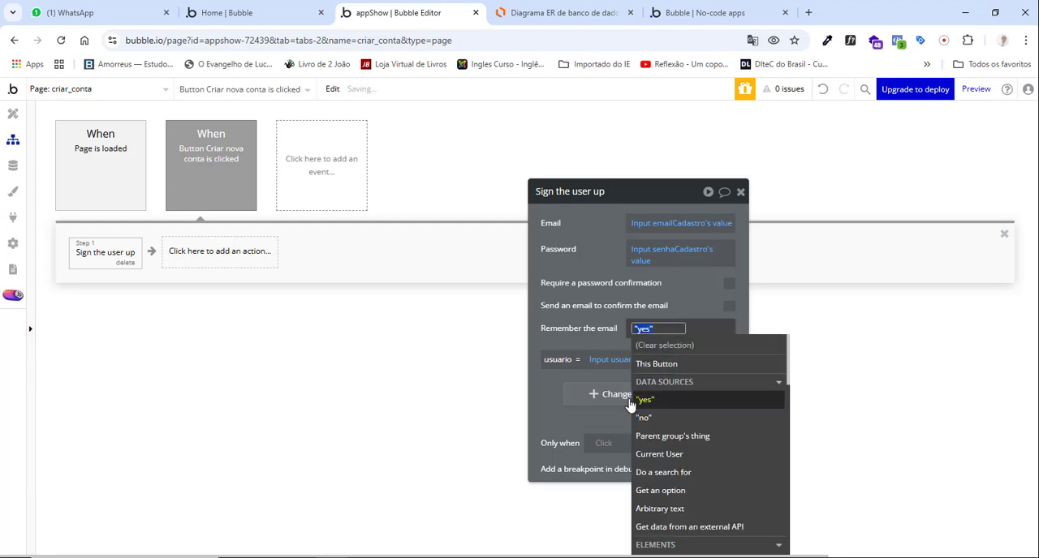
left_click(557, 385)
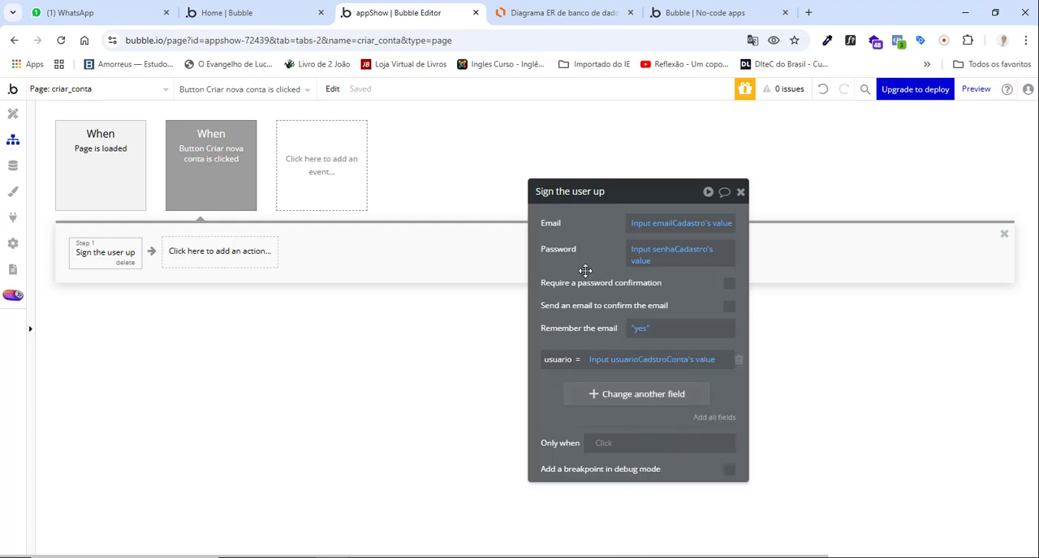
left_click(740, 193)
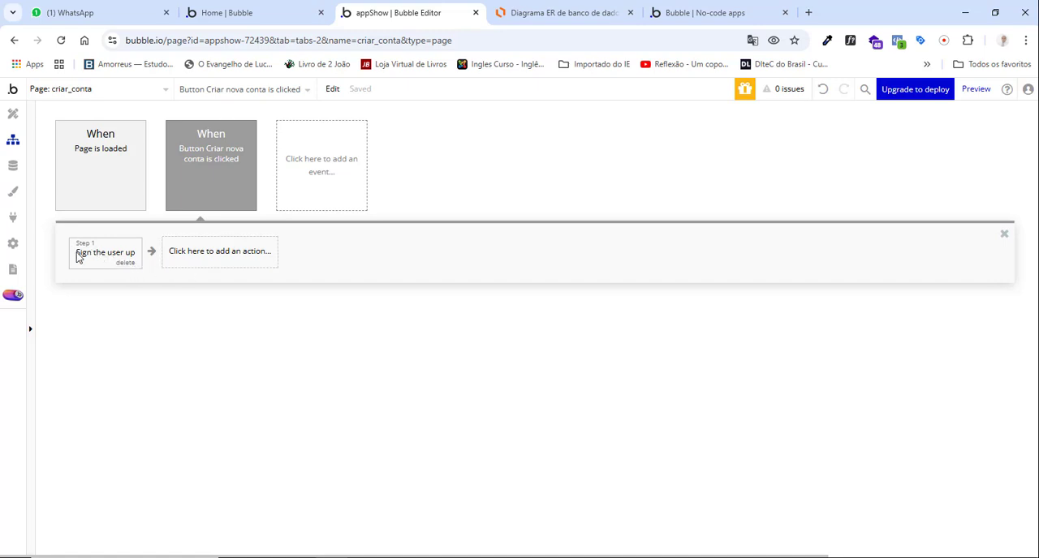
Add a Go to page action after the sign-up action with index as its destination.
left_click(188, 260)
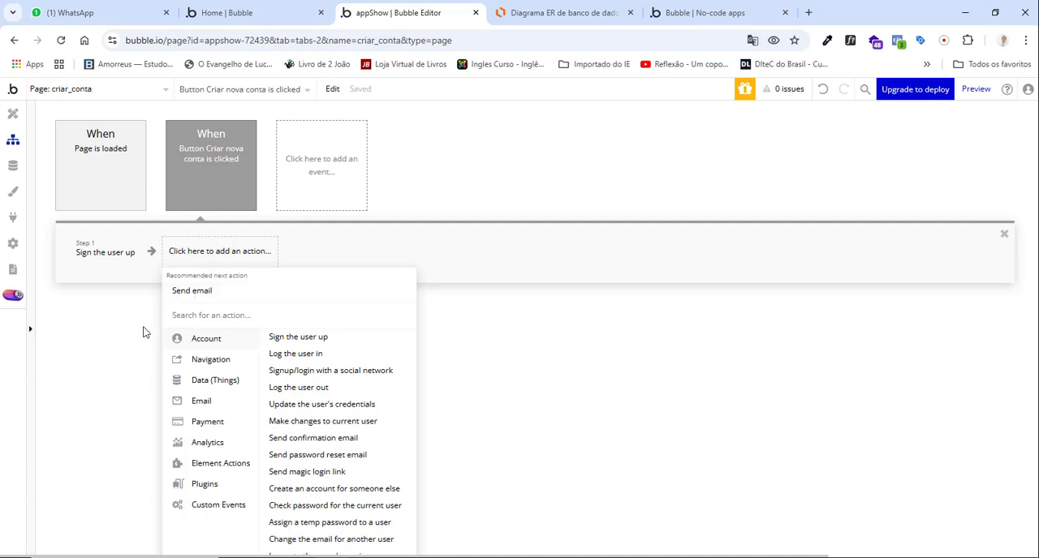
mouse_move(202, 362)
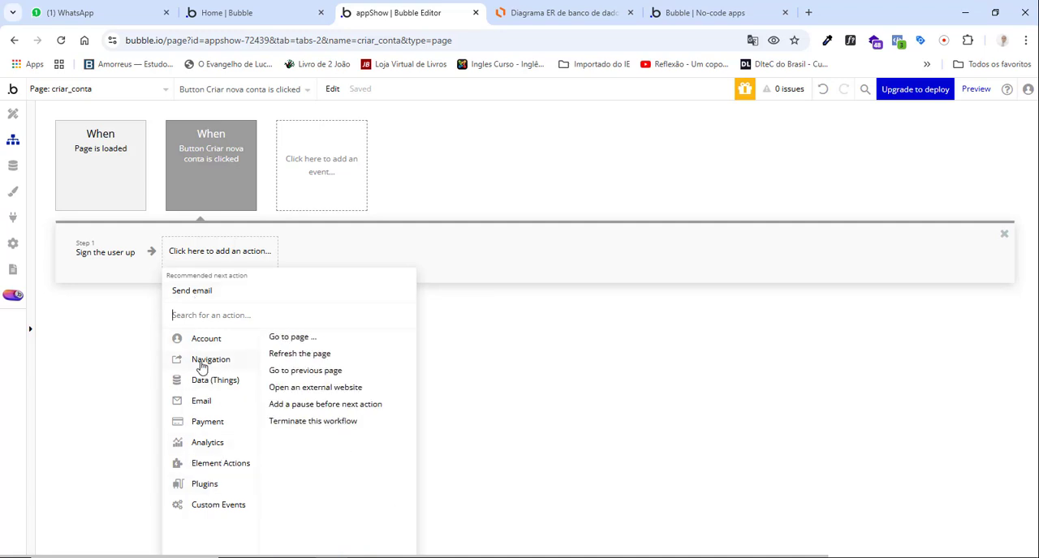
left_click(285, 339)
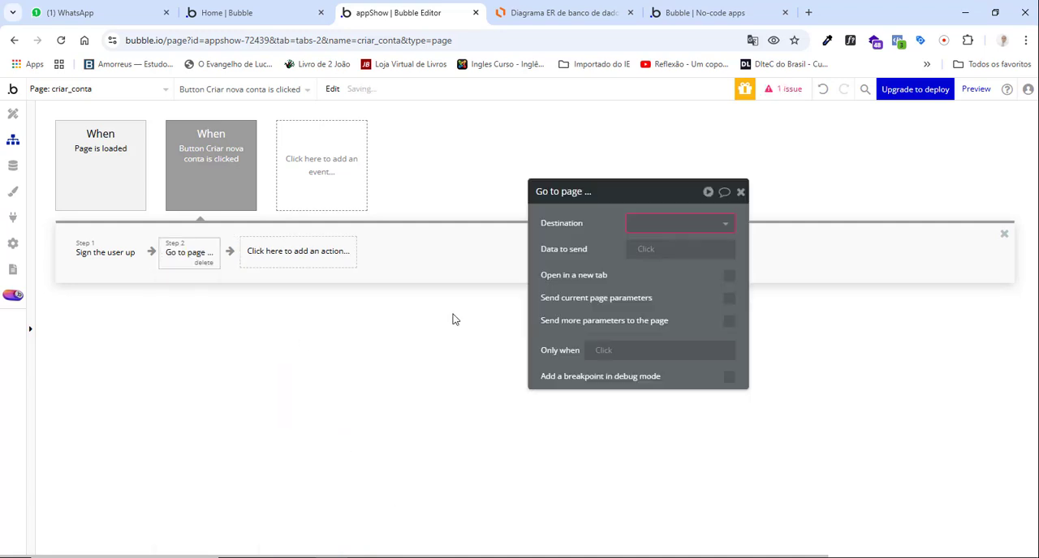
left_click(638, 229)
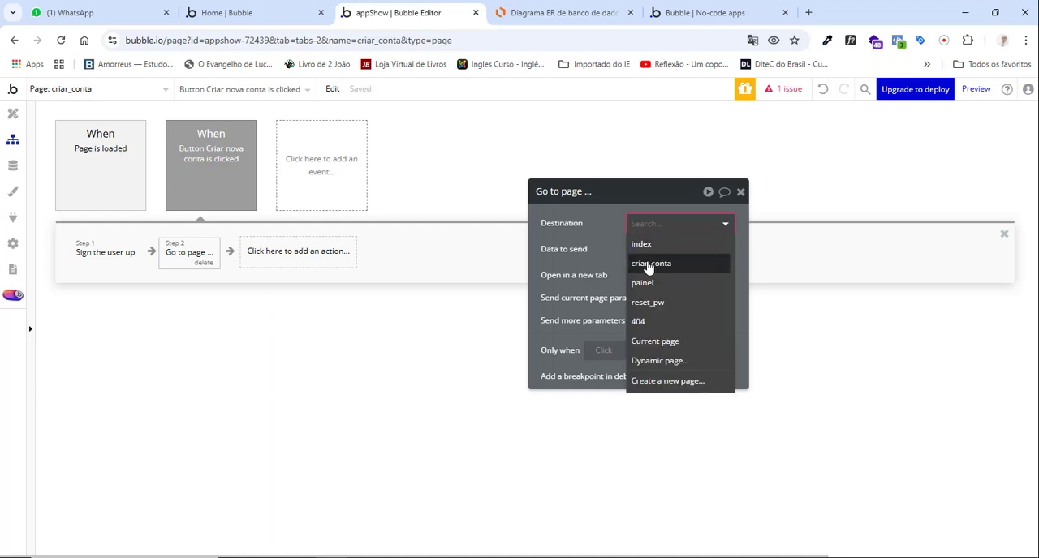
left_click(647, 245)
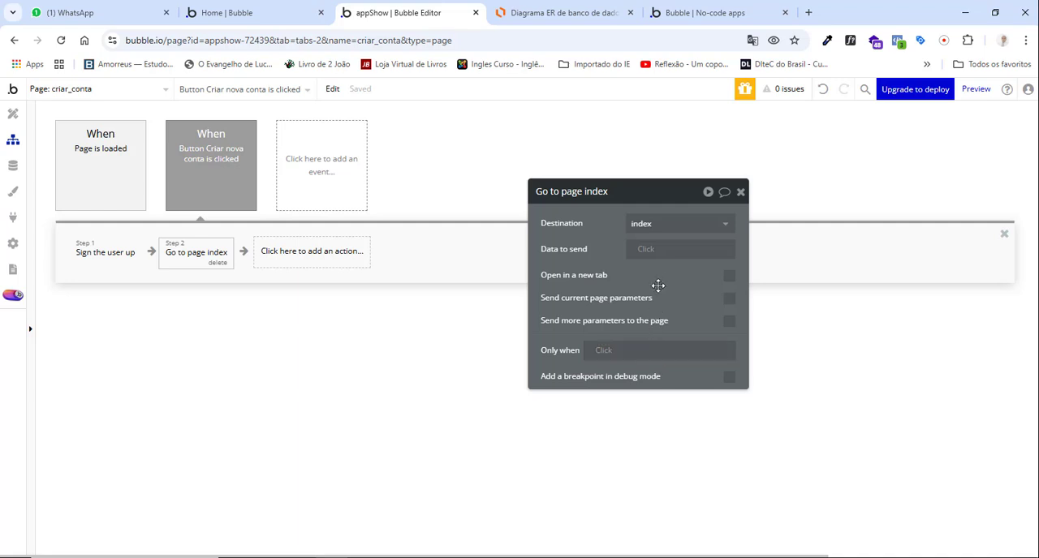
left_click(740, 192)
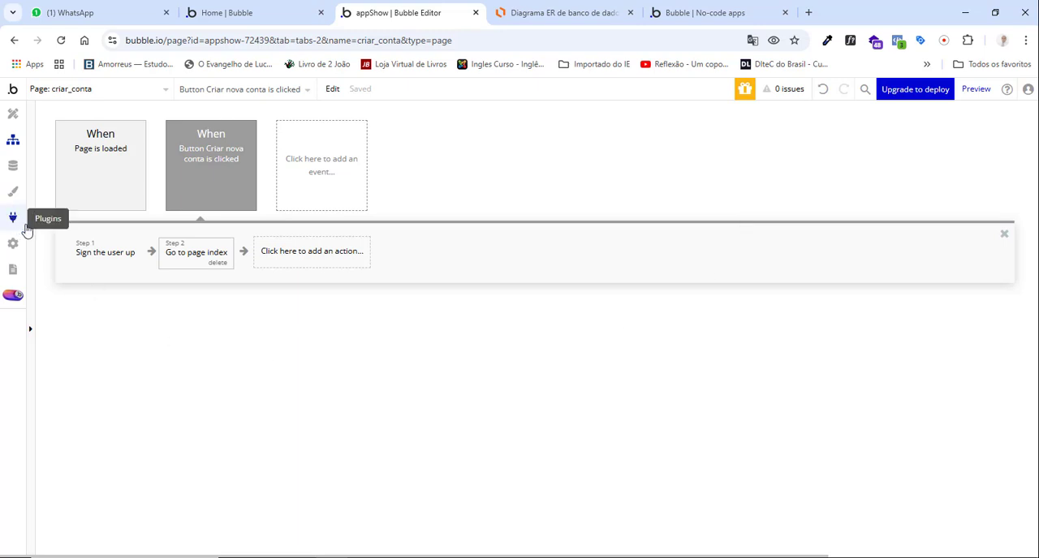
On the index page, create a click workflow for the Entrar no sistema button with a Log the user in action.
left_click(118, 91)
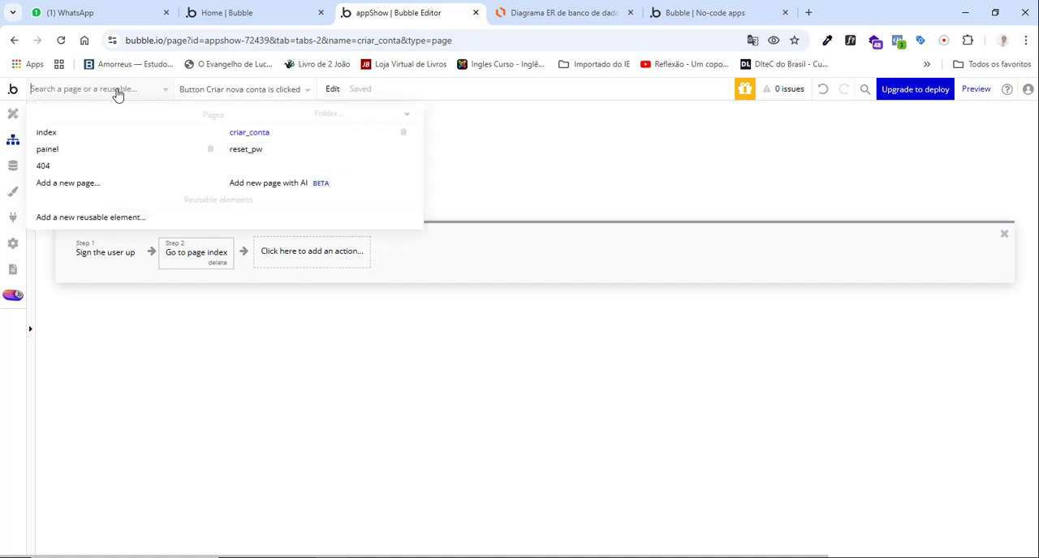
left_click(49, 135)
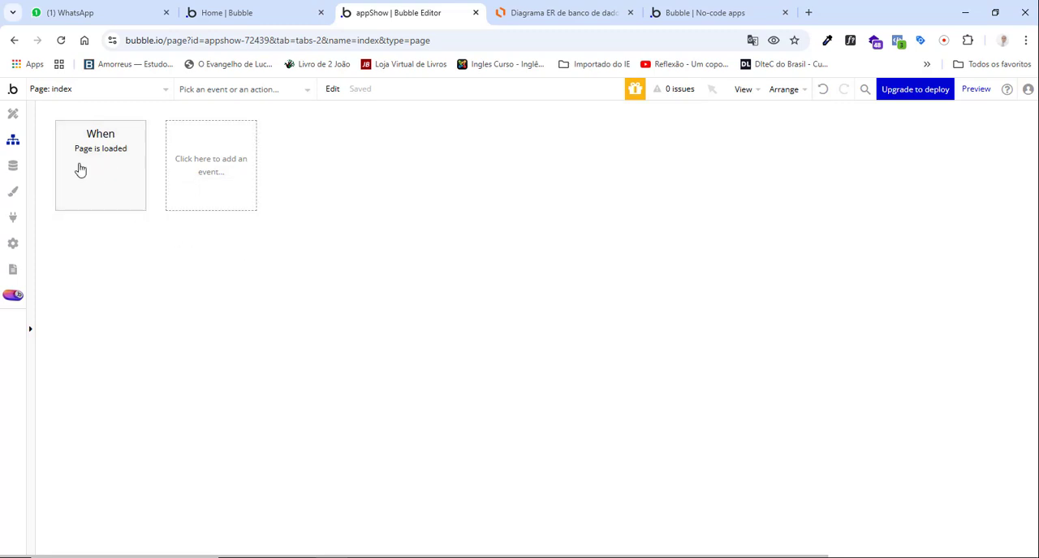
left_click(16, 118)
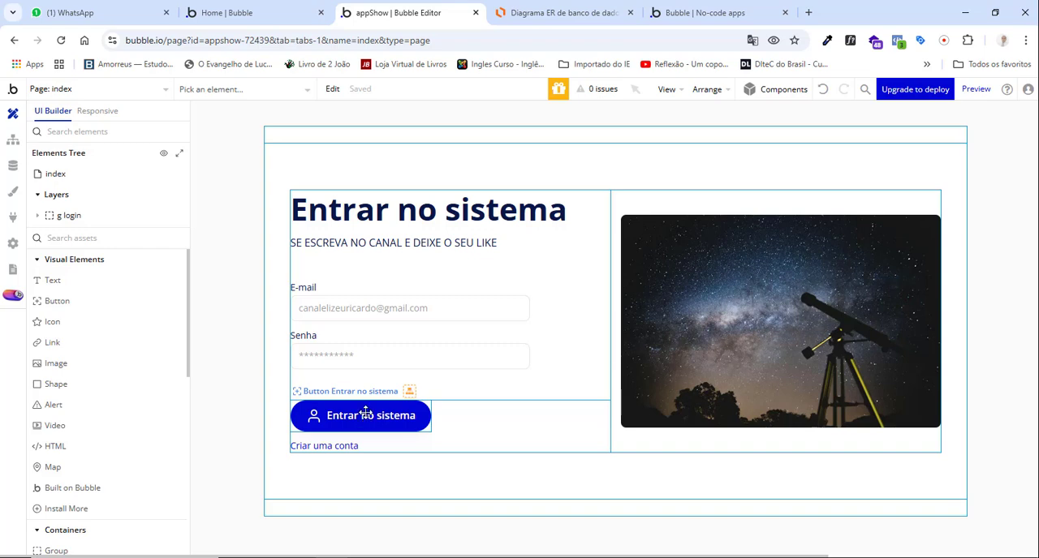
double_click(366, 412)
left_click(639, 358)
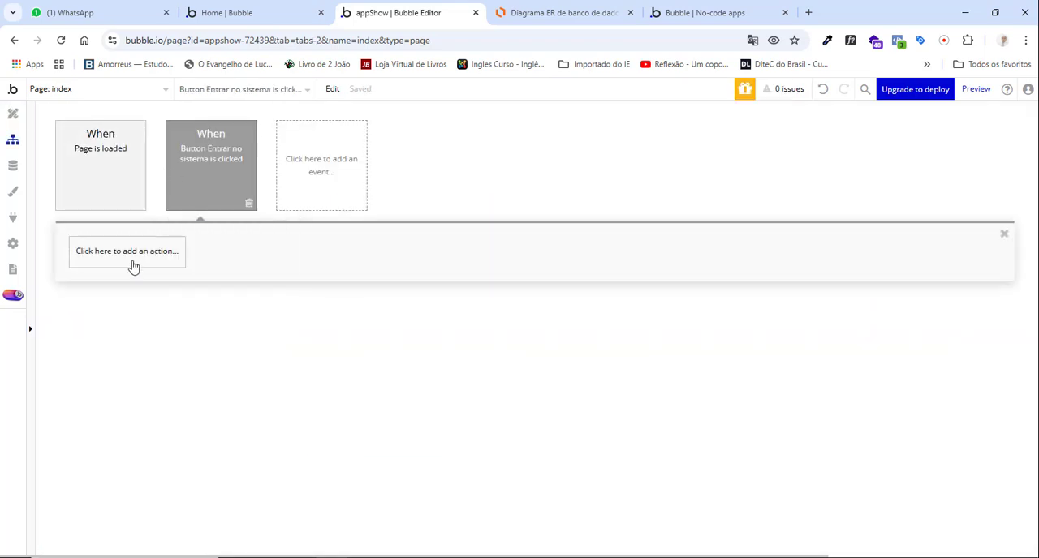
left_click(134, 268)
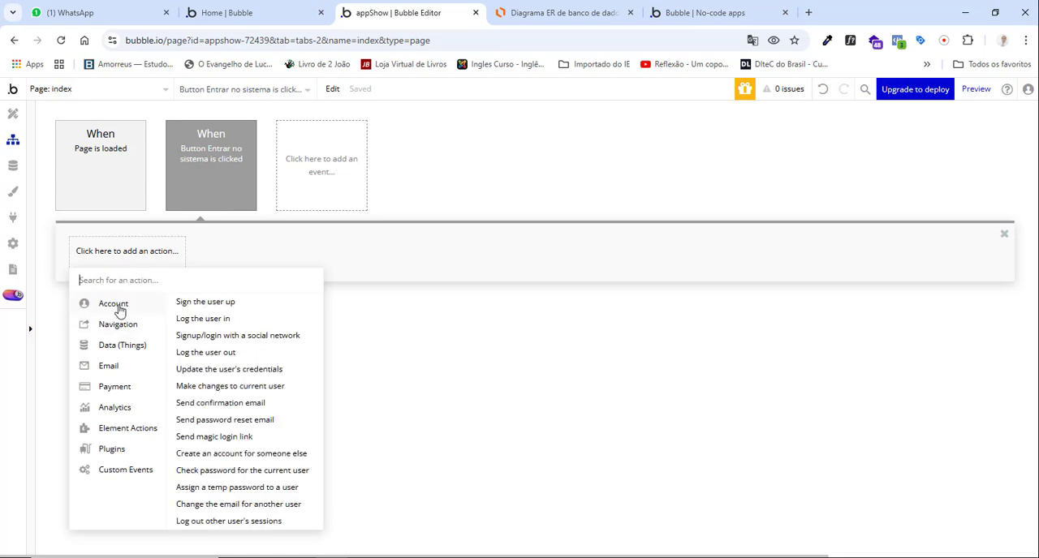
left_click(203, 321)
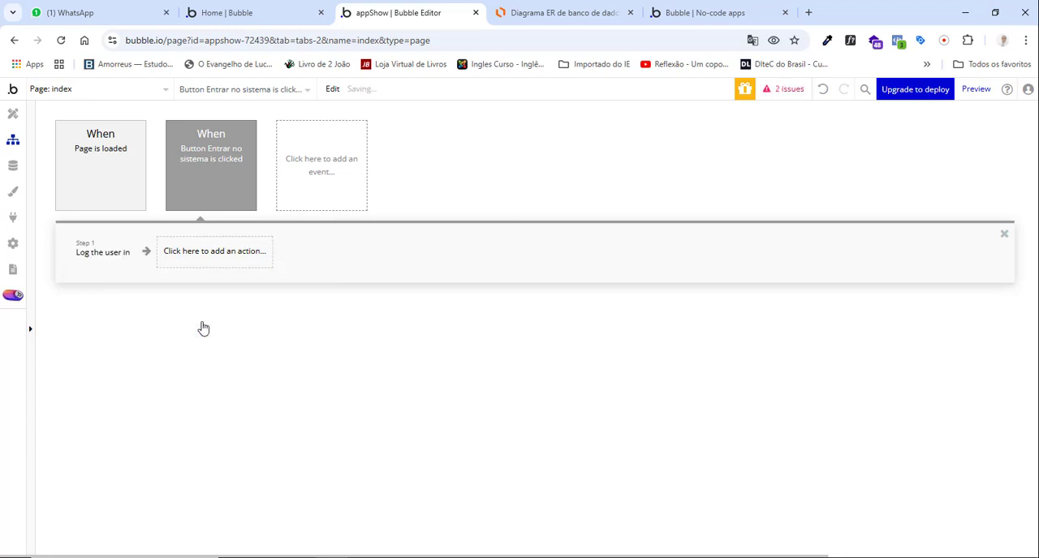
Set the Email of the Log the user in action to Input Email (Log in)'s value.
left_click(648, 226)
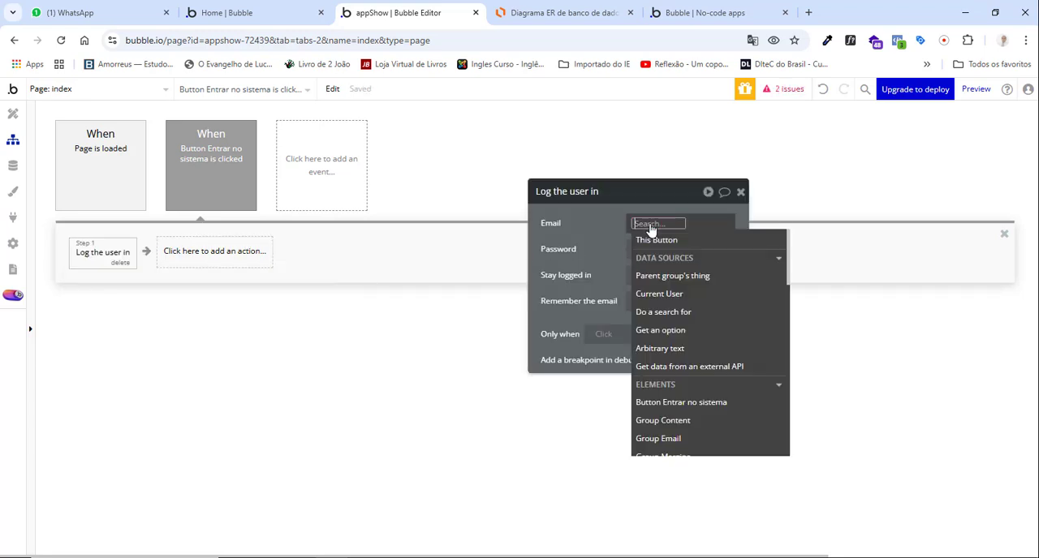
type("em")
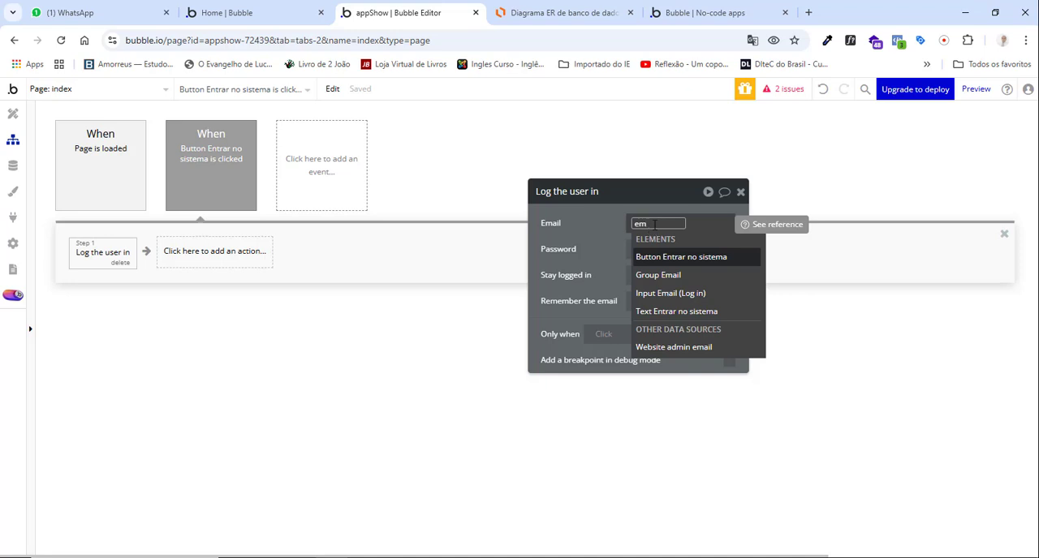
left_click(696, 296)
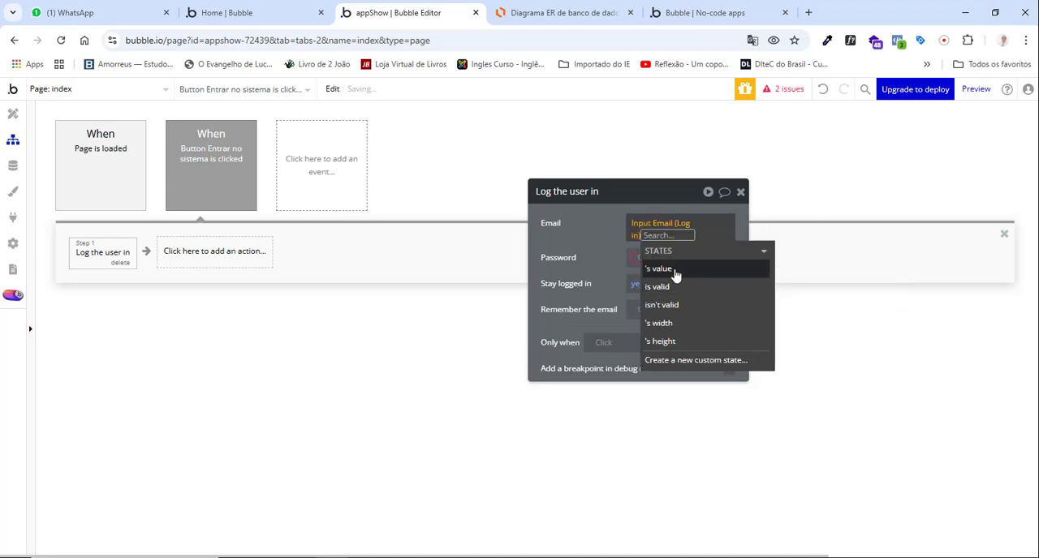
left_click(673, 268)
left_click(582, 235)
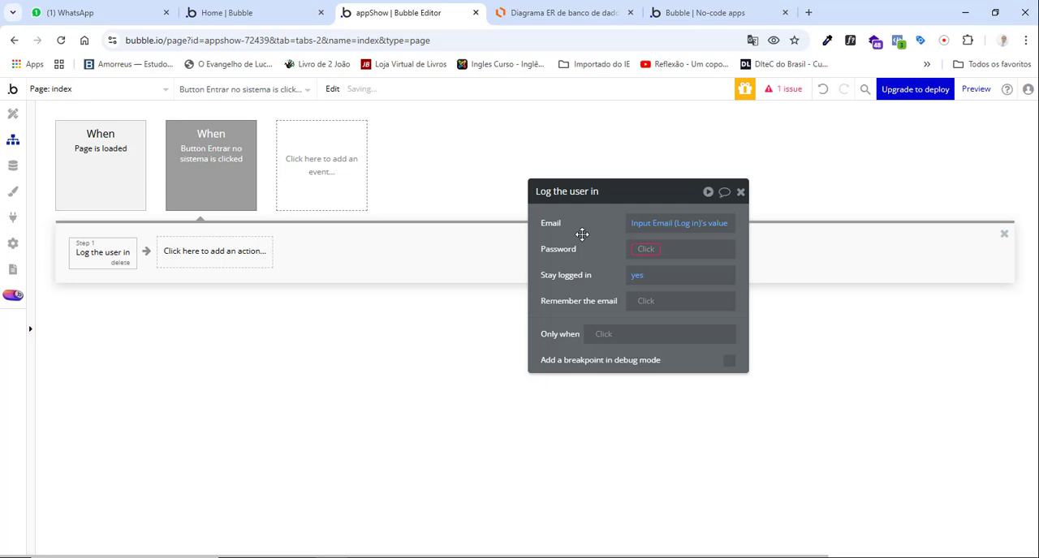
Set the login action's Password to Input Password (Log in)'s value and Remember the email to "yes".
left_click(647, 250)
type("sen")
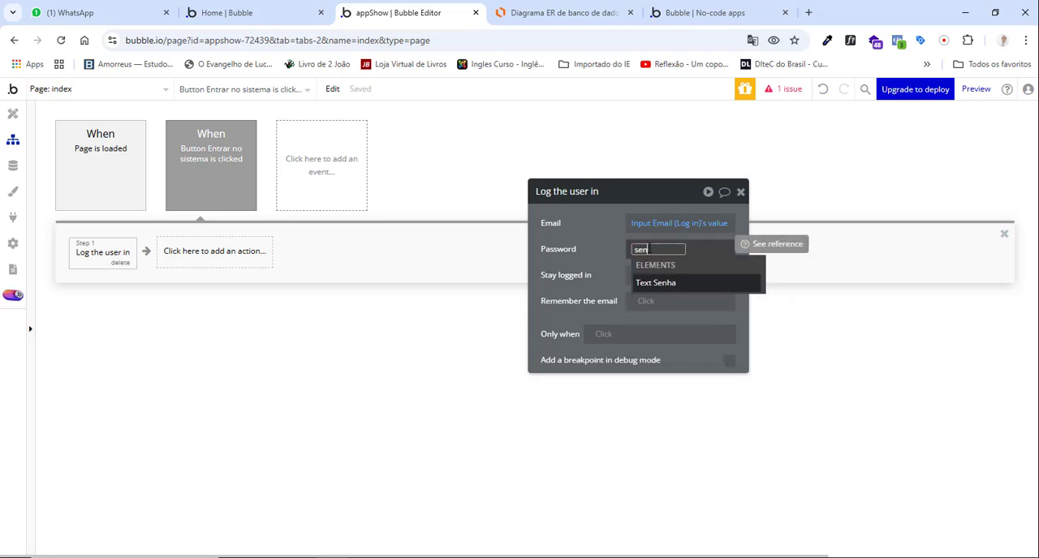
key("BackSpace")
key("BackSpace")
key("BackSpace")
type("in")
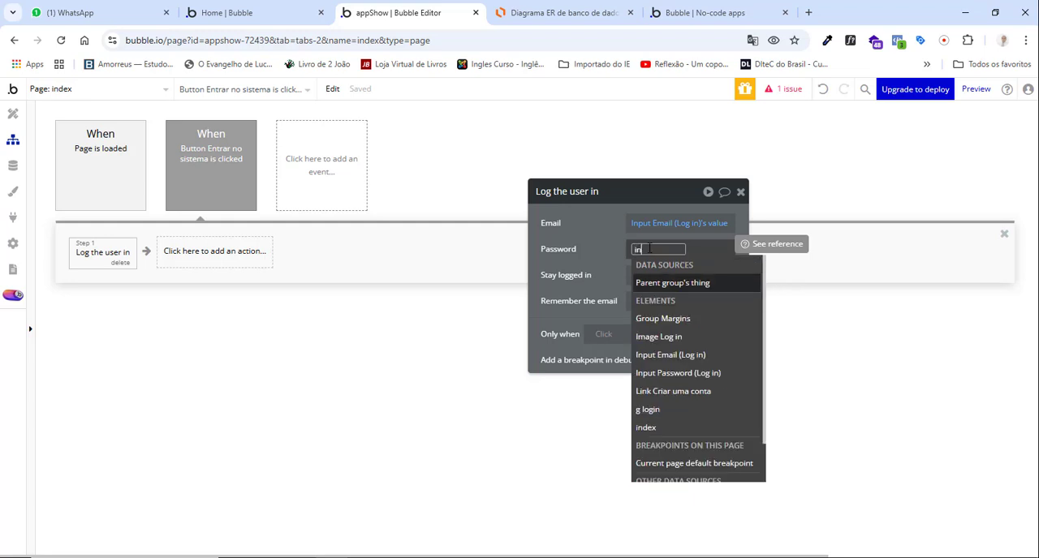
type("pu")
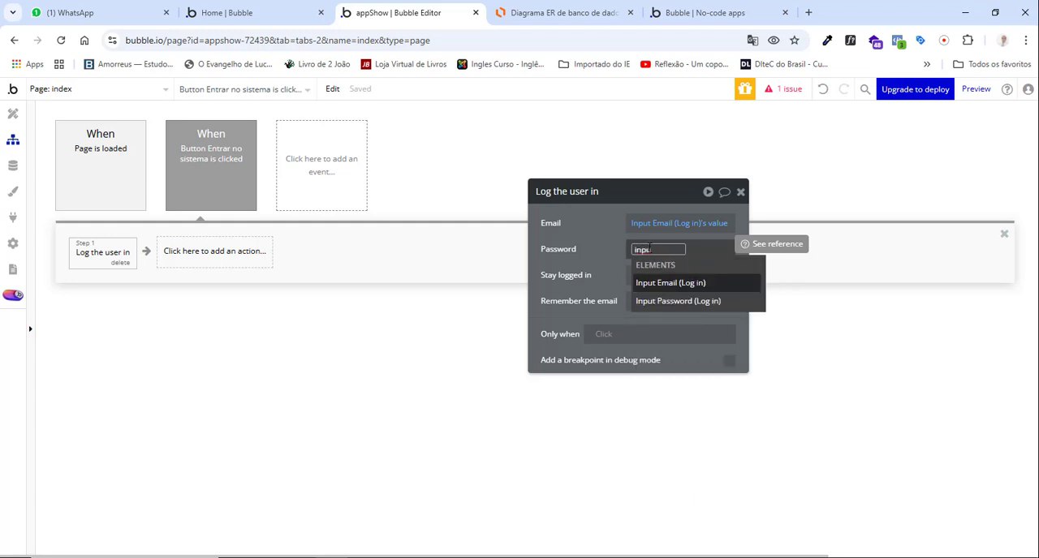
left_click(676, 303)
left_click(659, 300)
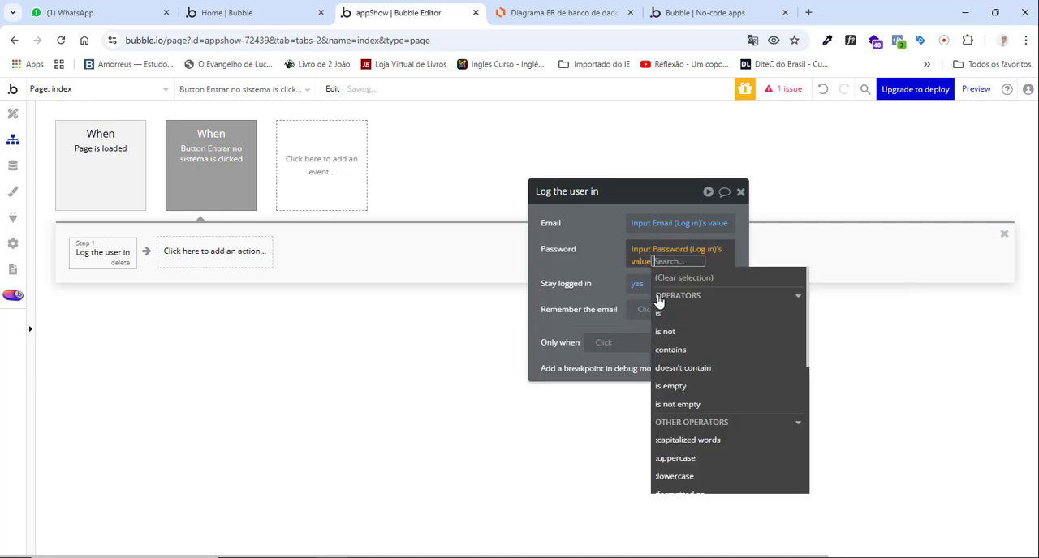
left_click(594, 275)
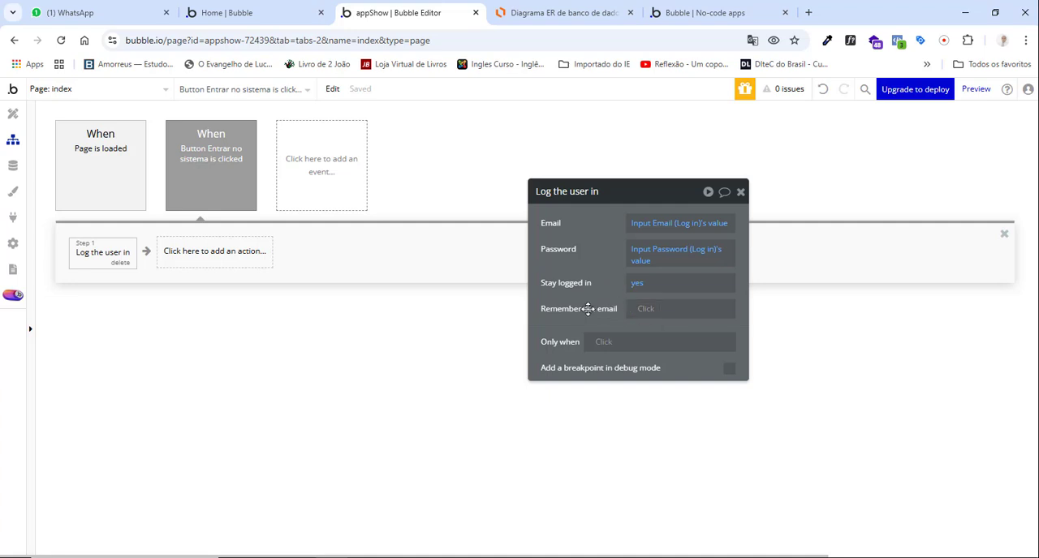
left_click(638, 310)
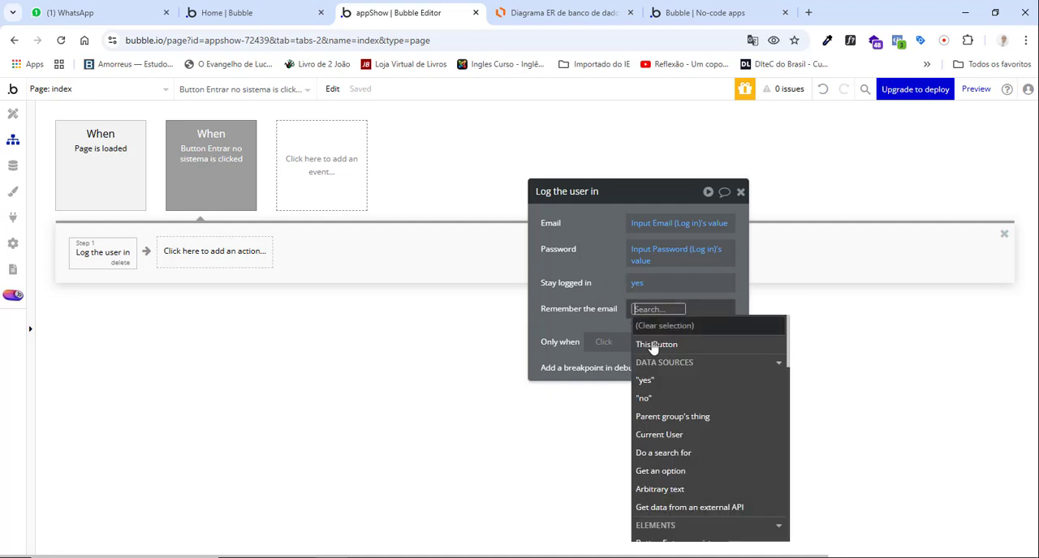
left_click(654, 385)
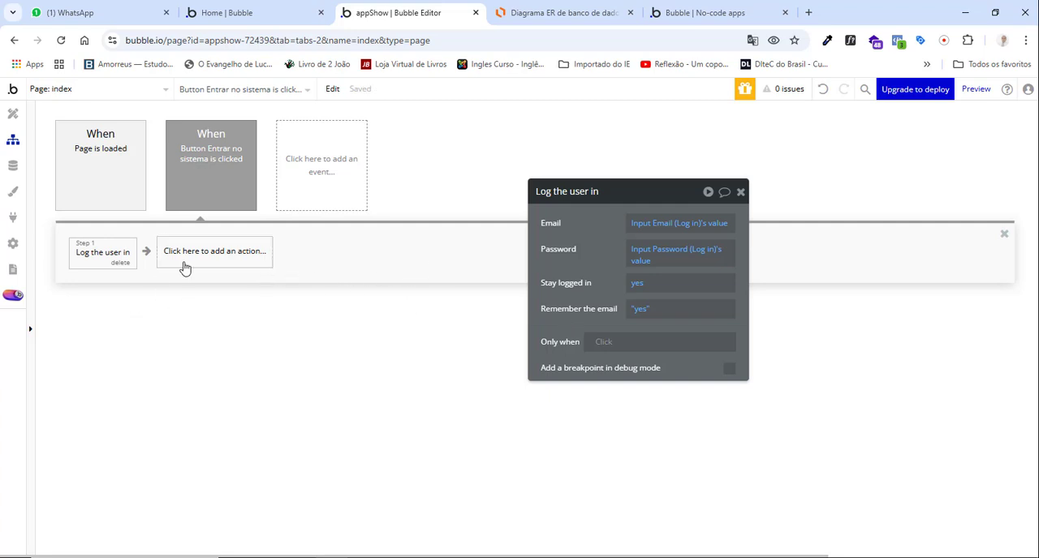
Add a Go to page action after the login action with painel as its destination, and close its properties.
left_click(198, 254)
mouse_move(205, 325)
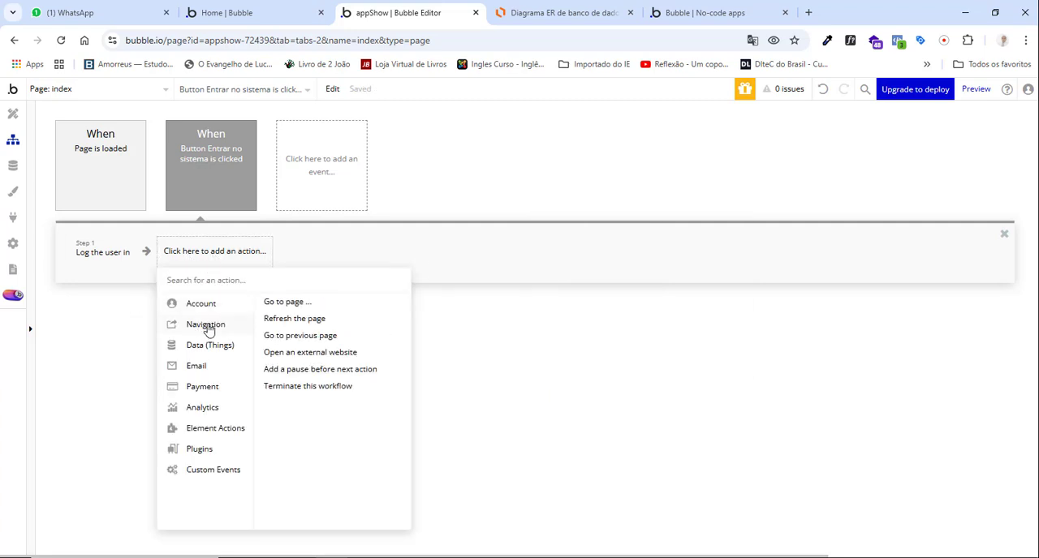
left_click(276, 302)
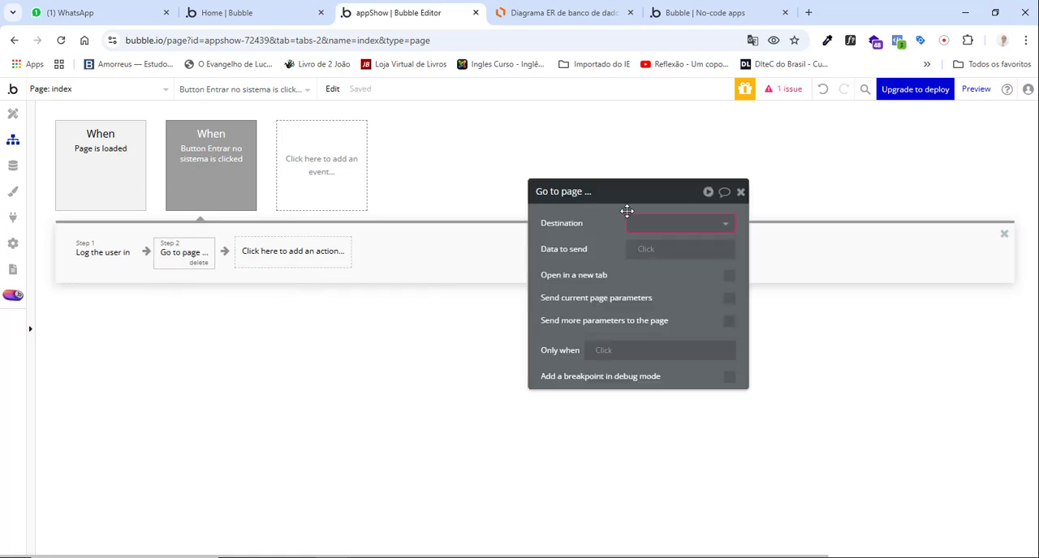
left_click(638, 224)
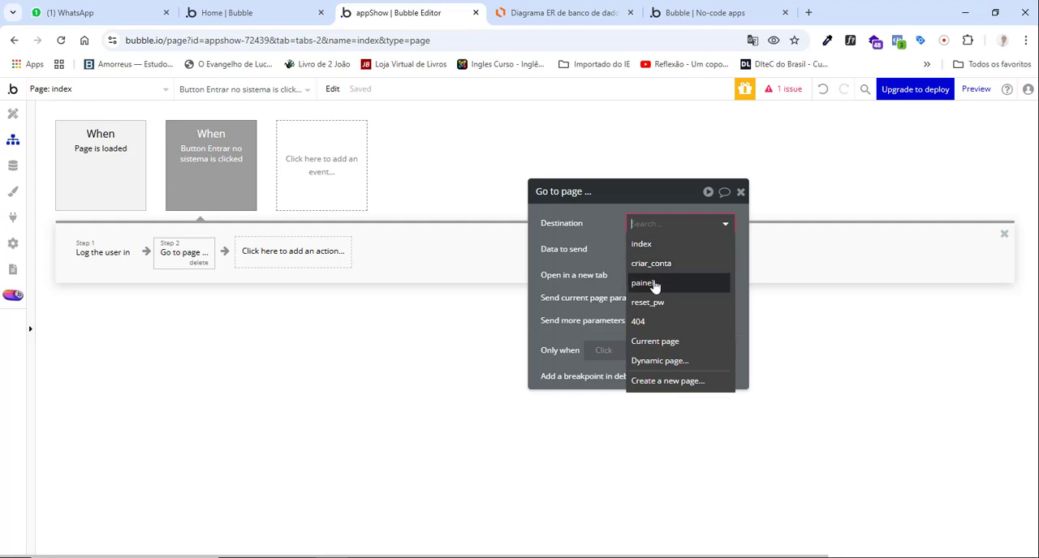
left_click(650, 284)
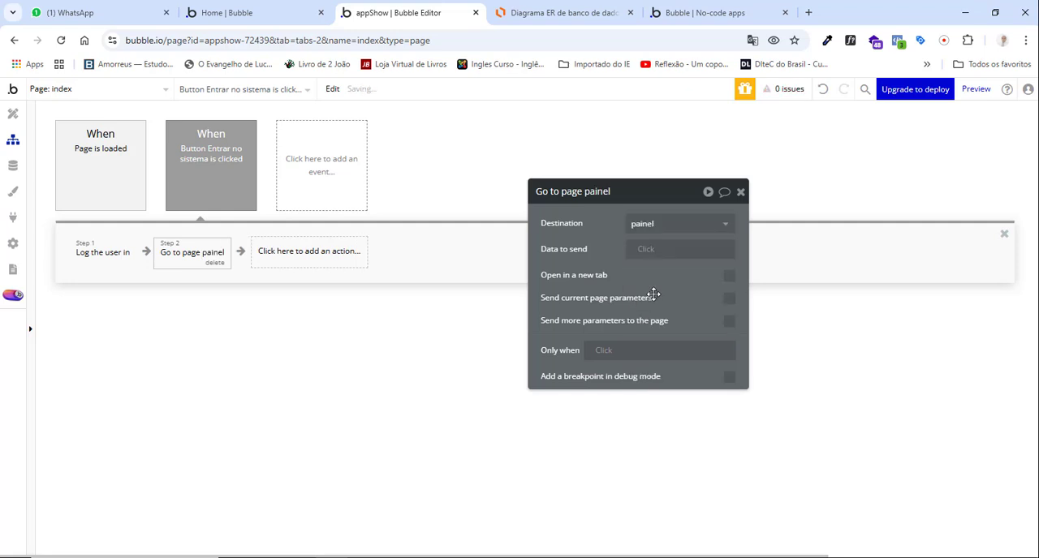
left_click(740, 193)
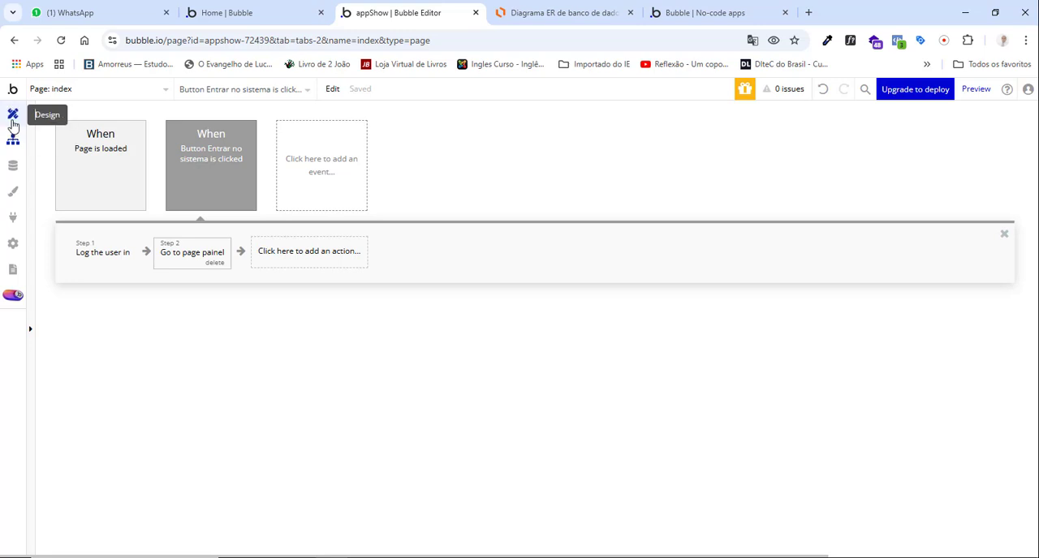
Switch to the criar_conta page and preview it in the browser.
left_click(79, 95)
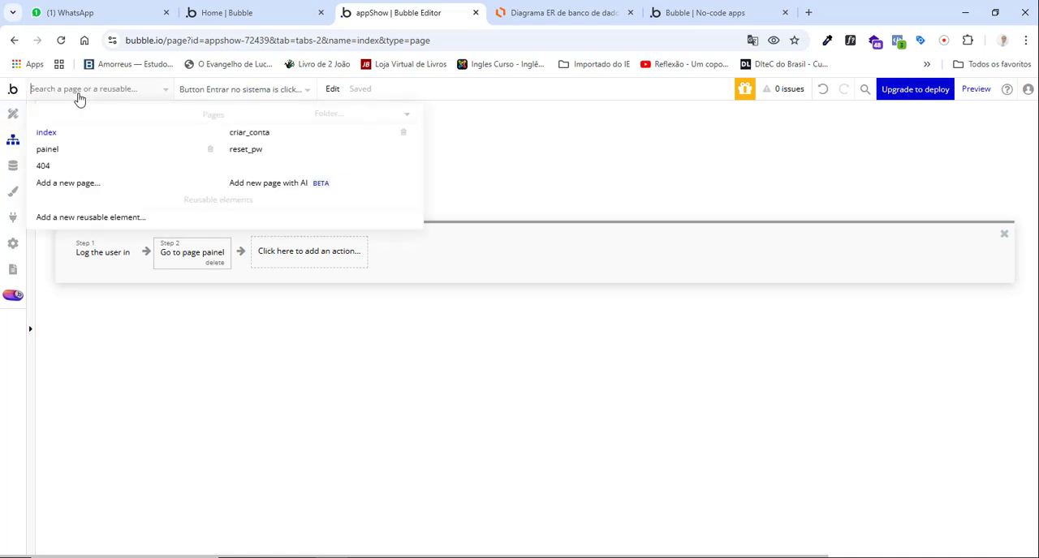
left_click(254, 136)
left_click(974, 93)
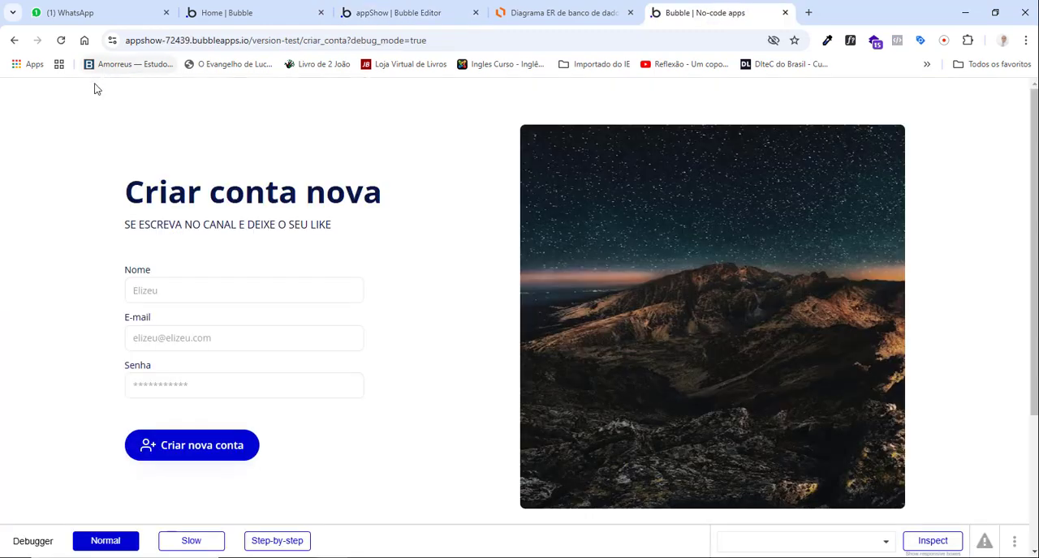
Try to create an account in the previewed sign-up form by entering the full name, e-mail and account password.
left_click(220, 292)
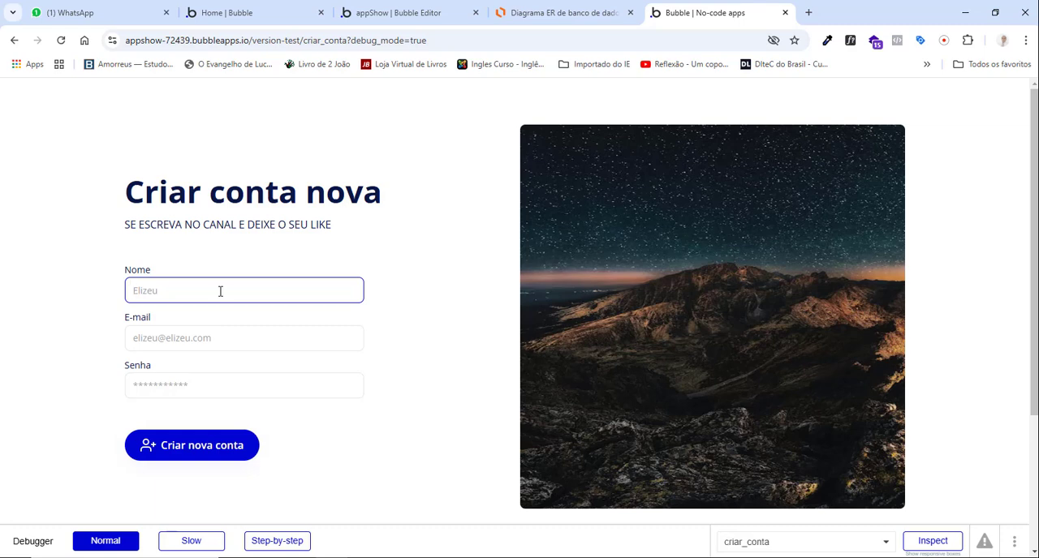
left_click(232, 334)
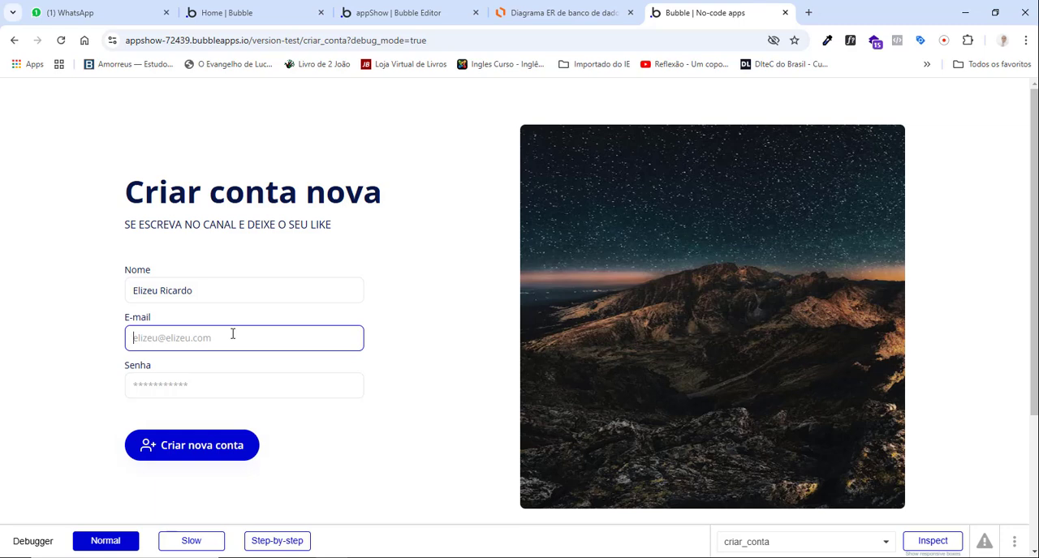
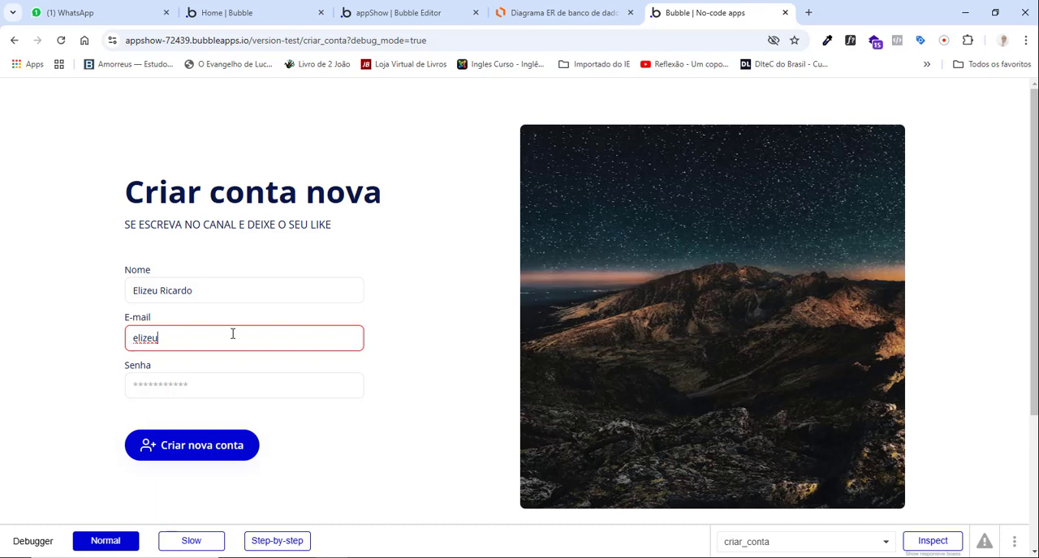
key("Tab")
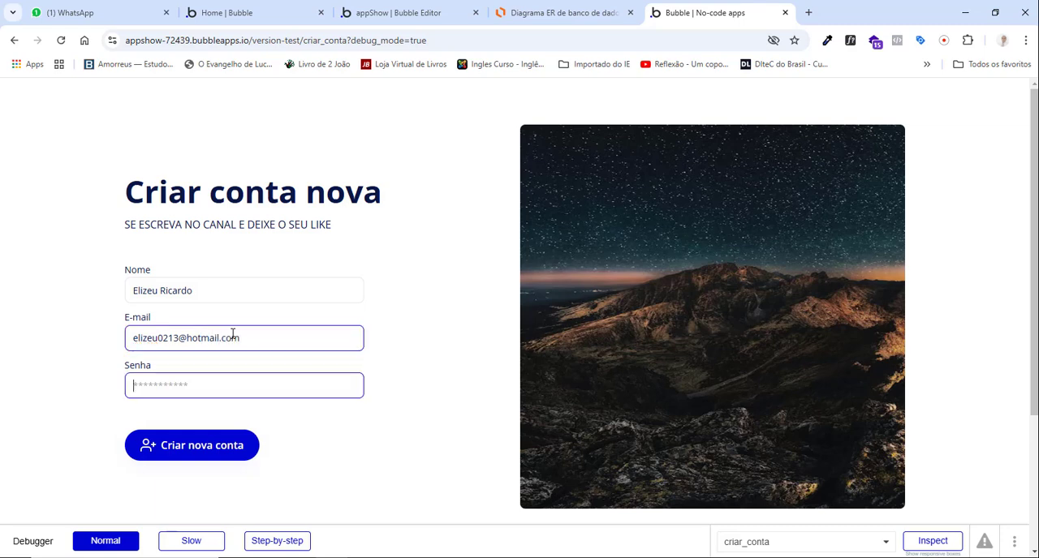
type("12")
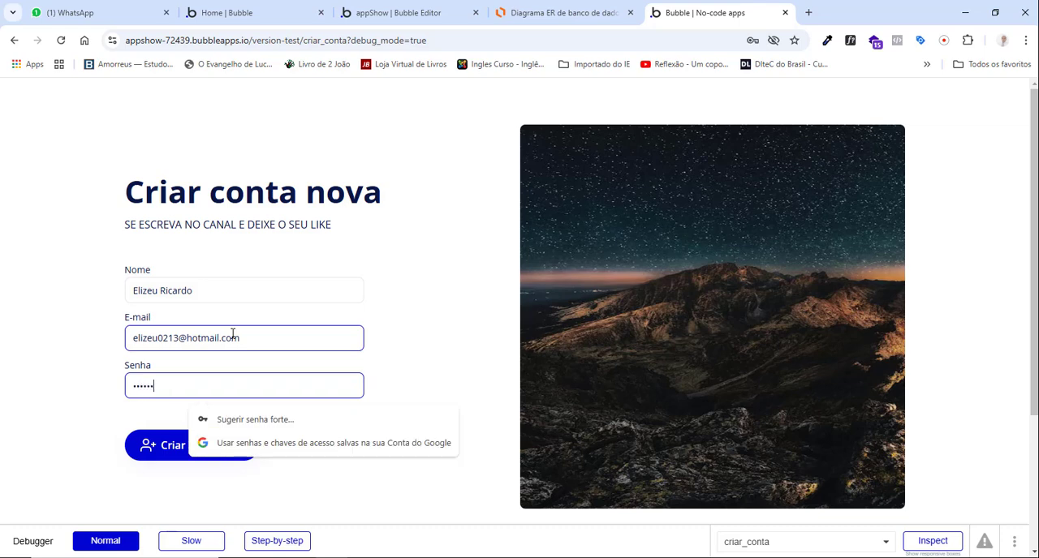
left_click(171, 449)
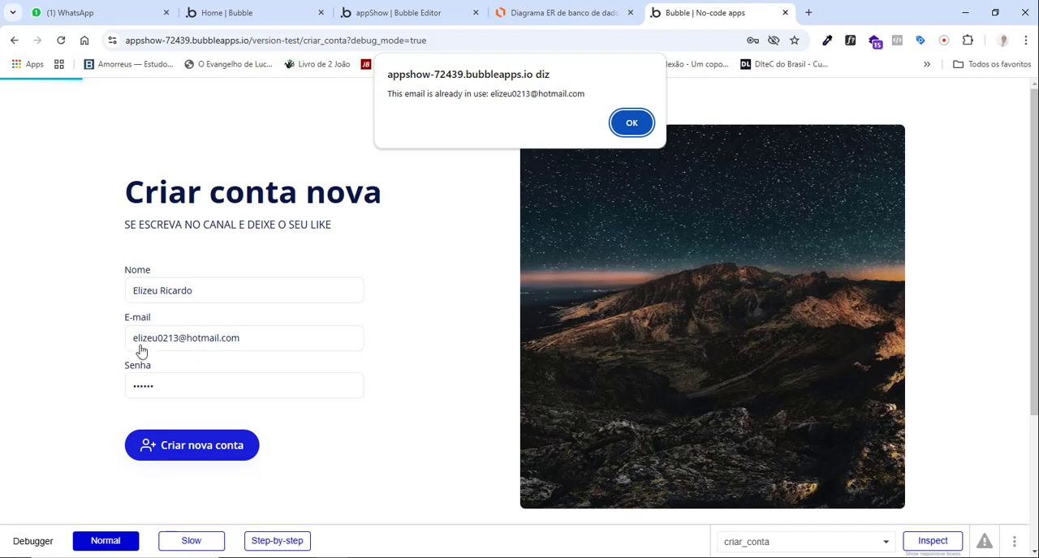
left_click(641, 123)
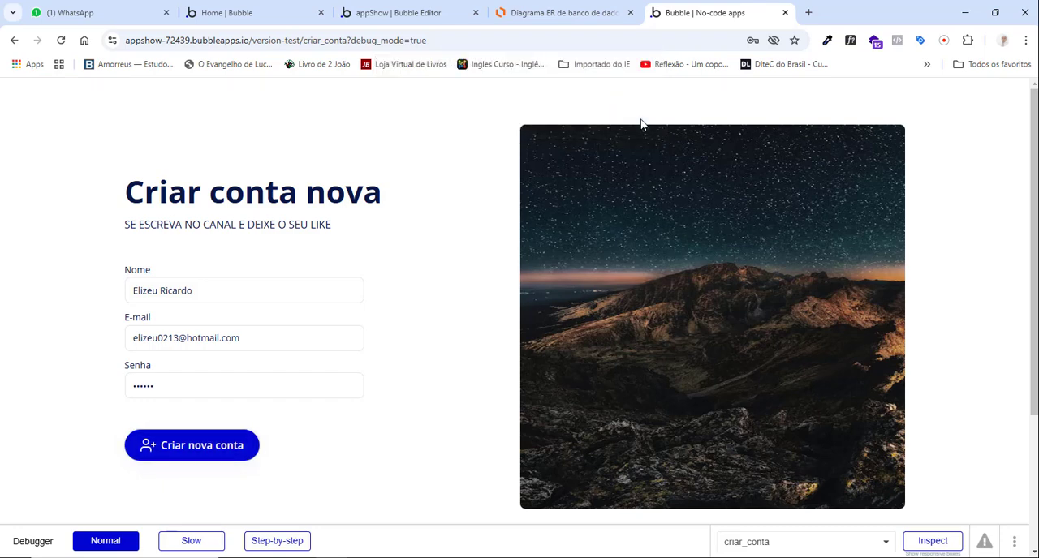
Return to the Bubble editor and delete all entries from the All Users app data in the development version.
left_click(385, 12)
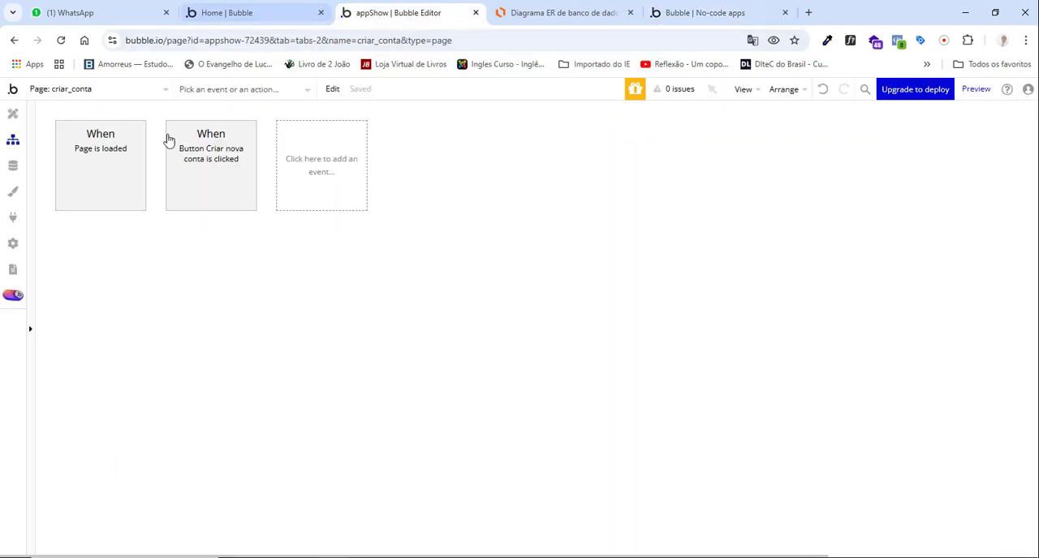
left_click(13, 165)
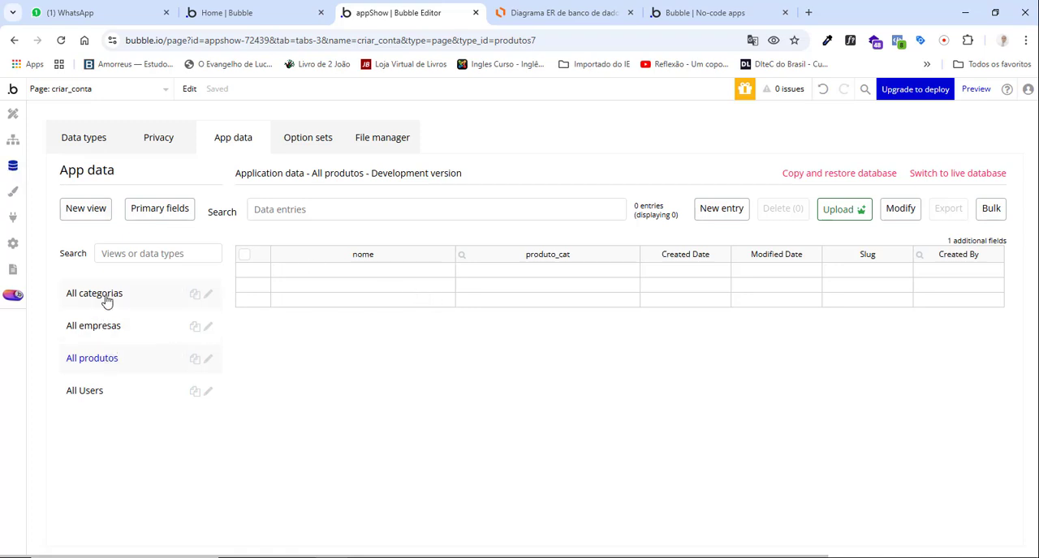
left_click(93, 393)
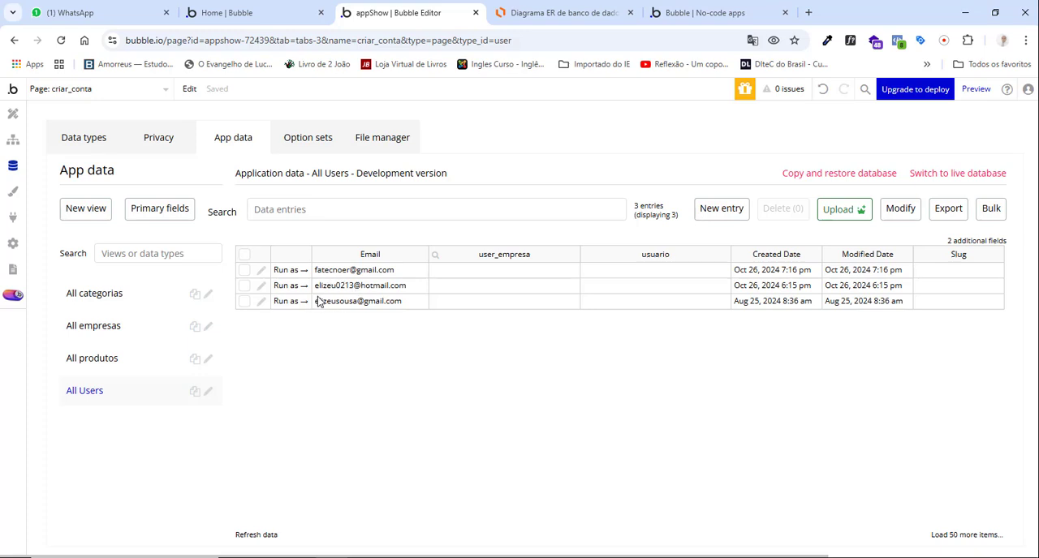
left_click(243, 258)
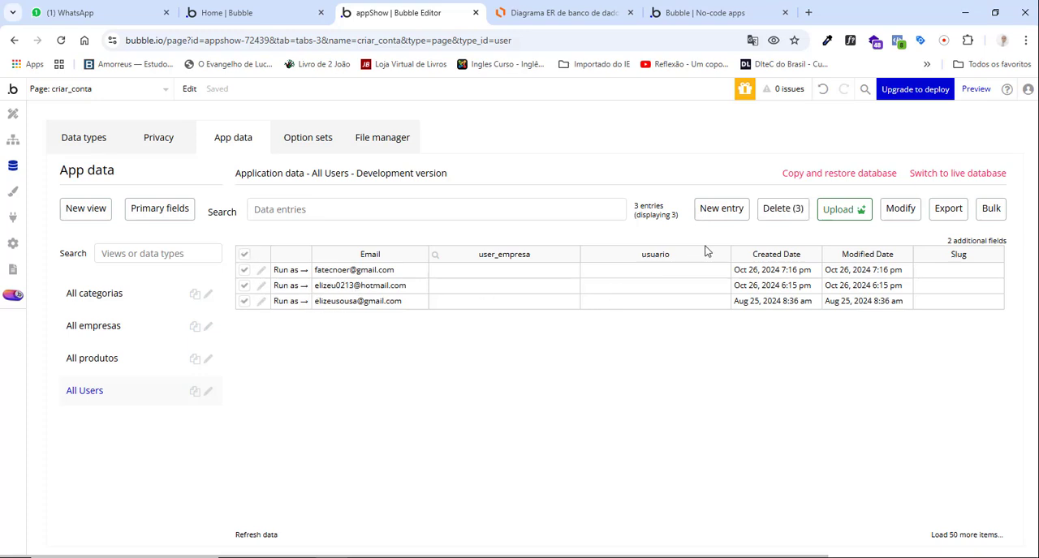
left_click(782, 209)
left_click(537, 232)
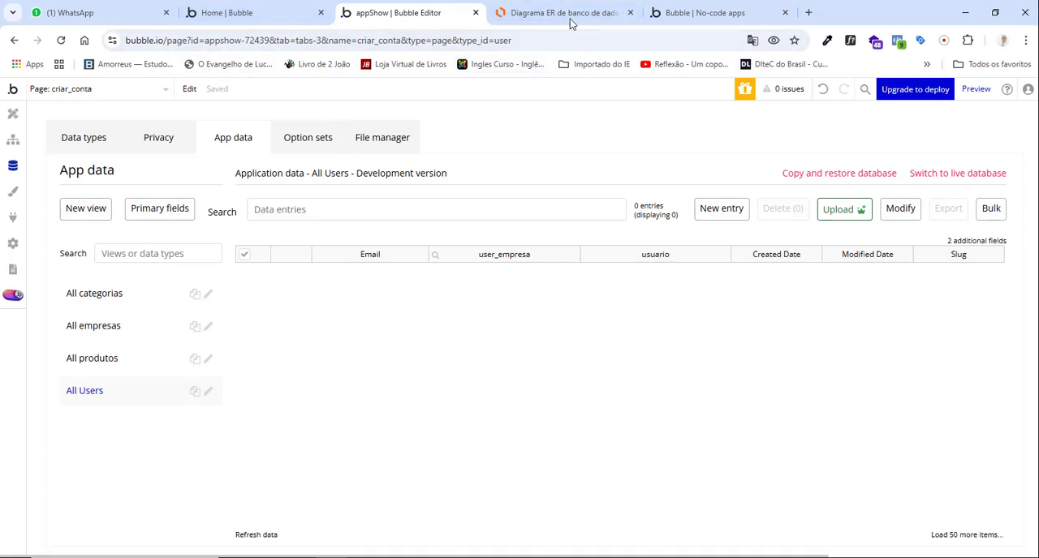
Switch to the criar_conta preview and reload it with the debug_mode=true parameter removed from its address.
left_click(682, 14)
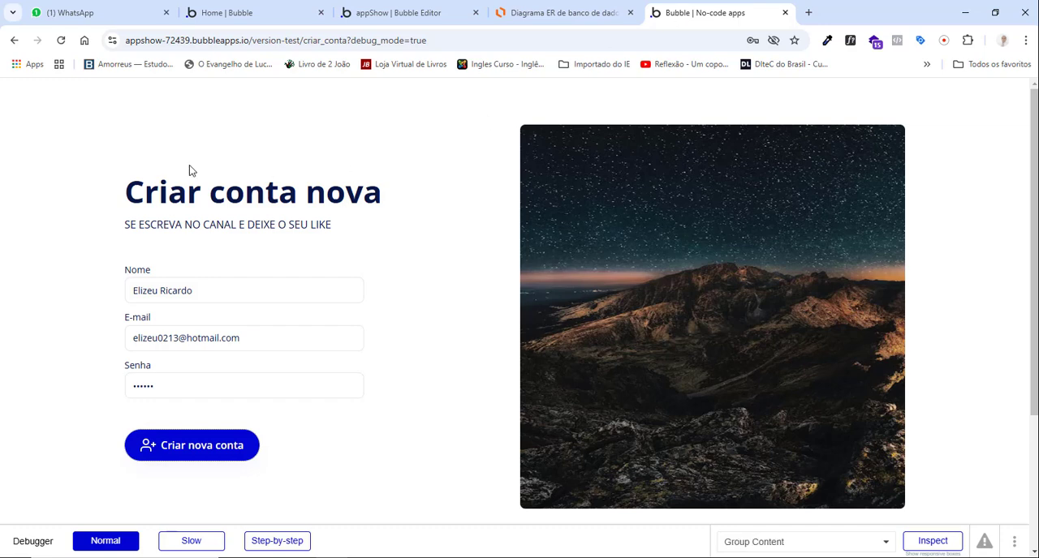
left_click(481, 40)
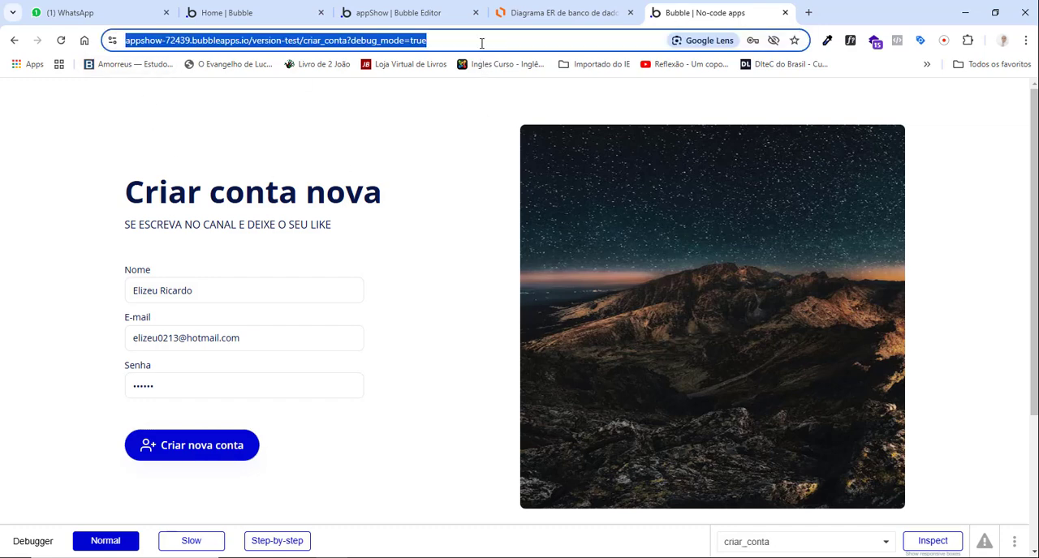
left_click(480, 40)
key("BackSpace")
key("BackSpace")
key("BackSpace")
key("BackSpace")
key("BackSpace")
key("BackSpace")
key("BackSpace")
key("BackSpace")
key("BackSpace")
key("BackSpace")
key("BackSpace")
key("BackSpace")
key("BackSpace")
key("BackSpace")
key("BackSpace")
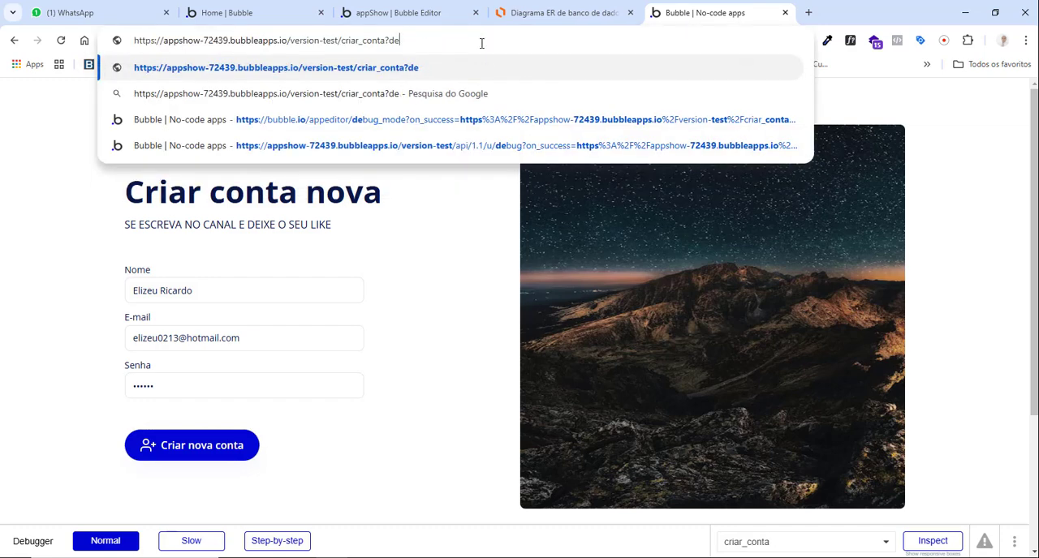
key("Return")
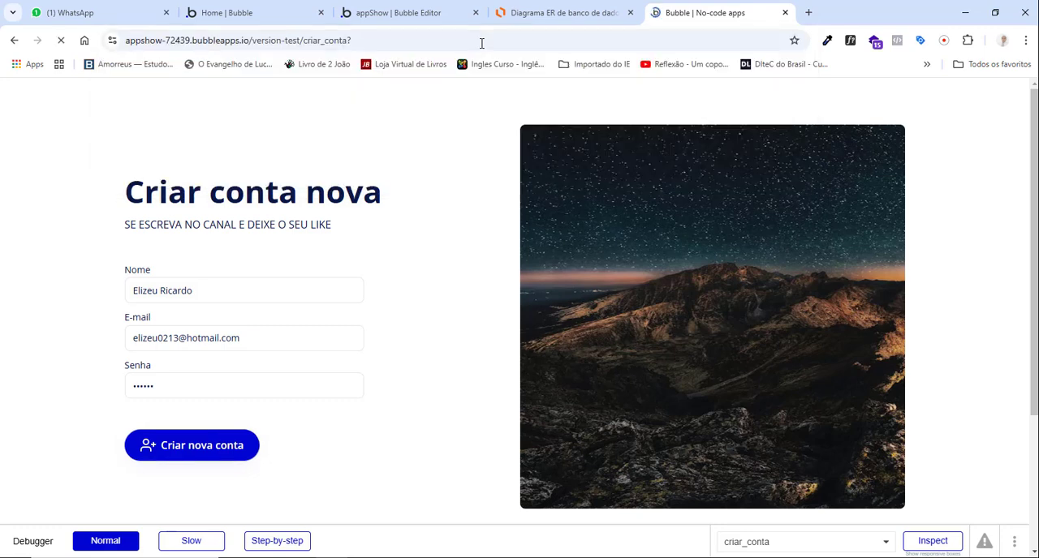
Fill in the user's first name in the Nome field of the reloaded sign-up form.
left_click(216, 298)
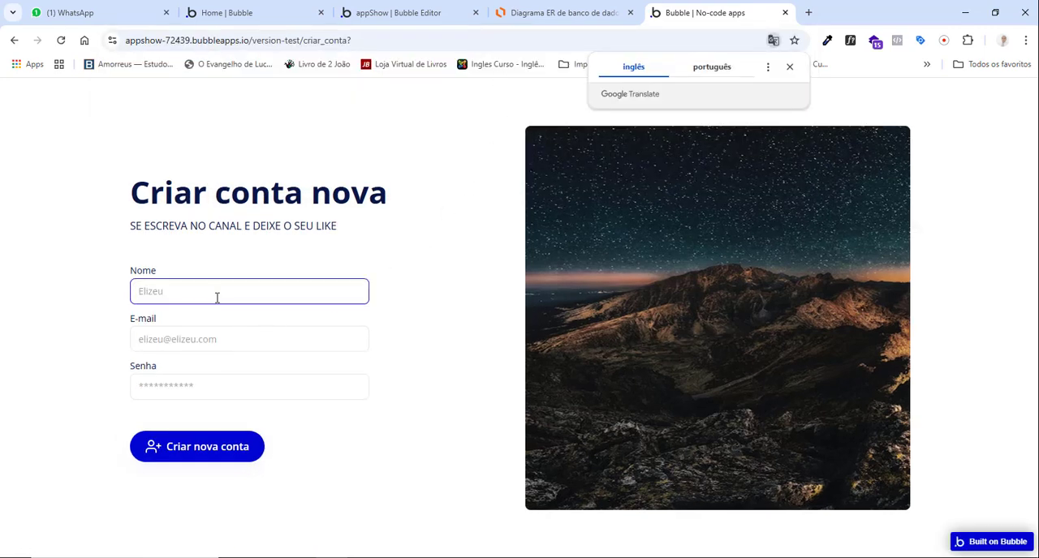
type("ELizeu")
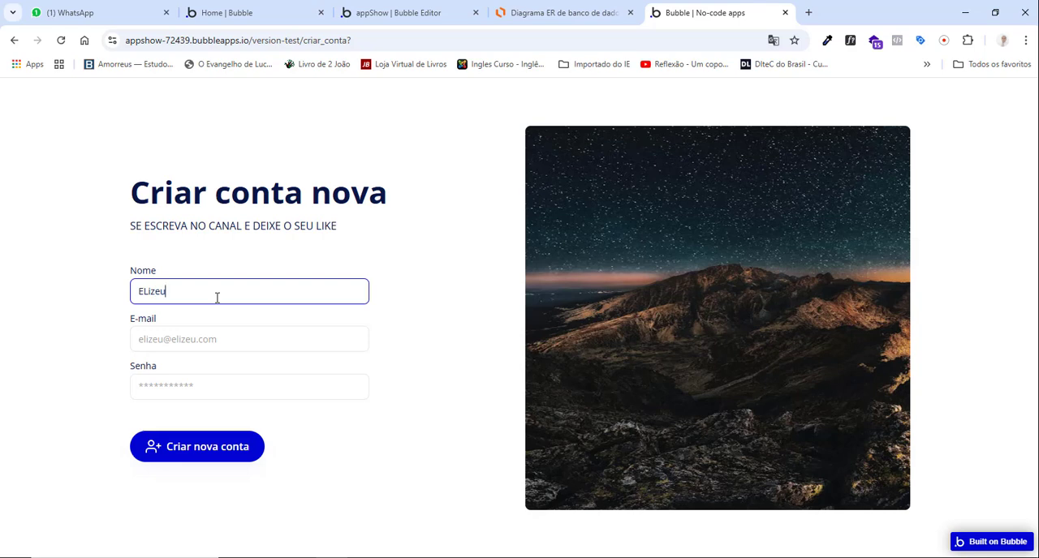
key("BackSpace")
key("BackSpace")
key("BackSpace")
key("BackSpace")
key("BackSpace")
type("lizeu")
key("Tab")
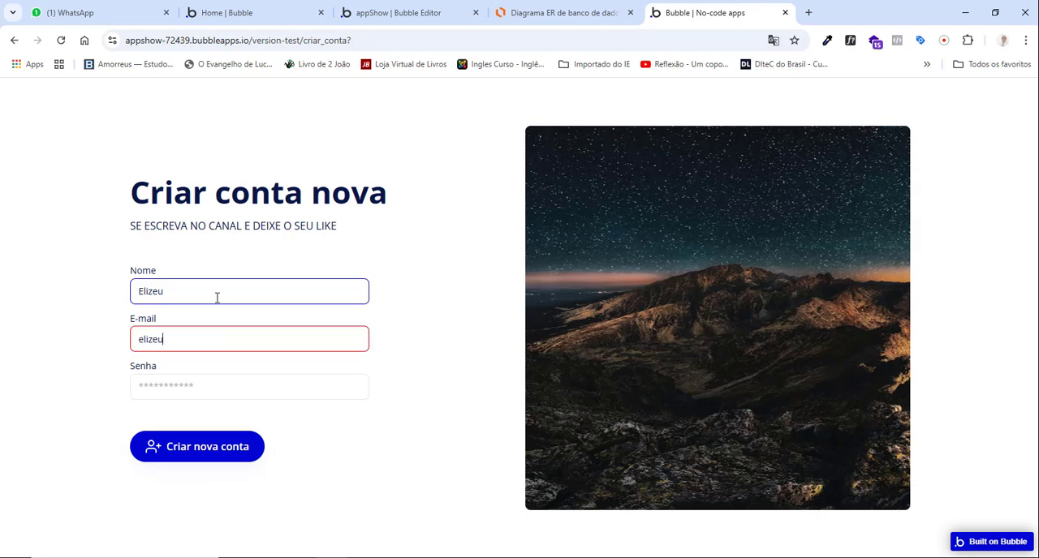
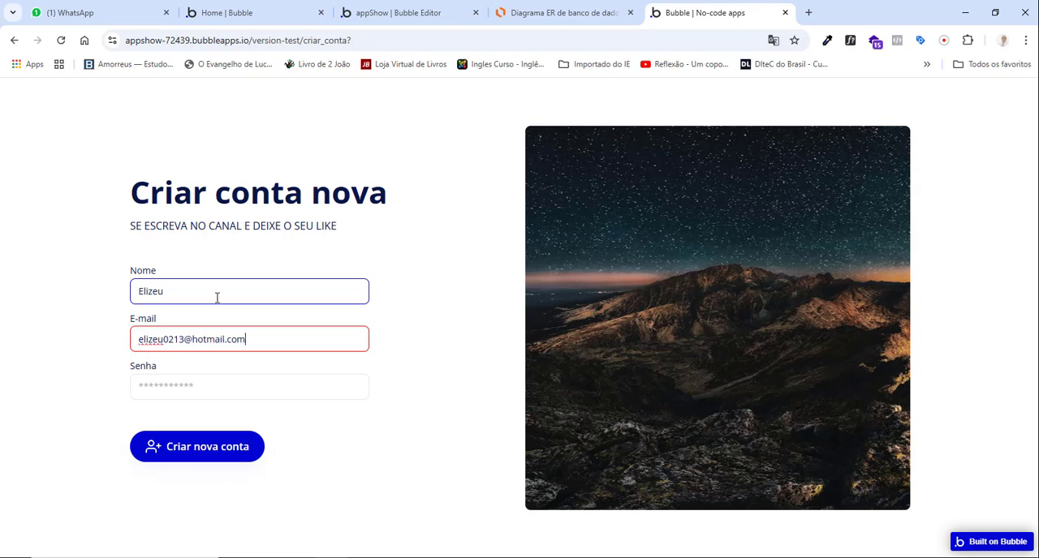
Enter the e-mail and account password in the sign-up form and submit it to create the new account.
key("Tab")
type("123456")
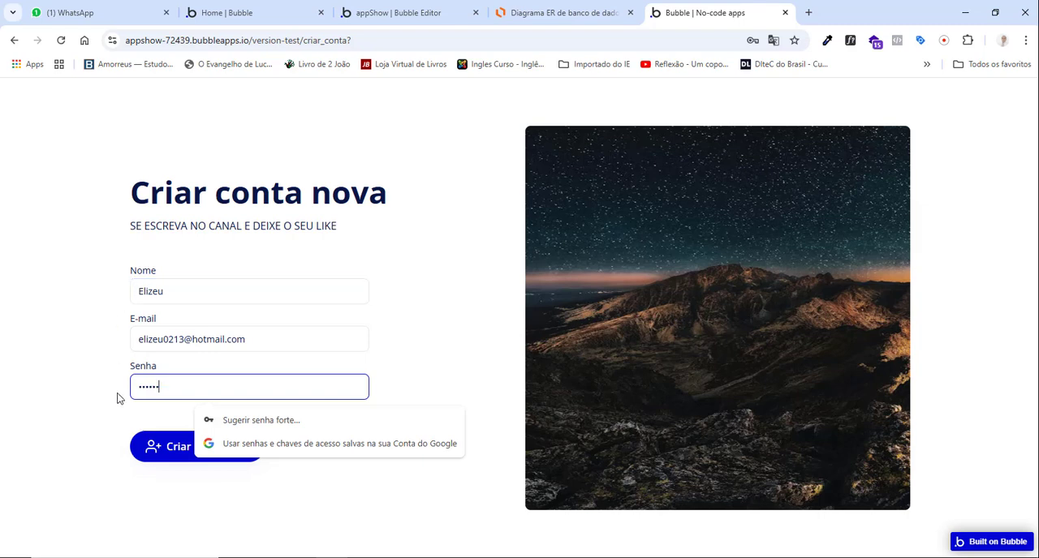
left_click(170, 461)
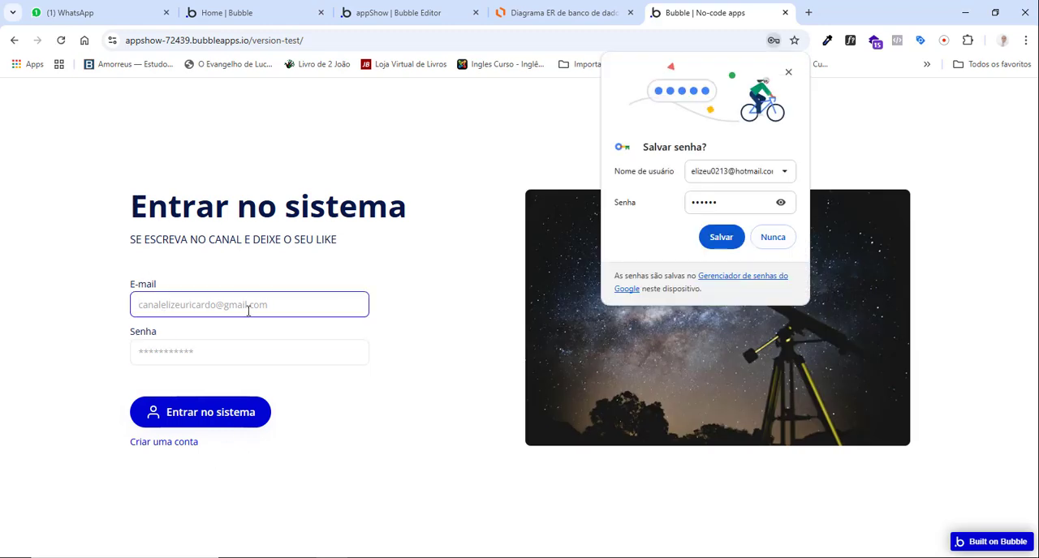
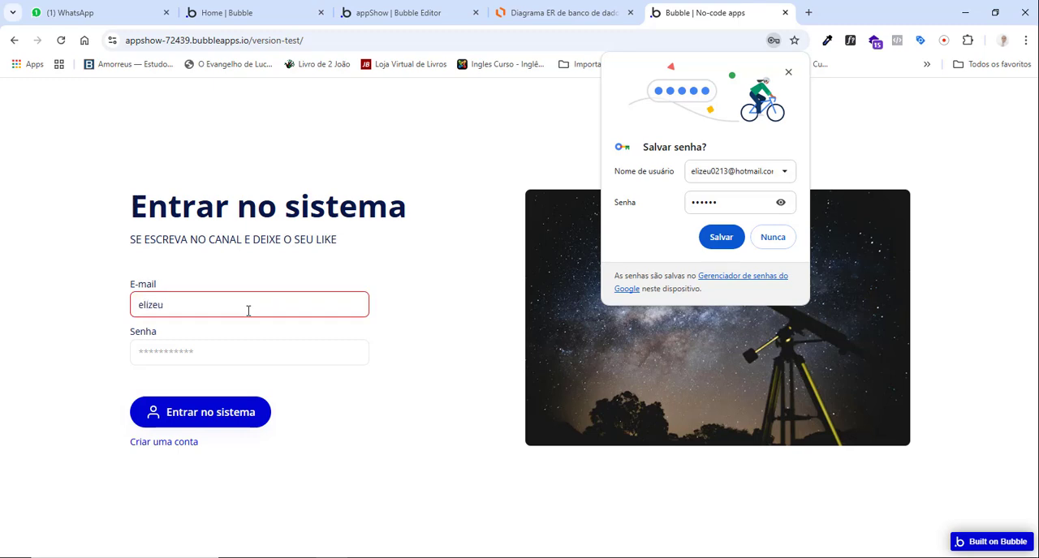
Log in on the Entrar no sistema page with the new account's e-mail and password.
key("Tab")
type("••••••")
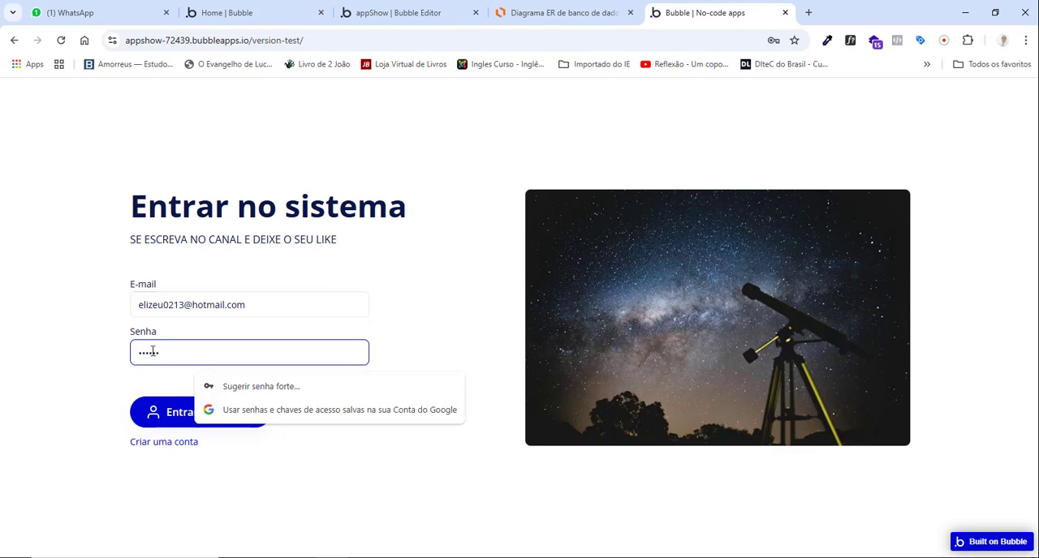
left_click(188, 414)
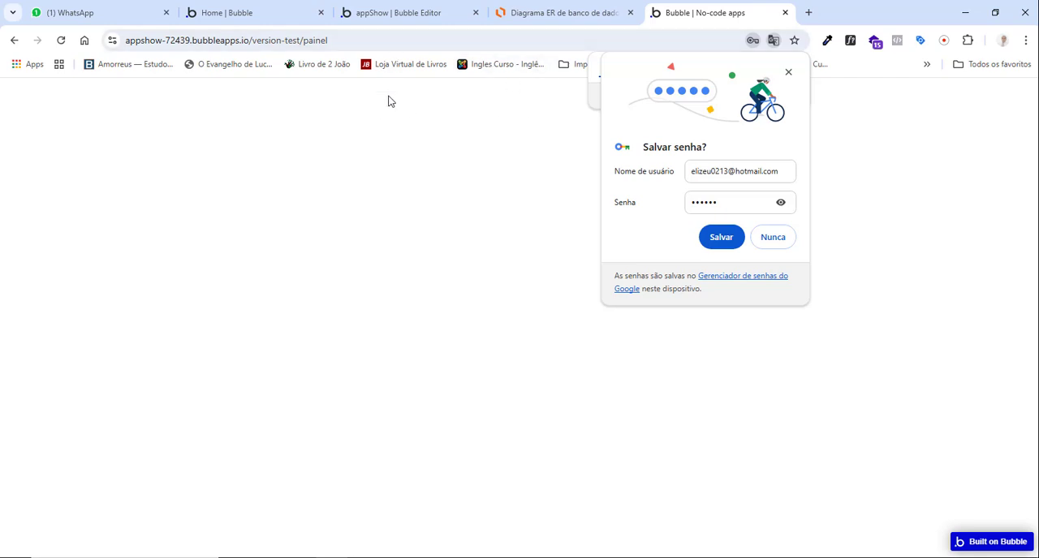
Switch to the Bubble editor and examine the All empresas app data and the fields of its new-entry form.
left_click(405, 14)
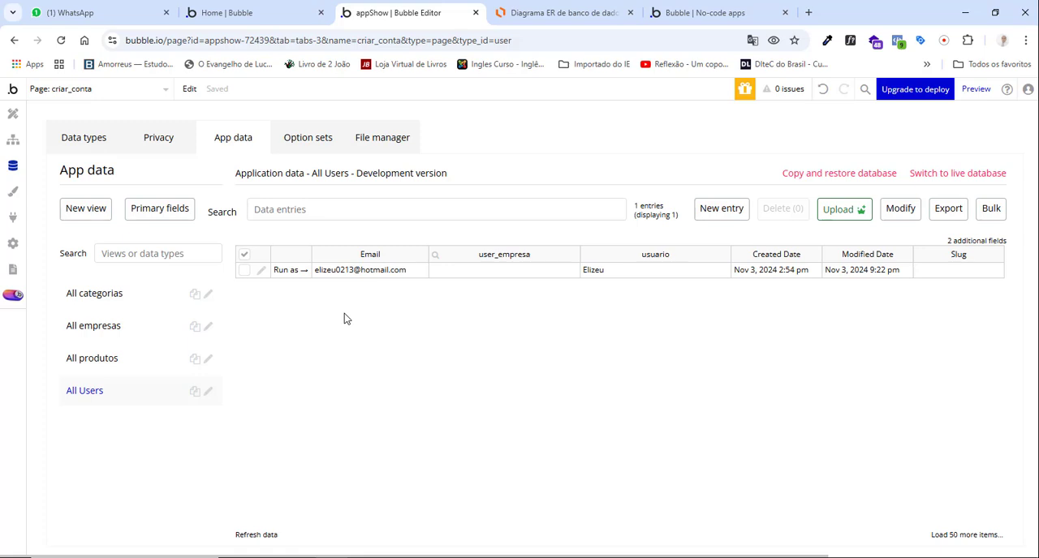
left_click(102, 331)
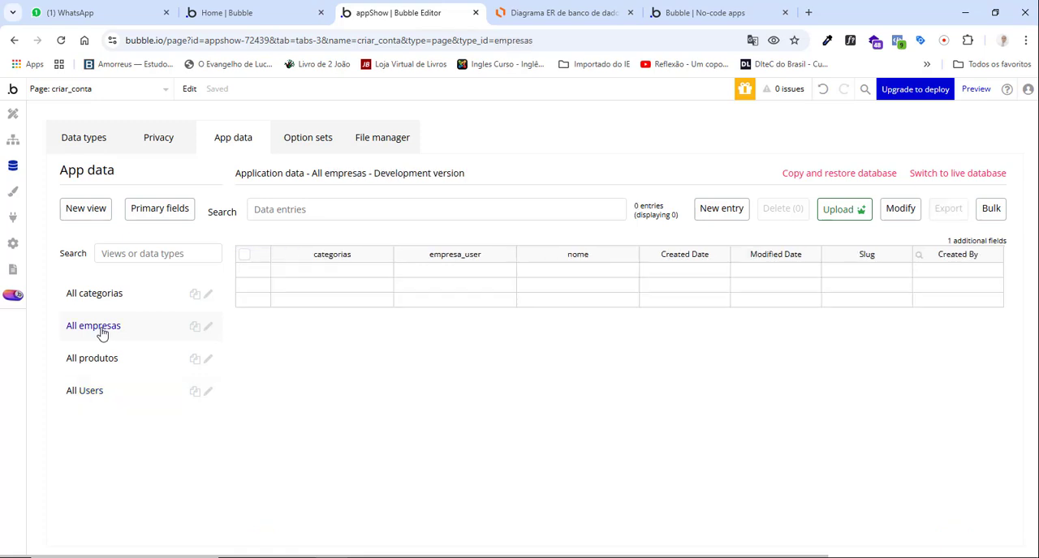
left_click(717, 212)
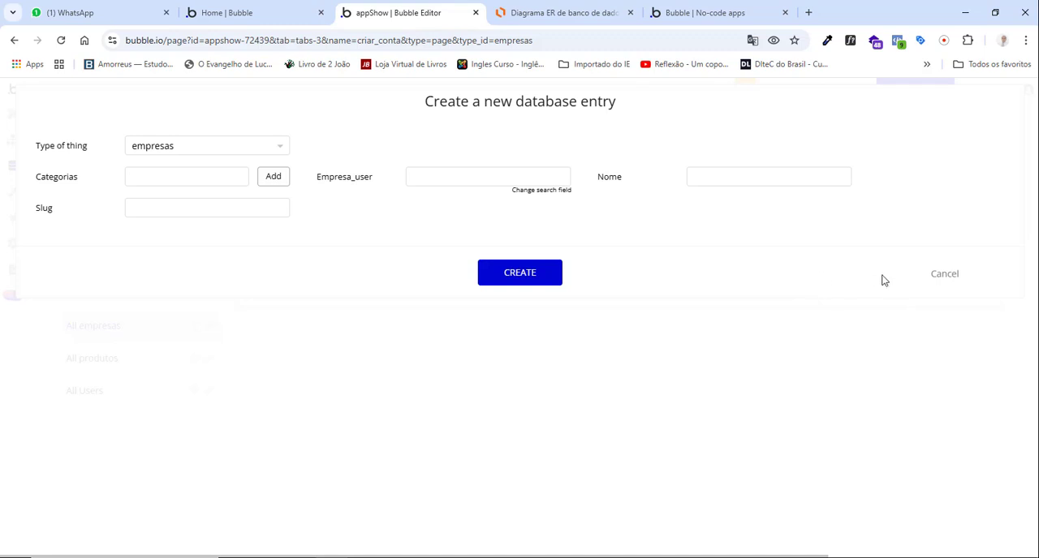
left_click(945, 274)
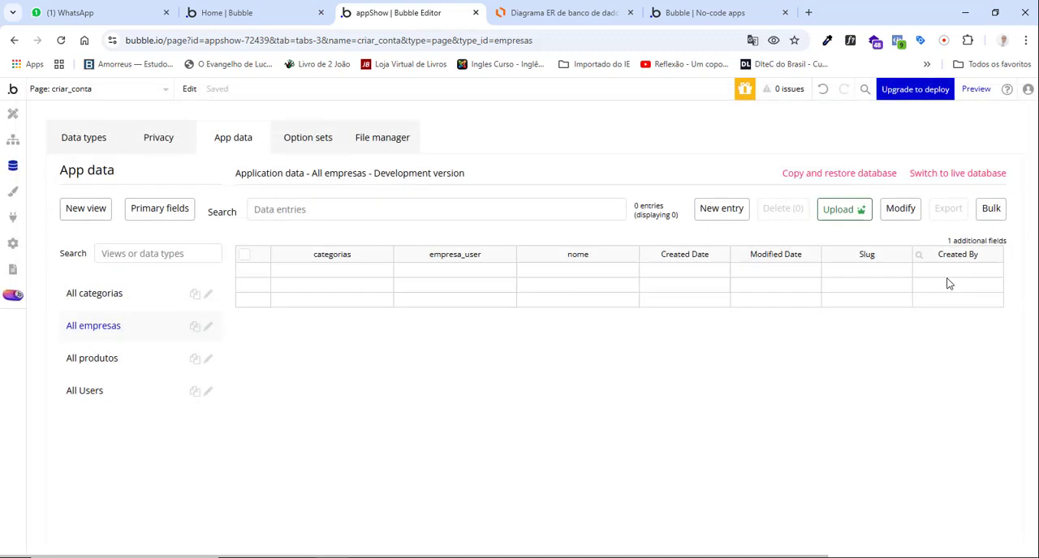